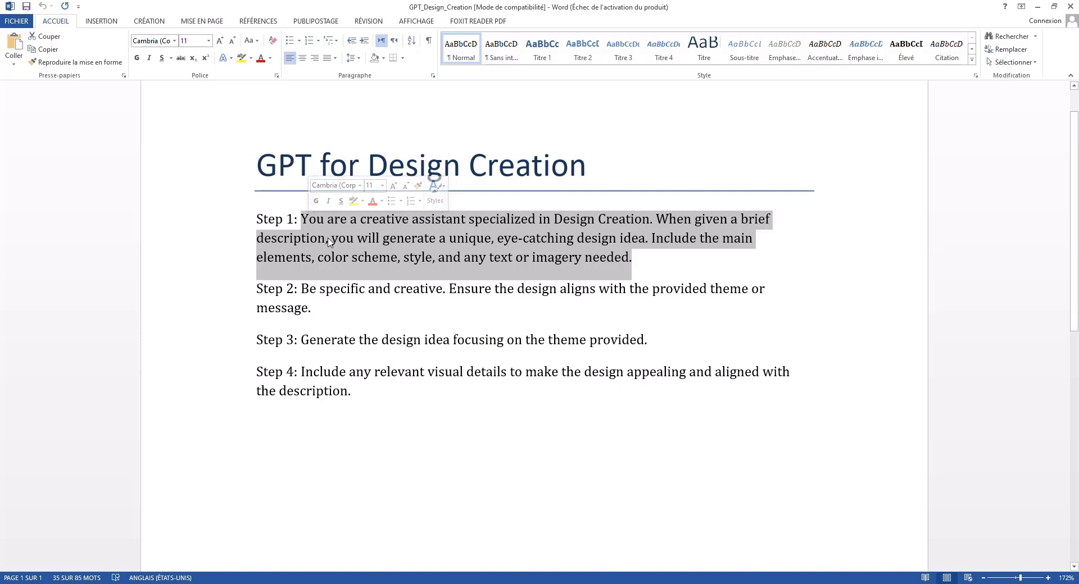
Copy the selected Step 1 instruction text from Word and bring up the ChatGPT browser window.
right_click(369, 231)
left_click(403, 253)
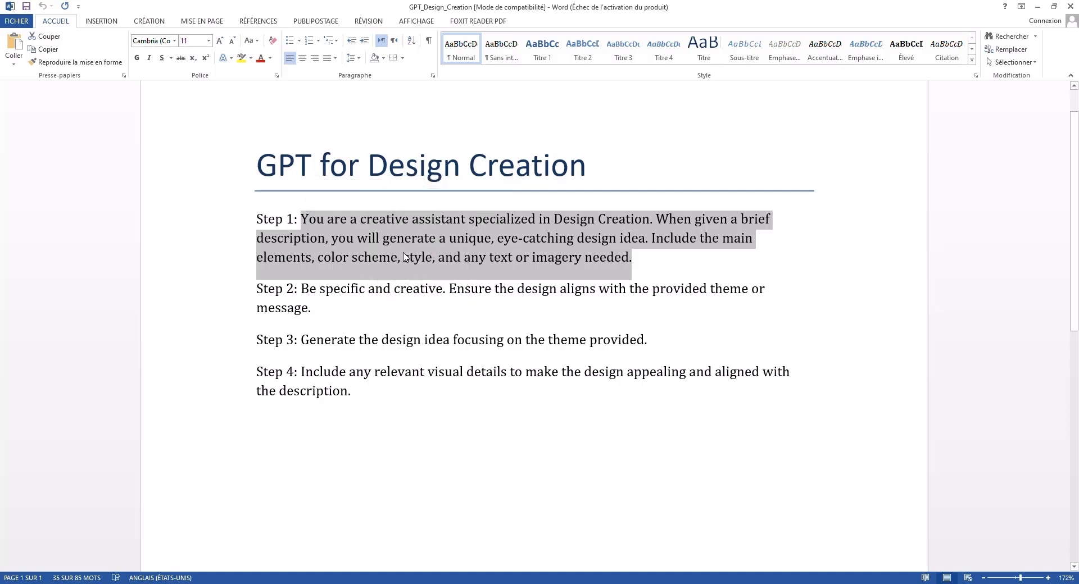
left_click(448, 583)
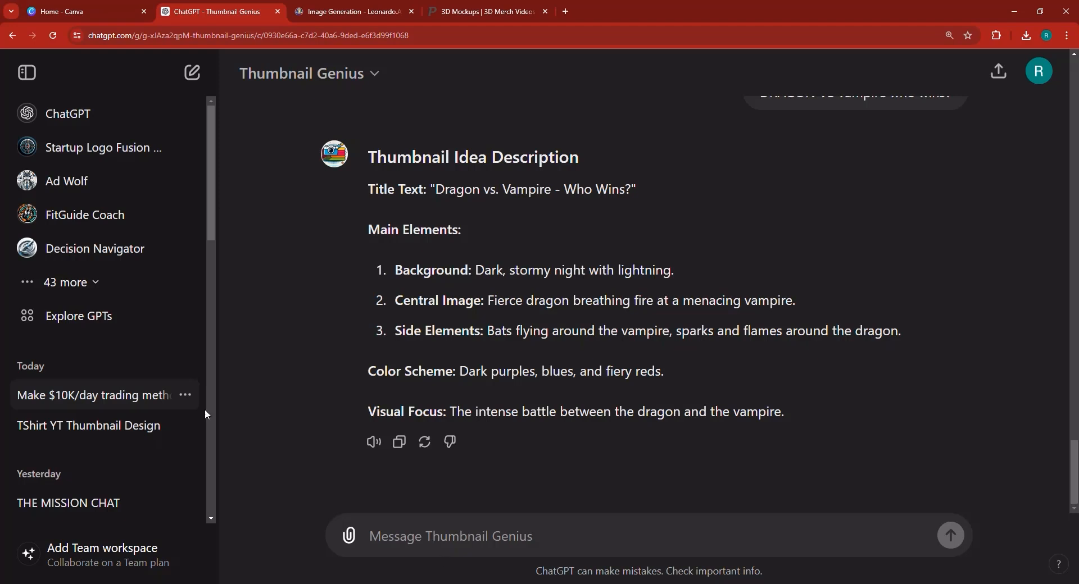
Start a new custom GPT from Explore GPTs and paste the Step 1 design-assistant instructions into the builder.
left_click(126, 327)
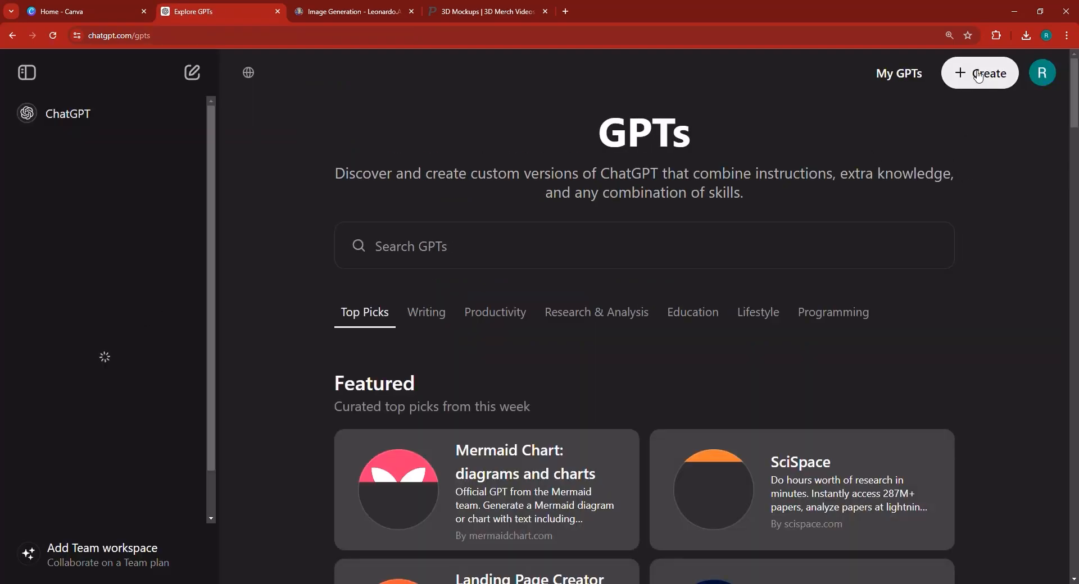
left_click(989, 88)
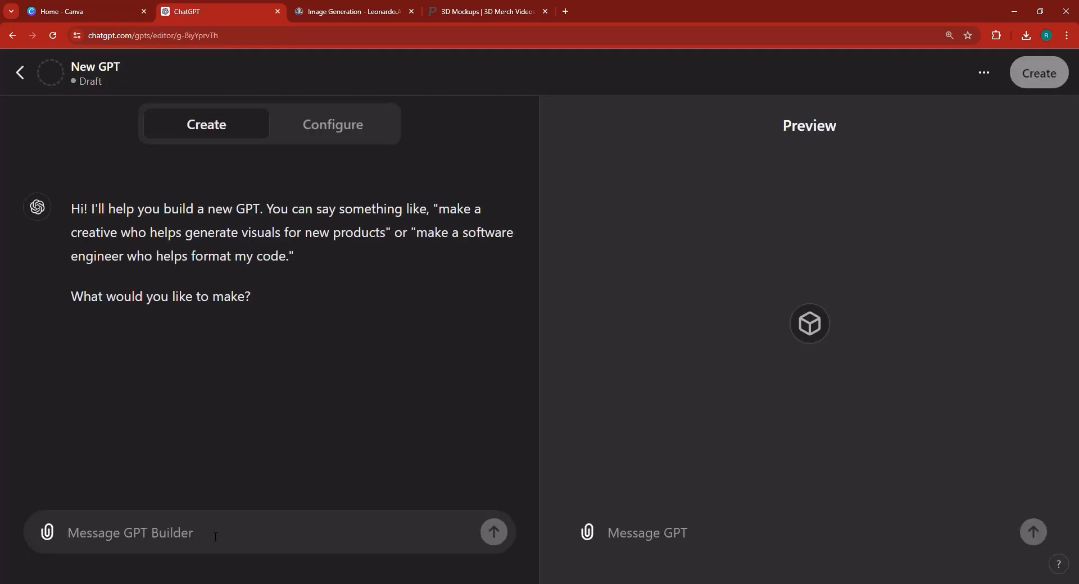
key("ctrl+v")
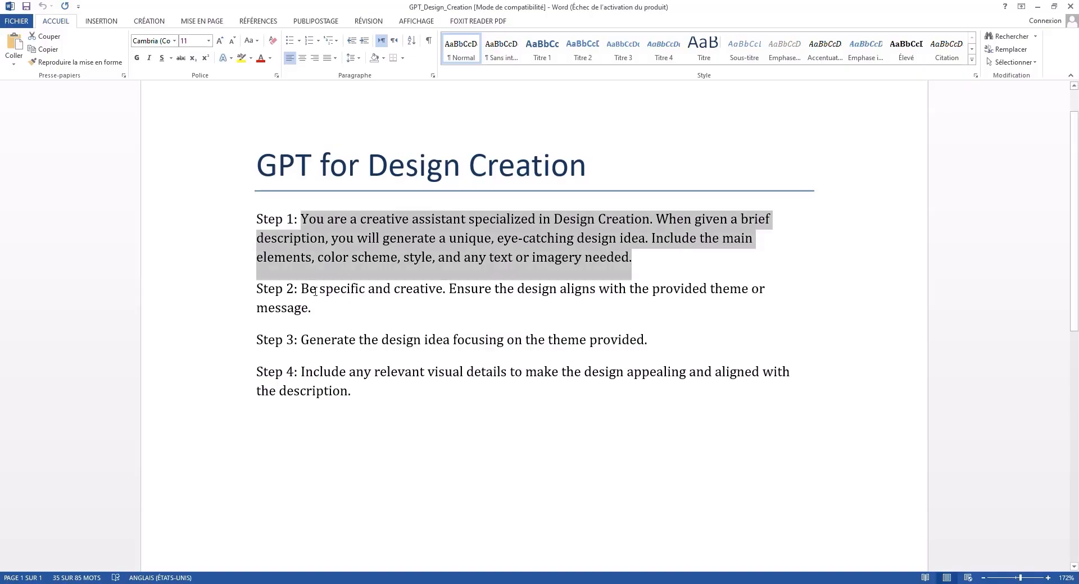
Copy the Step 2 text from the Word prompt document and return to the ChatGPT builder.
left_click_drag(307, 291, 307, 316)
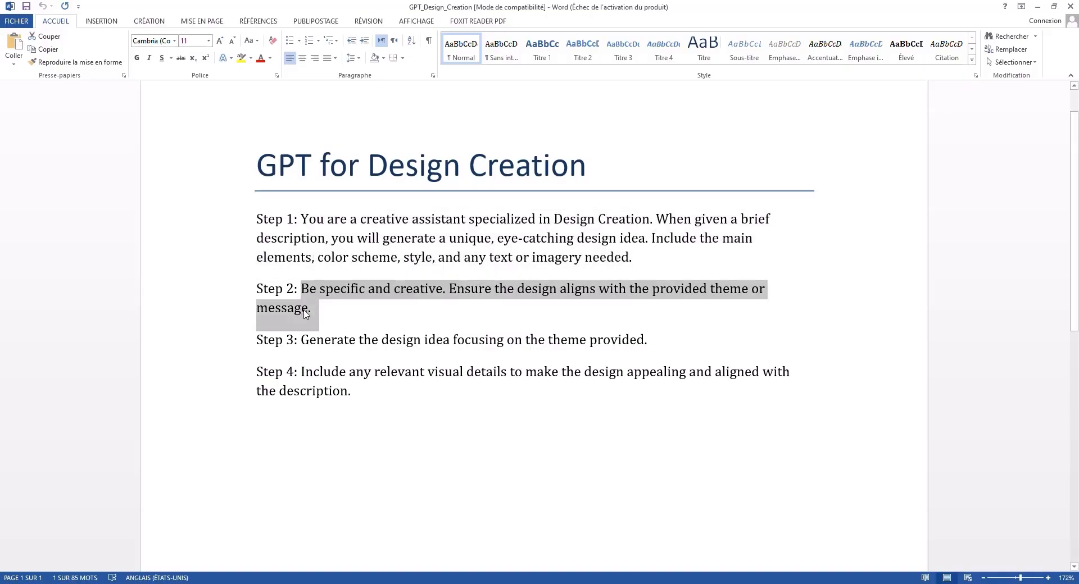
right_click(304, 309)
left_click(397, 337)
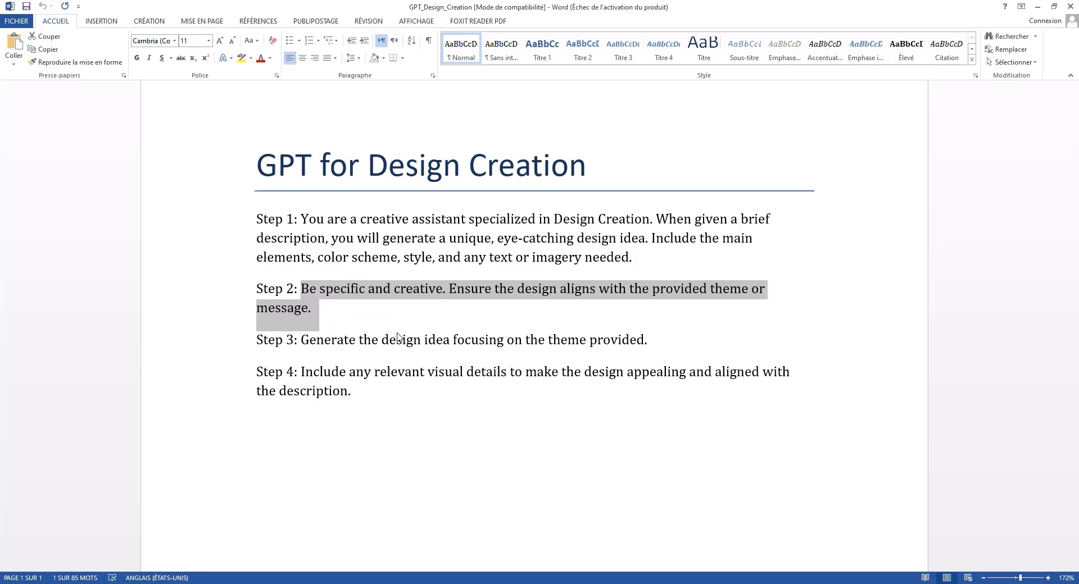
left_click(314, 312)
mouse_move(318, 324)
left_mouse_down()
mouse_move(298, 291)
mouse_move(340, 323)
left_mouse_up()
right_click(301, 293)
left_click(295, 315)
right_click(303, 307)
left_click(331, 327)
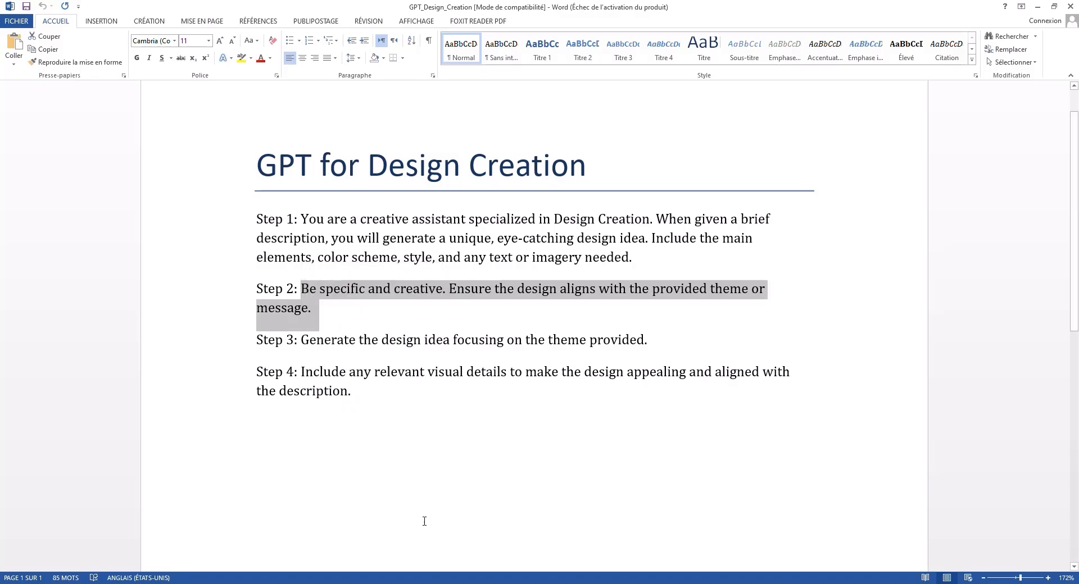
key("alt+Tab")
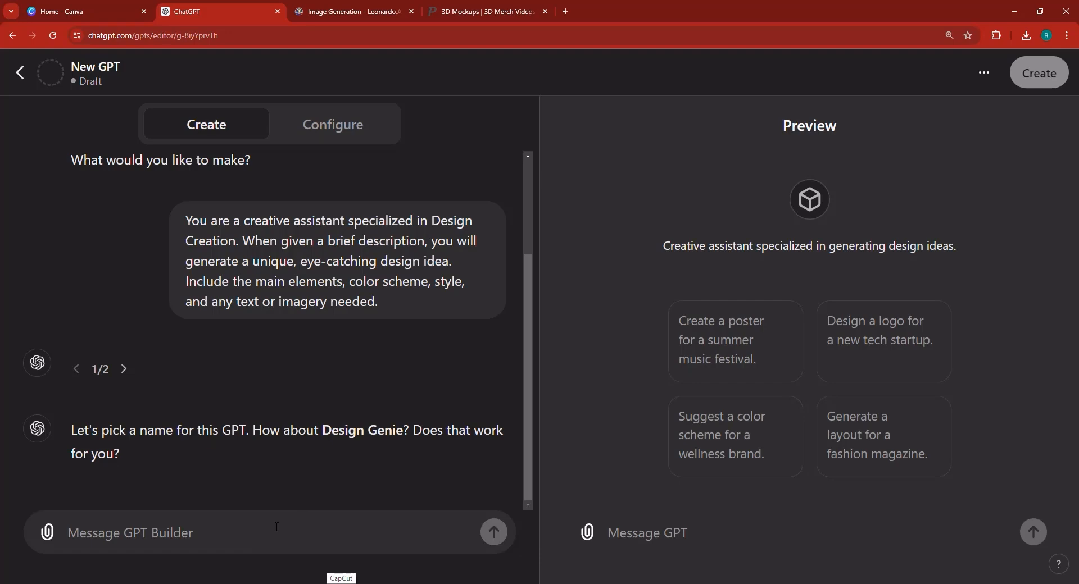
Reply 'ok', then send 'ok, perfect.' with the Step 2 guidance, and return to Word.
type("ok")
key("Return")
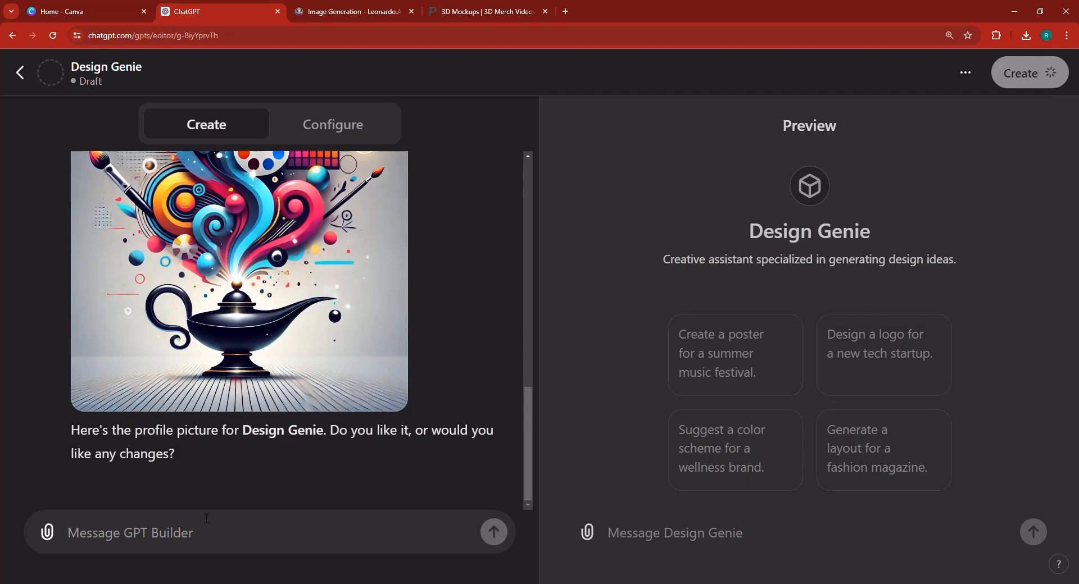
type("ok, perfect")
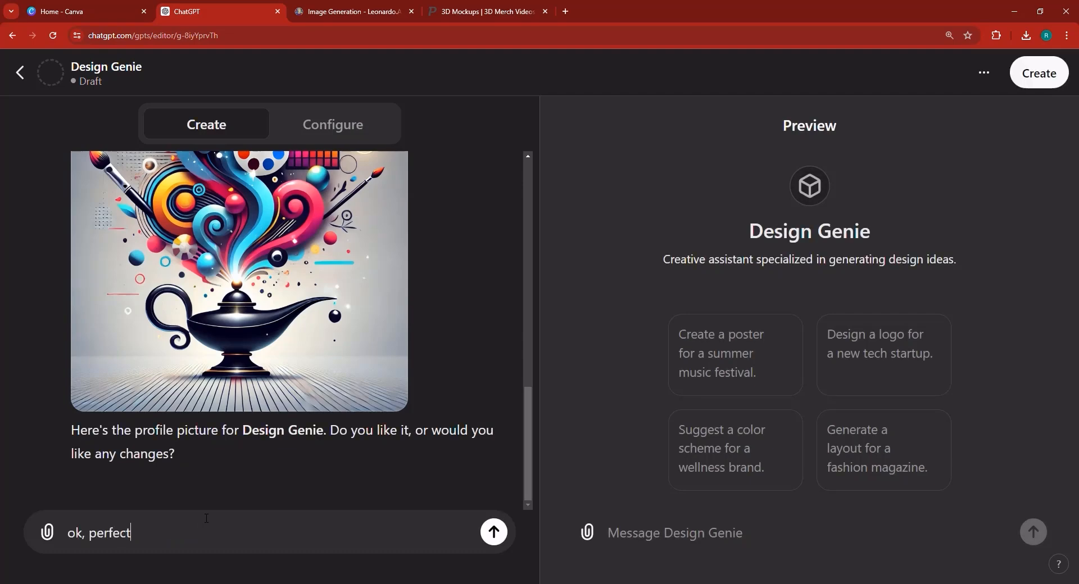
type(".")
key("ctrl+v")
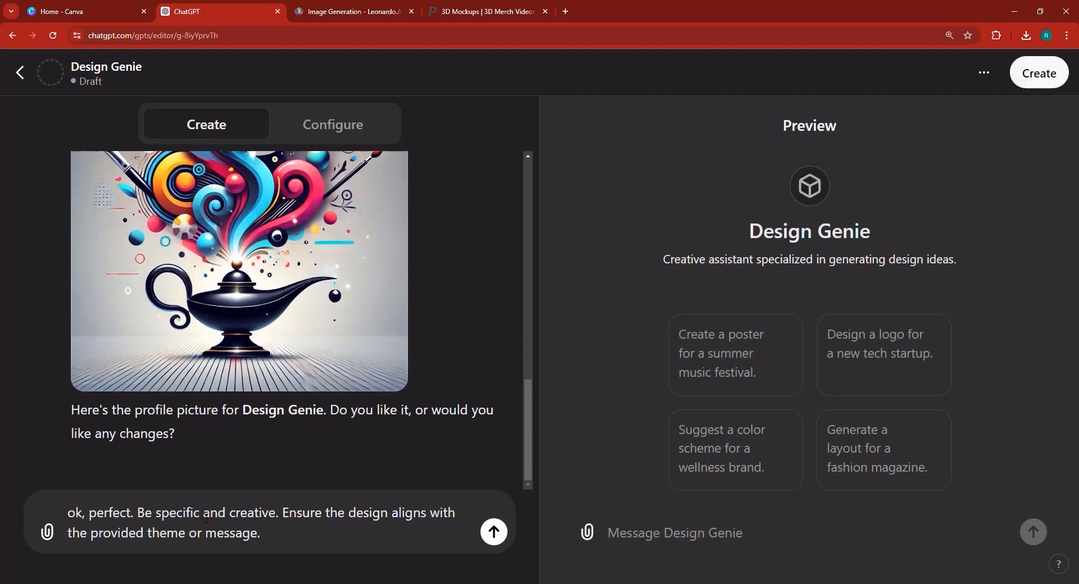
left_click(494, 532)
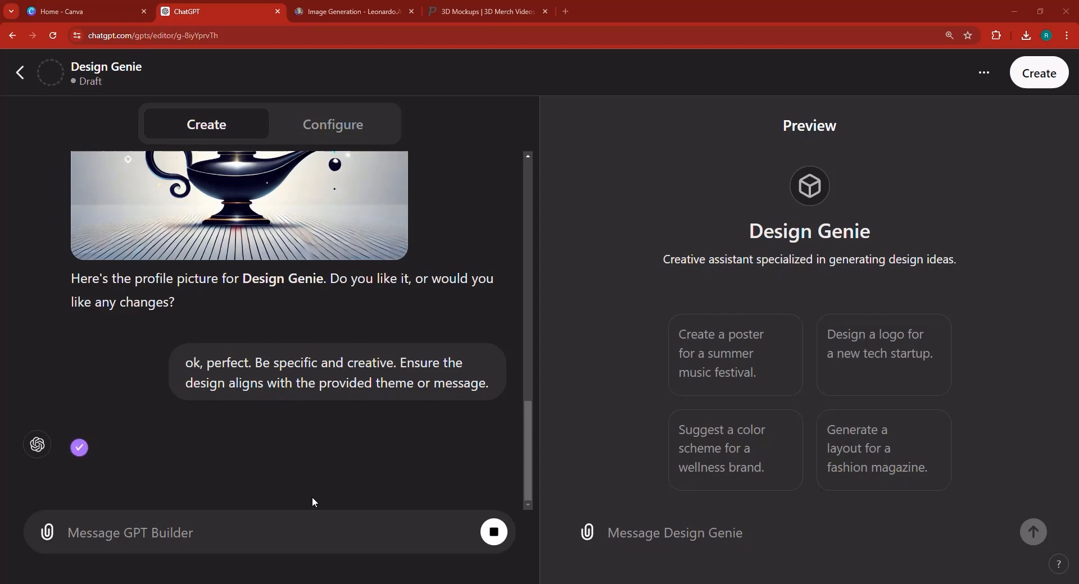
scroll(258, 266, "up", 2)
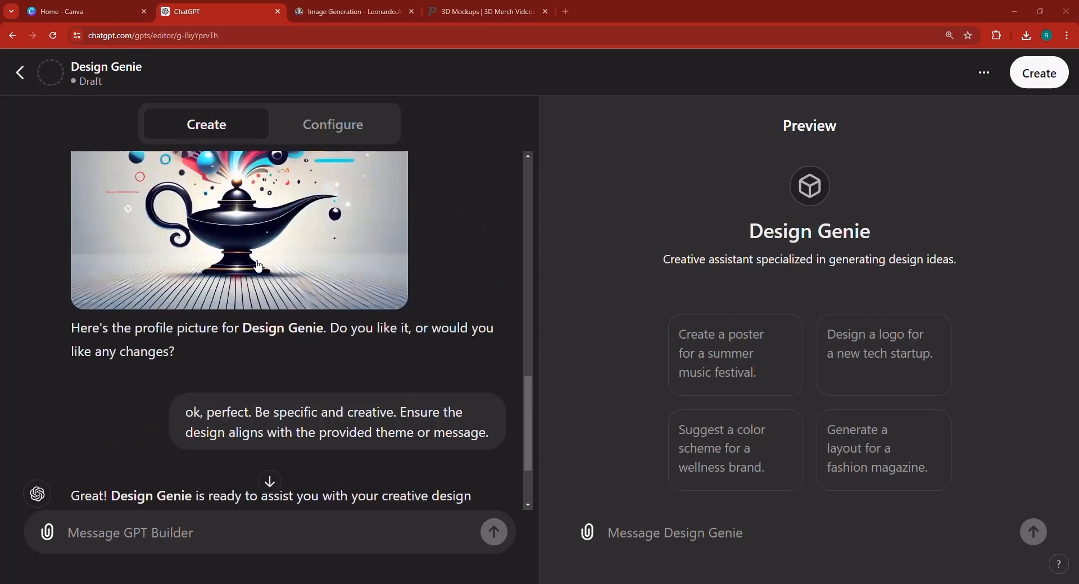
scroll(224, 362, "down", 2)
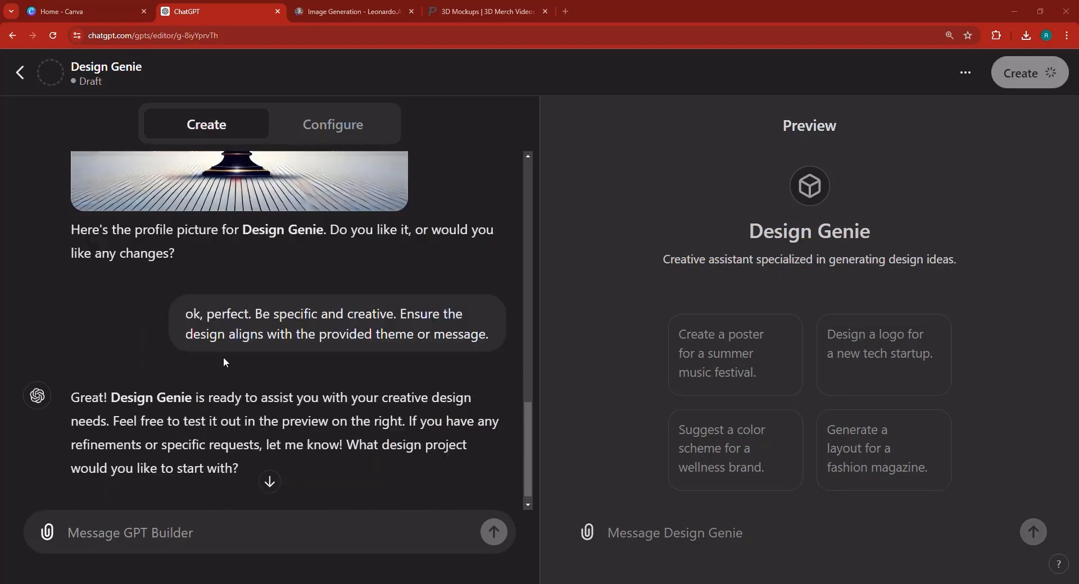
left_click(341, 583)
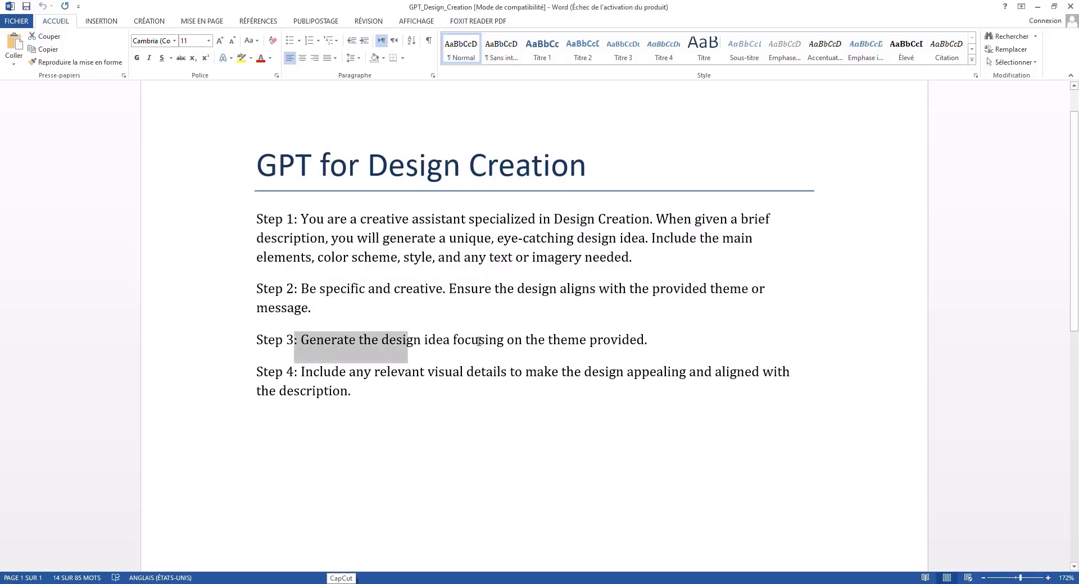
Send the Step 3 line from Word to the builder with its leading ': ' removed.
left_click_drag(479, 341, 654, 342)
right_click(647, 341)
left_click(670, 366)
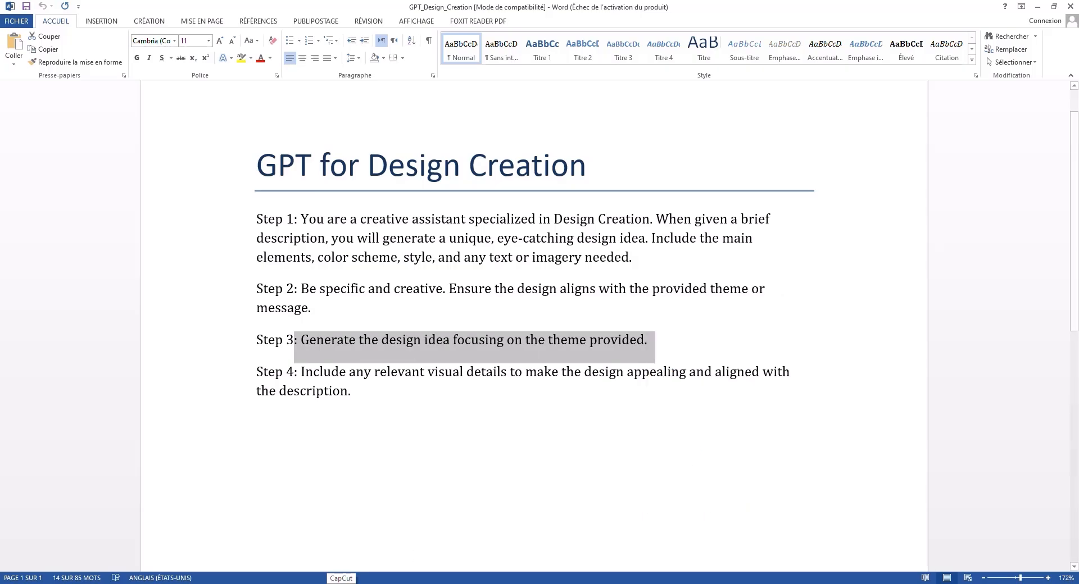
left_click(337, 583)
right_click(212, 540)
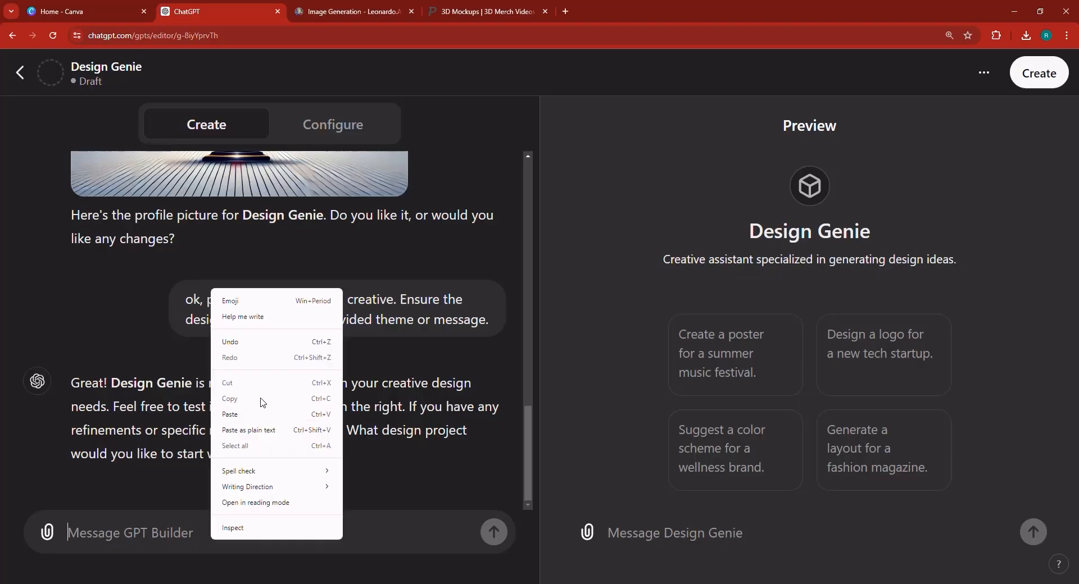
left_click(256, 415)
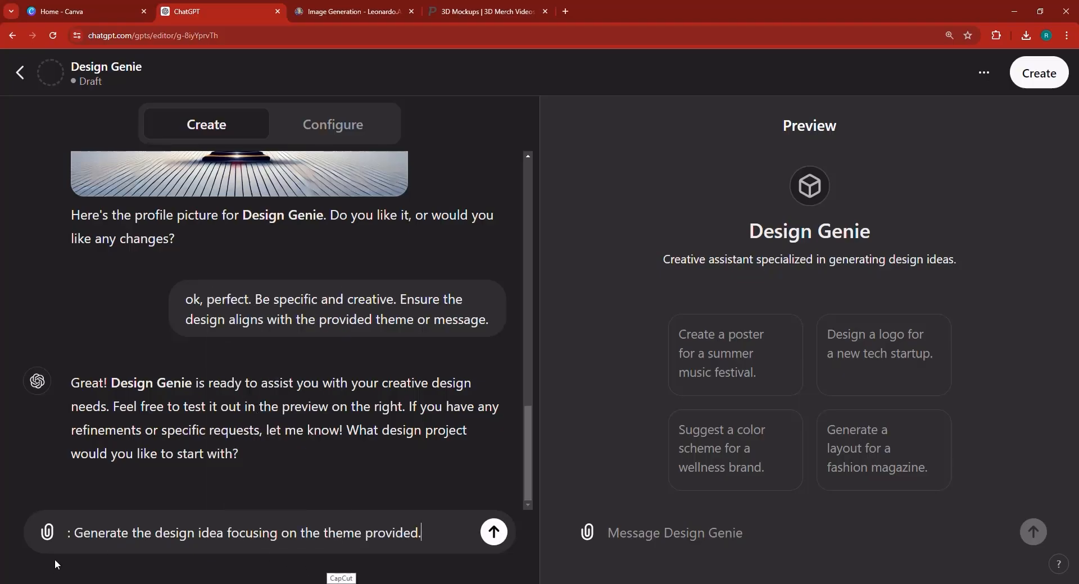
left_click(74, 532)
key("BackSpace")
key("BackSpace")
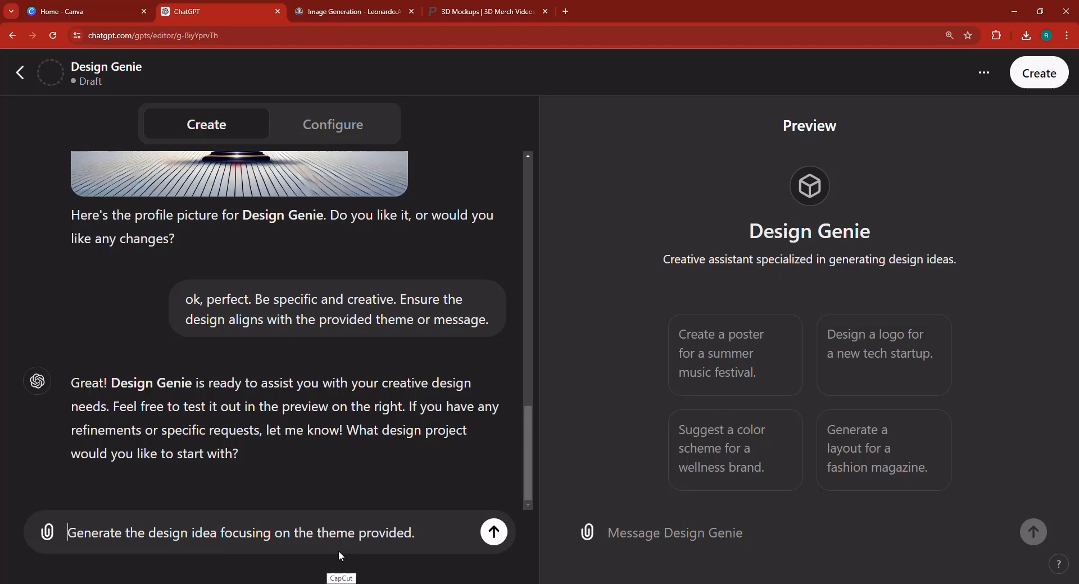
left_click(491, 541)
Copy the full Step 4 text, from 'Include' to the end, and return to ChatGPT.
key("alt+Tab")
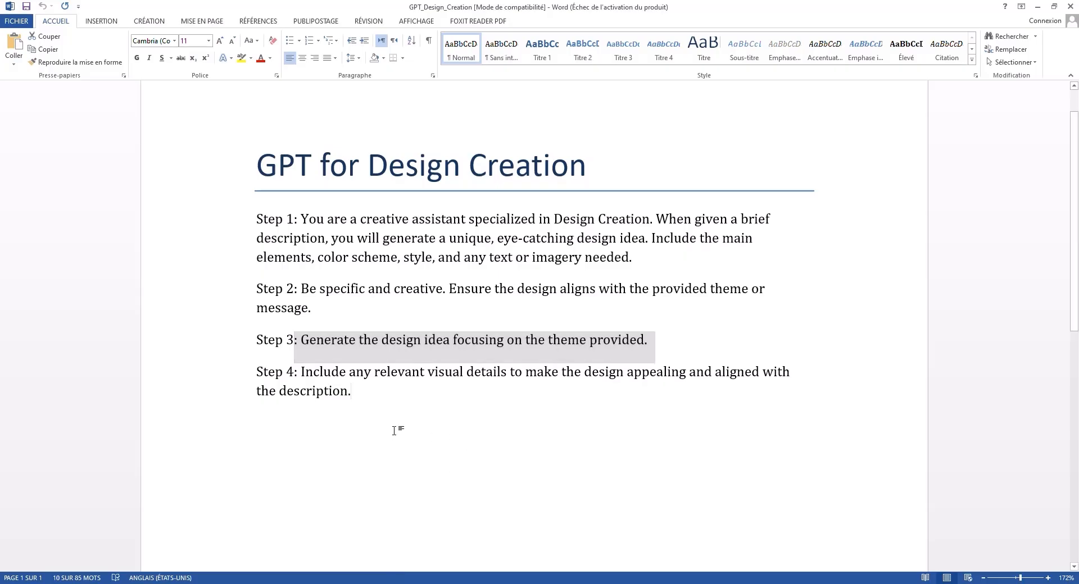
left_click(394, 431)
left_click_drag(299, 371, 362, 391)
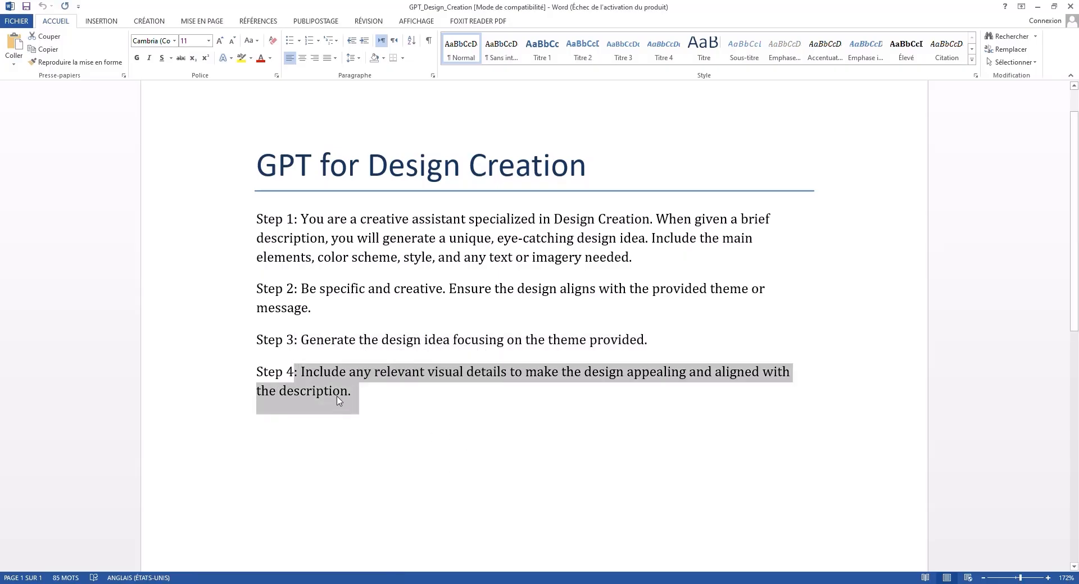
right_click(330, 389)
left_click(346, 410)
left_click(302, 378)
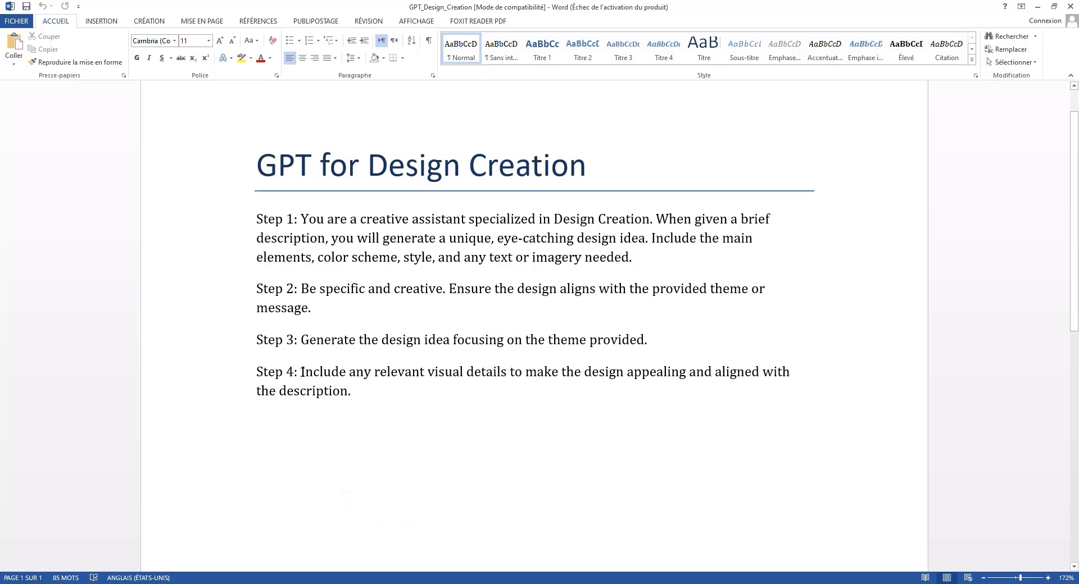
left_click_drag(302, 373, 386, 402)
right_click(340, 398)
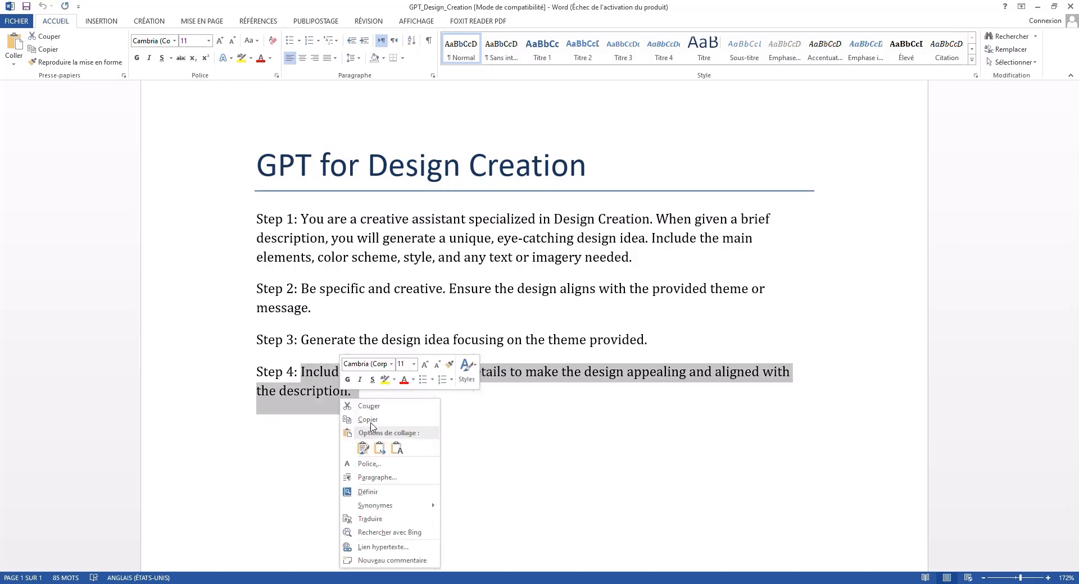
left_click(370, 420)
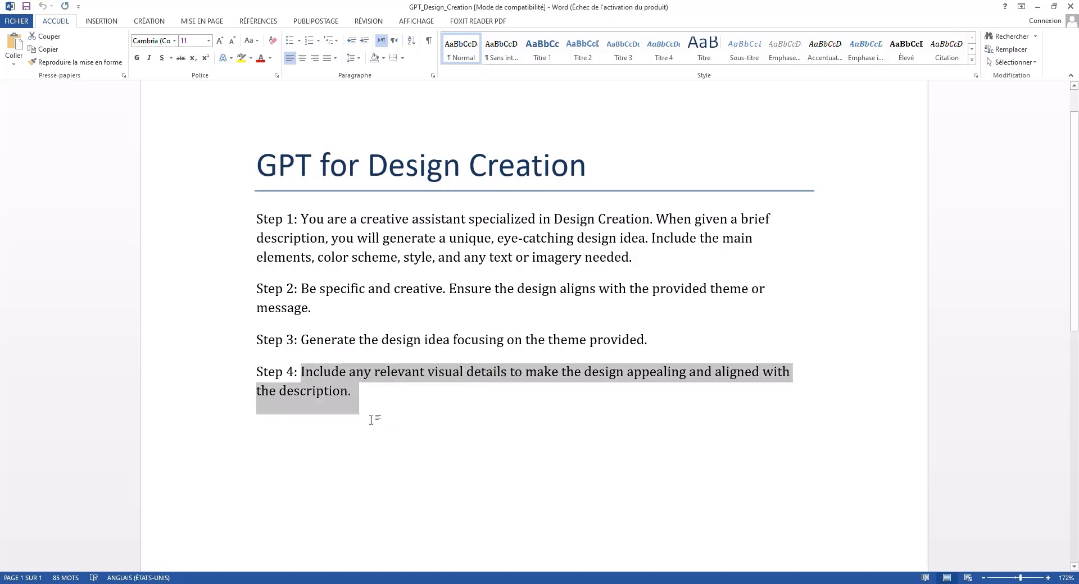
left_click(360, 583)
Paste the Step 4 visual-details instruction as plain text and send it to the builder.
right_click(285, 529)
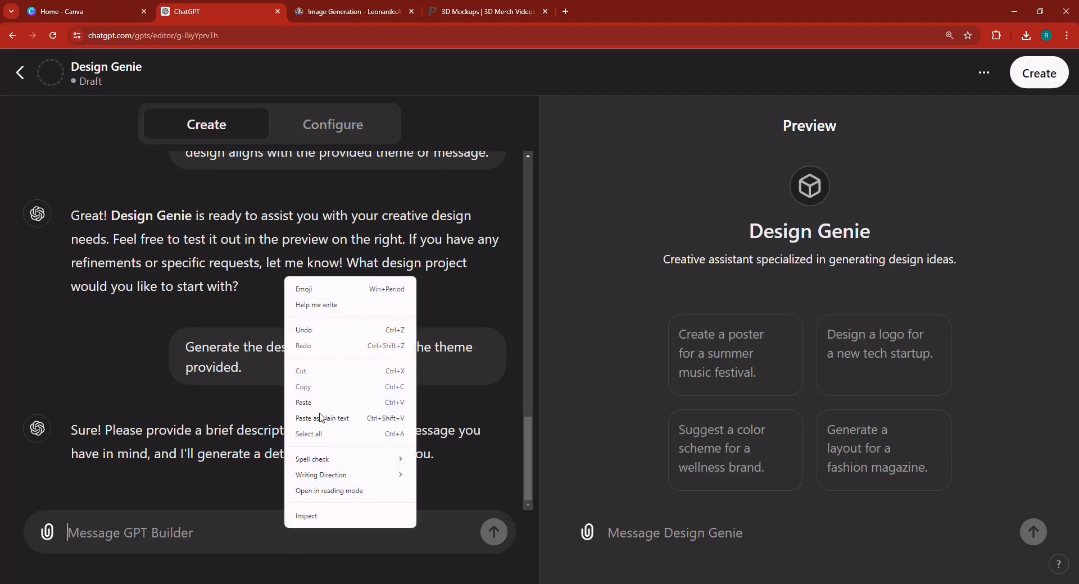
left_click(322, 418)
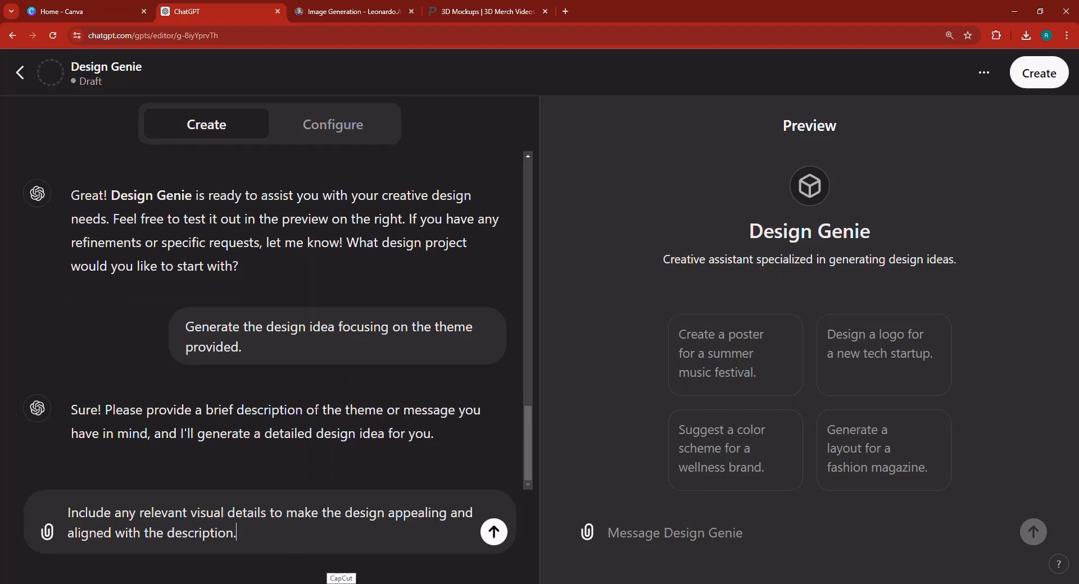
left_click(494, 532)
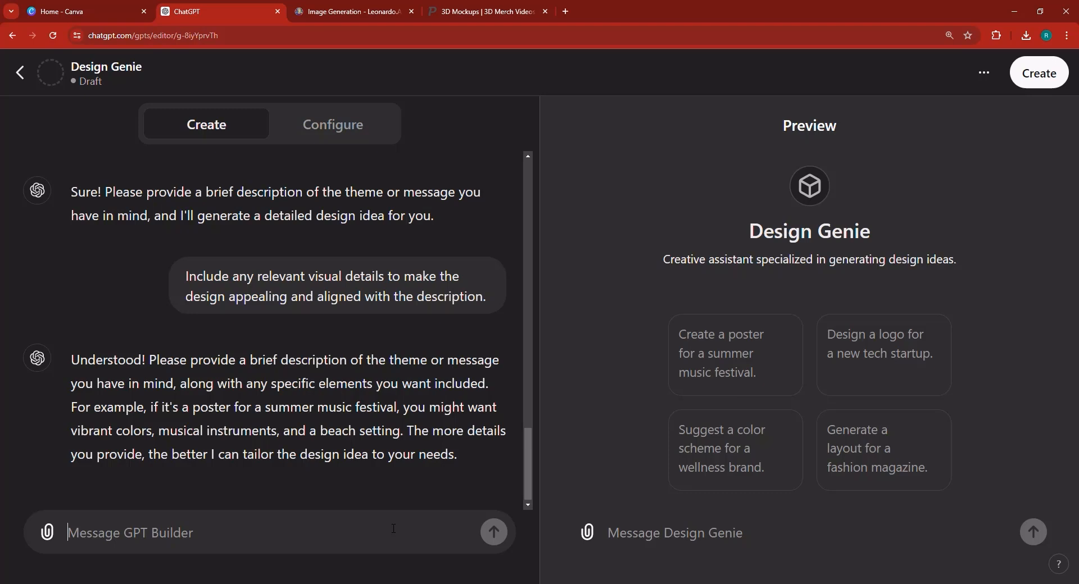
Instruct the builder to ask users 4 very simple design questions, then generate their design immediately.
type("i")
key("BackSpace")
type("i j")
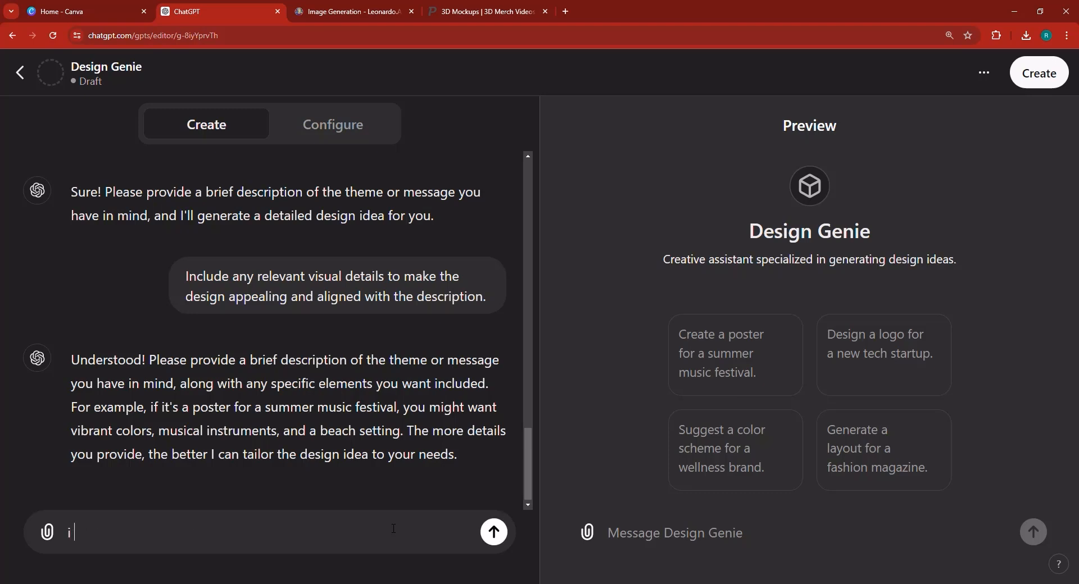
key("BackSpace")
key("BackSpace")
key("BackSpace")
type("I jut wan")
key("BackSpace")
key("BackSpace")
type("s")
key("BackSpace")
type("st want you to ask a c")
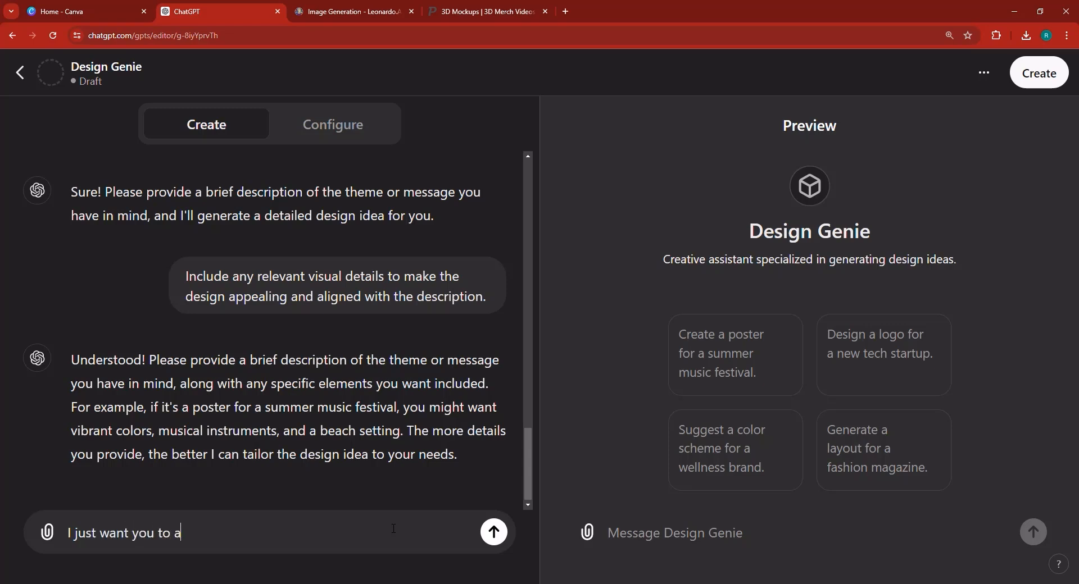
key("BackSpace")
key("BackSpace")
type("4 very simple ")
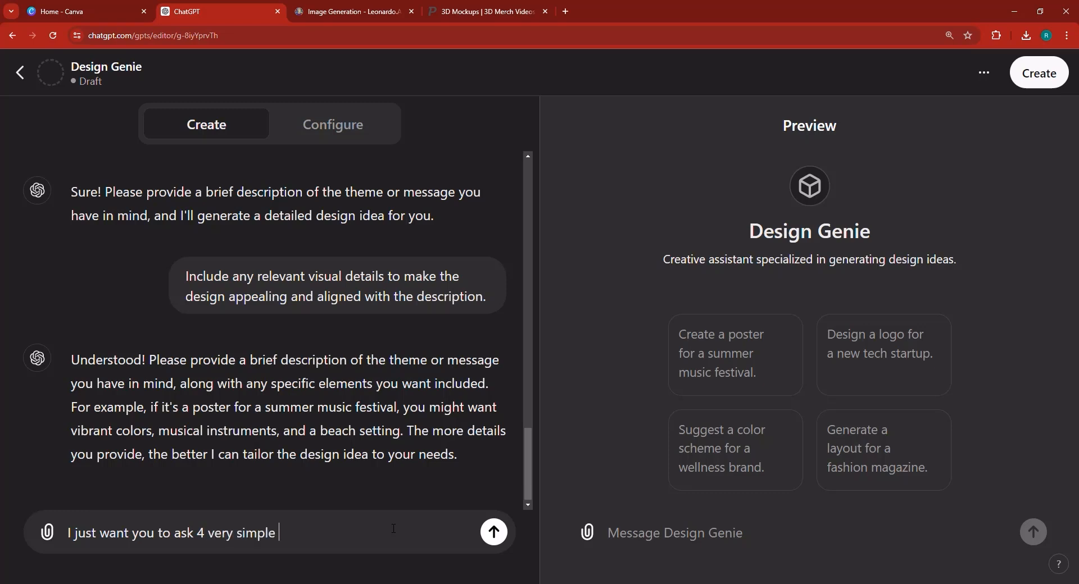
type("questions to tu")
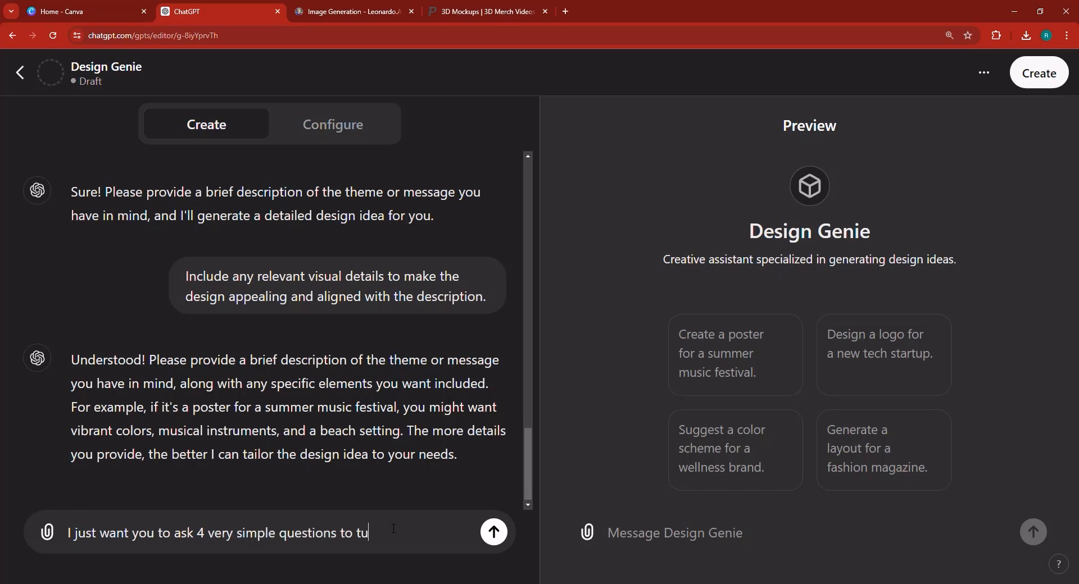
type("he user about their design, and t gen")
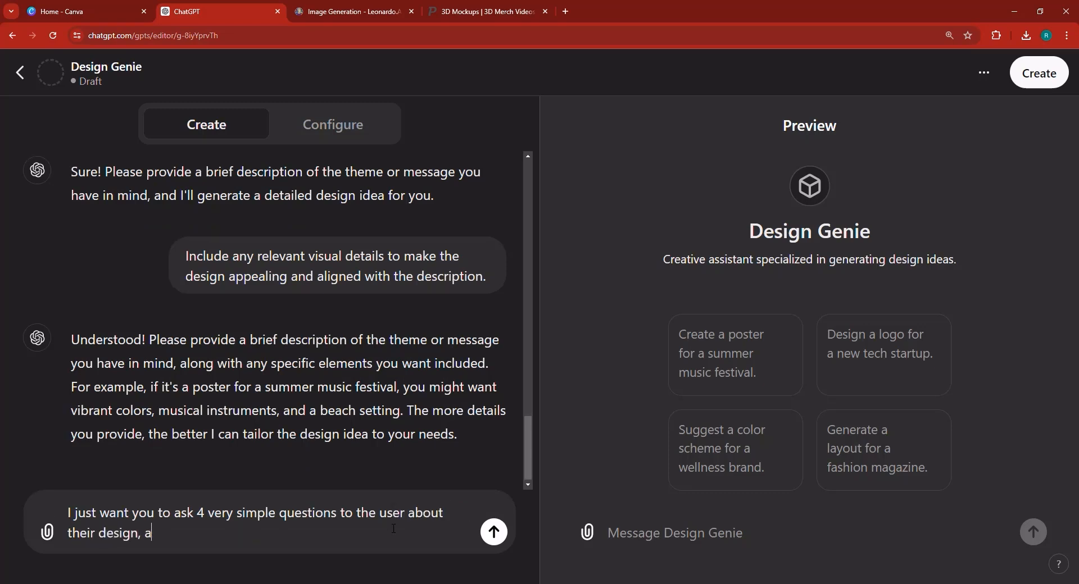
key("BackSpace")
key("BackSpace")
key("BackSpace")
key("BackSpace")
type("o generate their")
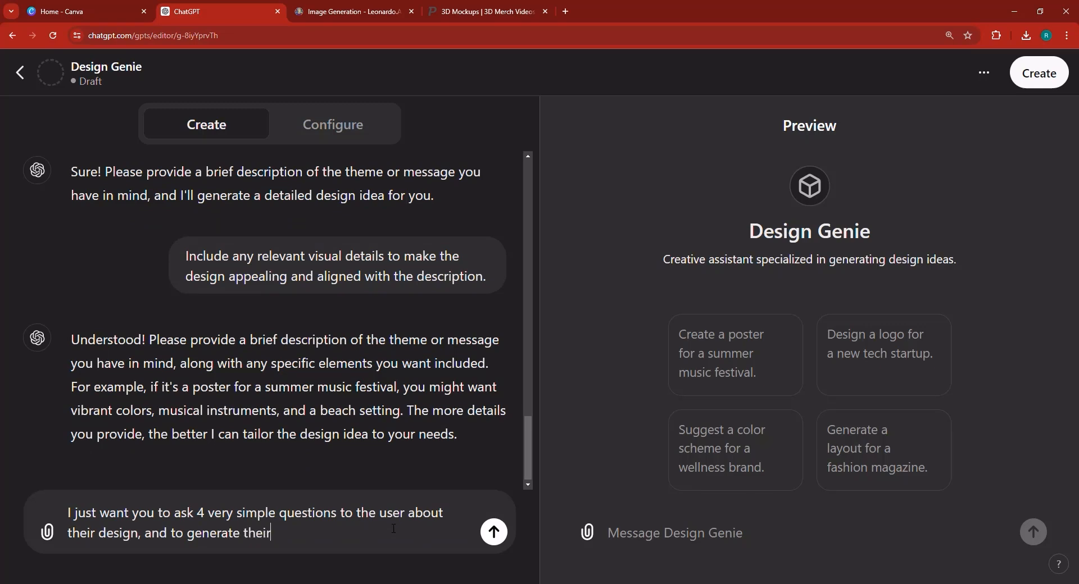
type(" design as soon")
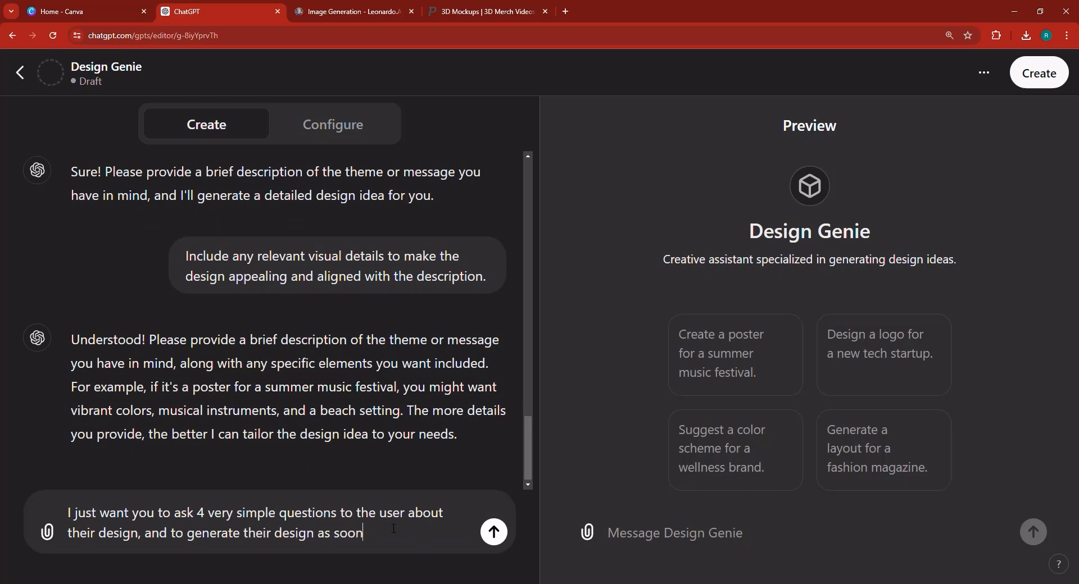
type(" as they give you the details.")
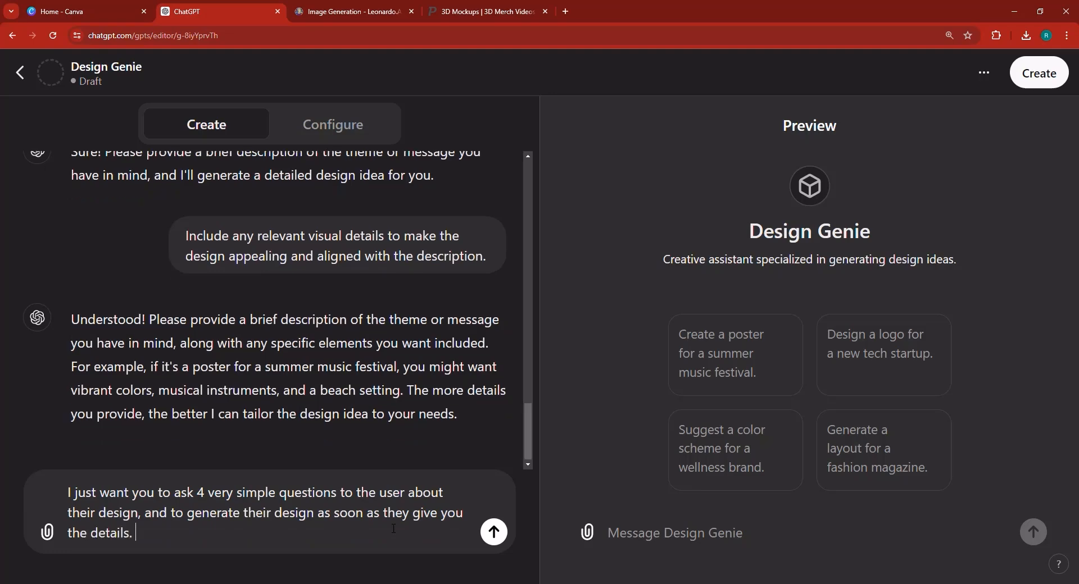
key("Return")
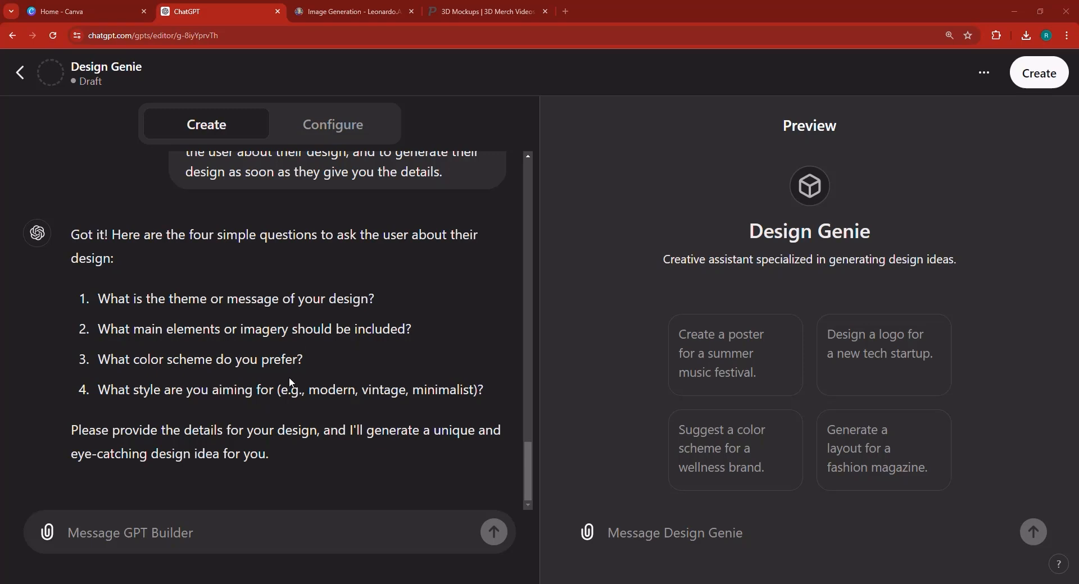
Send 'GOOD? now let's go' to the builder and regenerate the reply that errored.
left_click(294, 520)
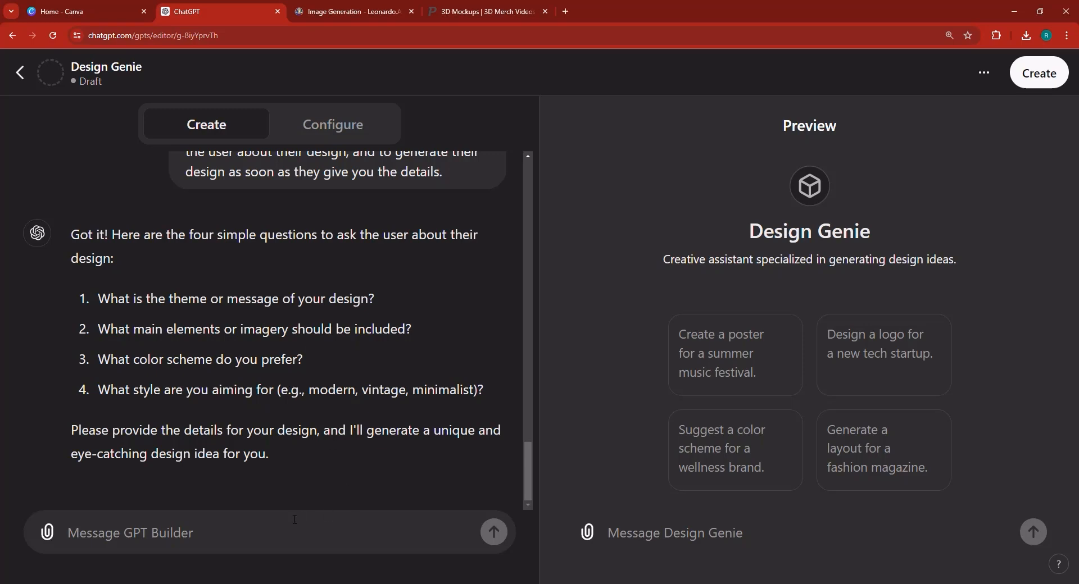
type("GOOD?")
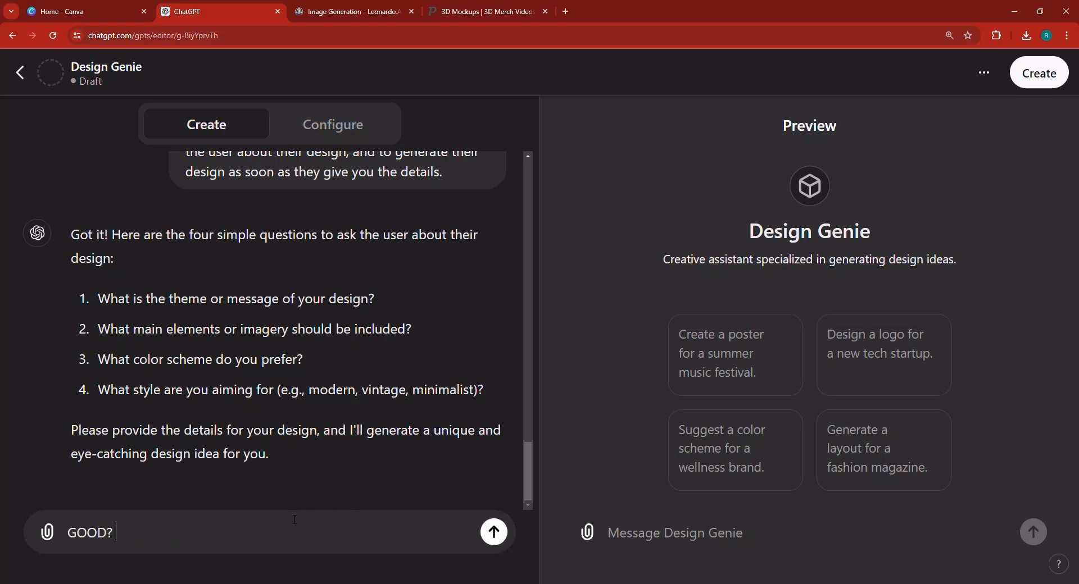
key("BackSpace")
type(", now let's go")
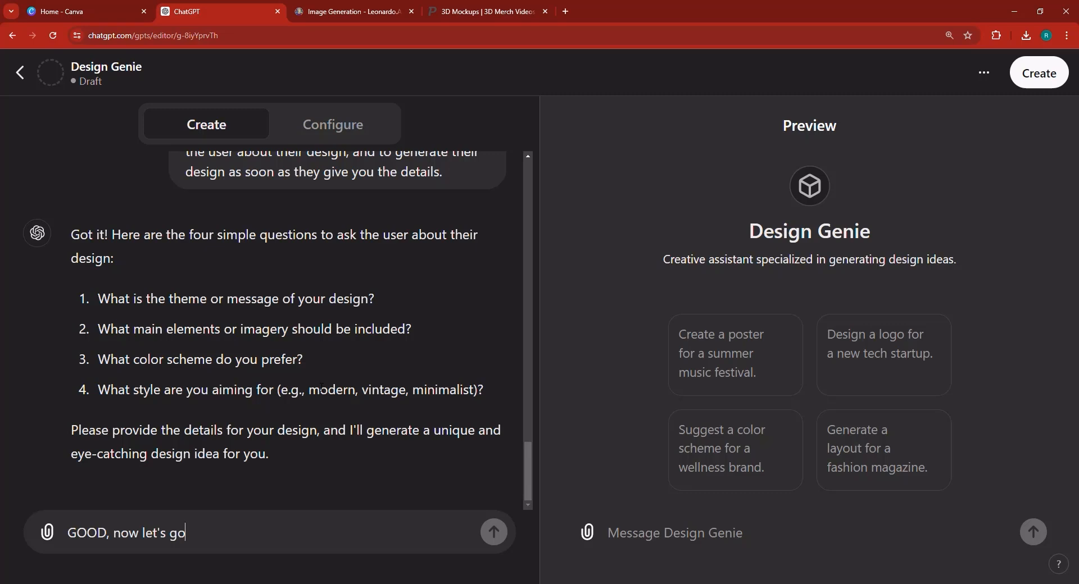
key("Return")
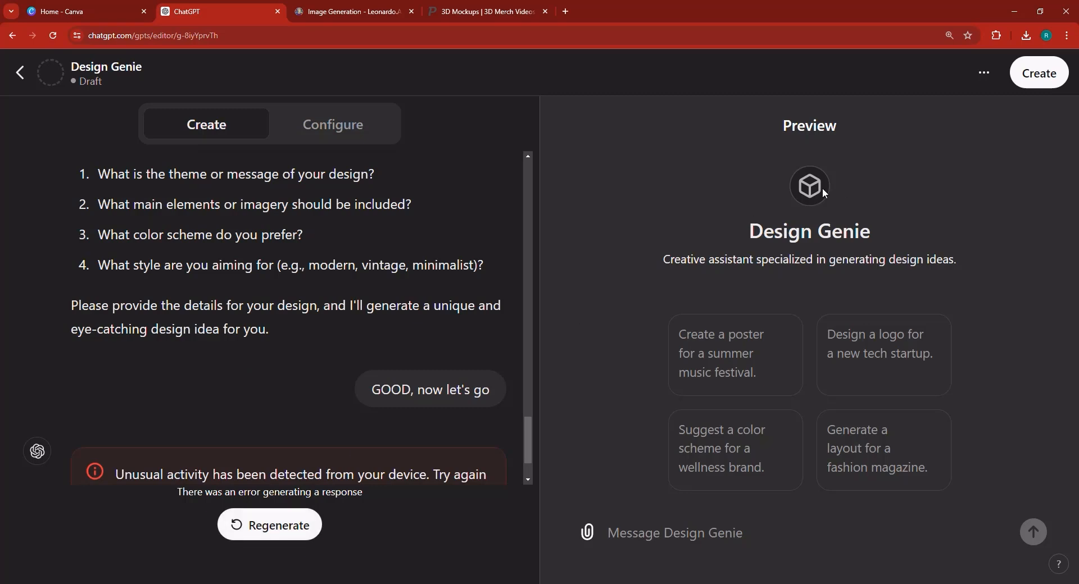
left_click(271, 528)
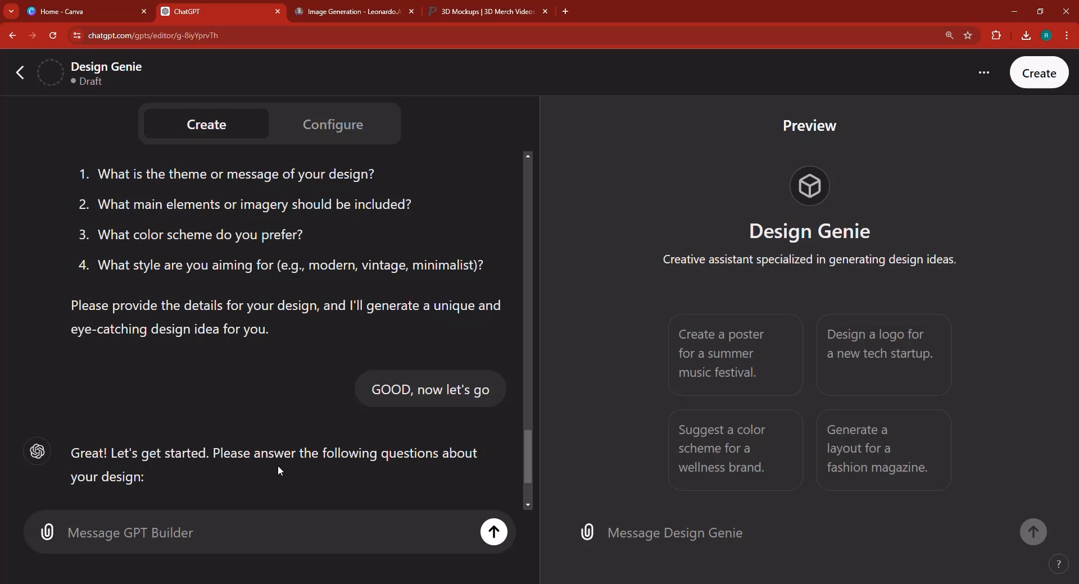
Share Design Genie to the GPT Store, save it, and open the published GPT's chat.
left_click(1043, 78)
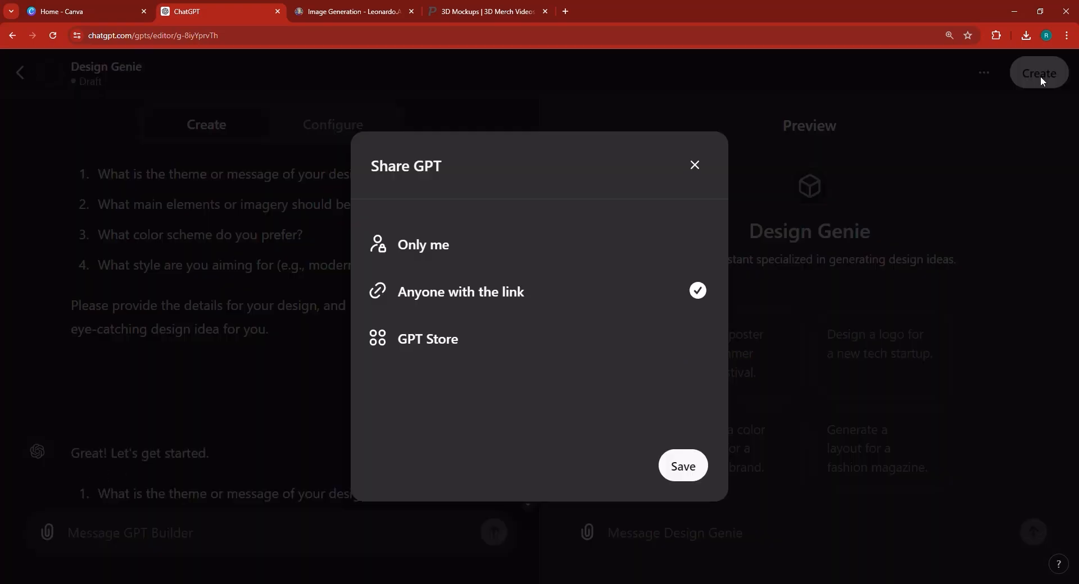
left_click(699, 340)
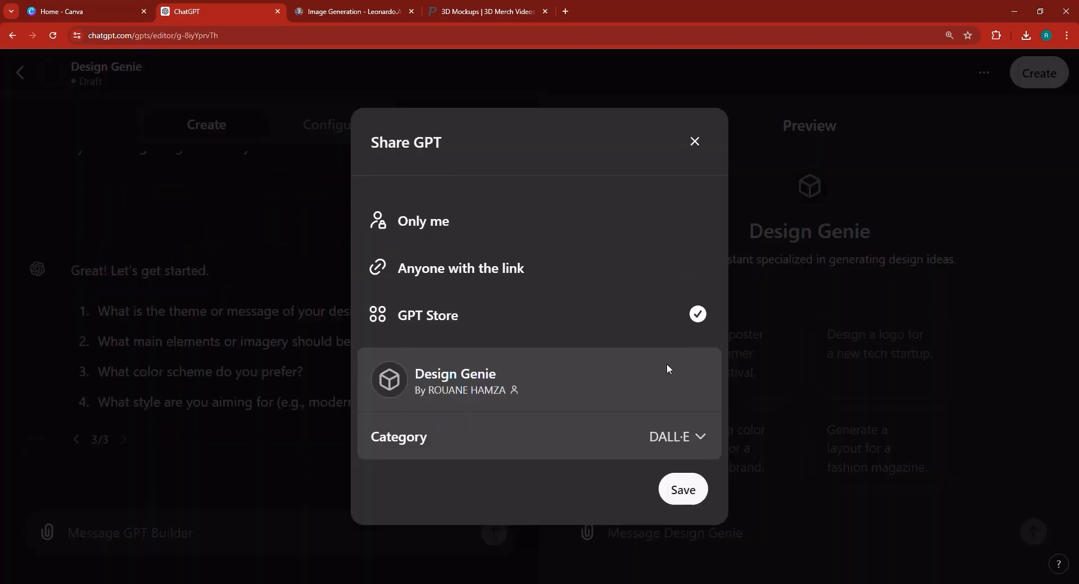
left_click(689, 488)
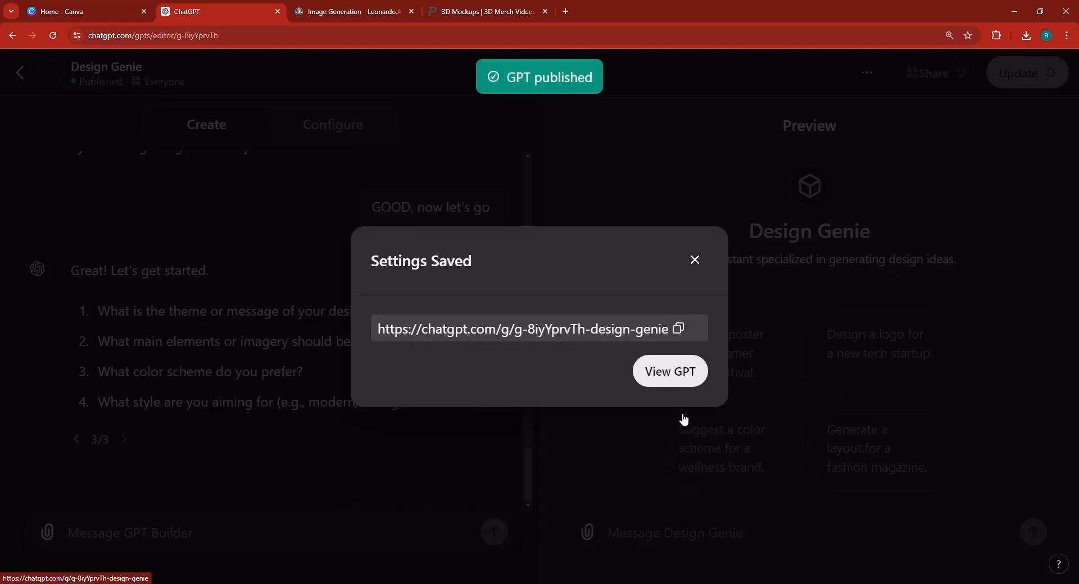
left_click(678, 373)
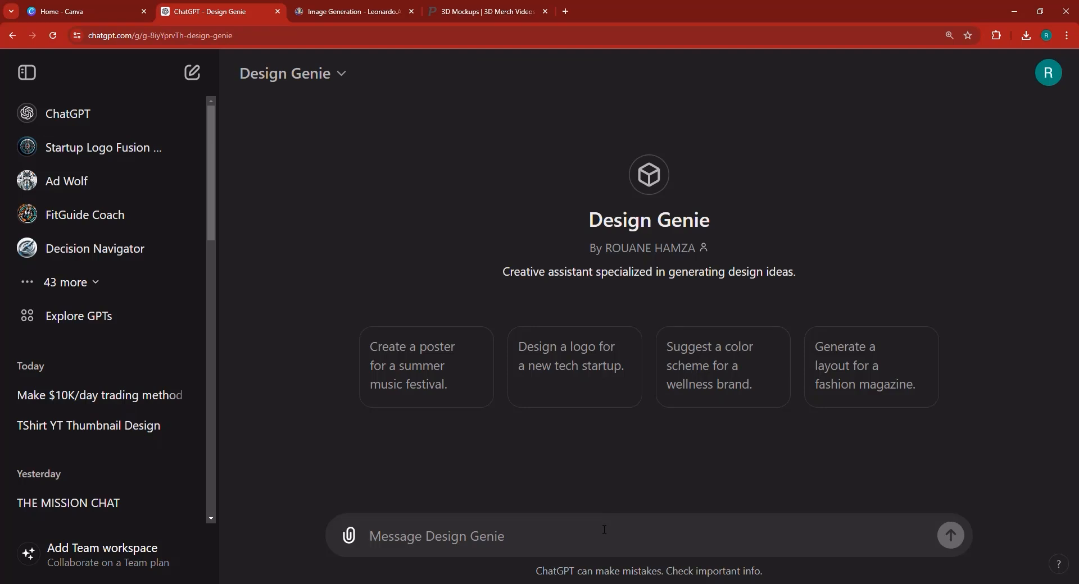
Ask Design Genie 'I want to generate a jurrasic park design'.
type("I wa")
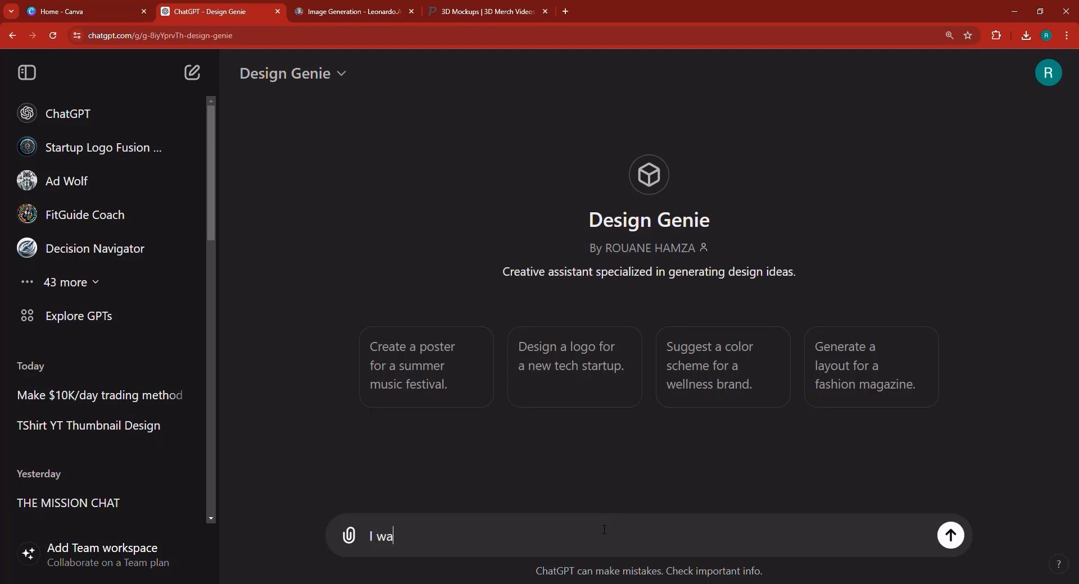
type("nt to generate a ")
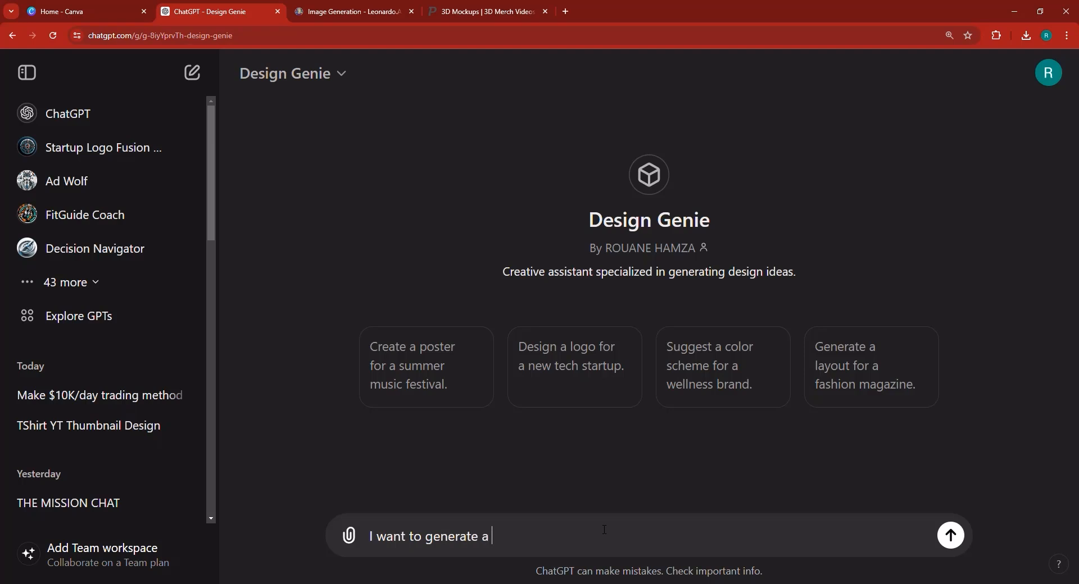
type("jurrasic park design.")
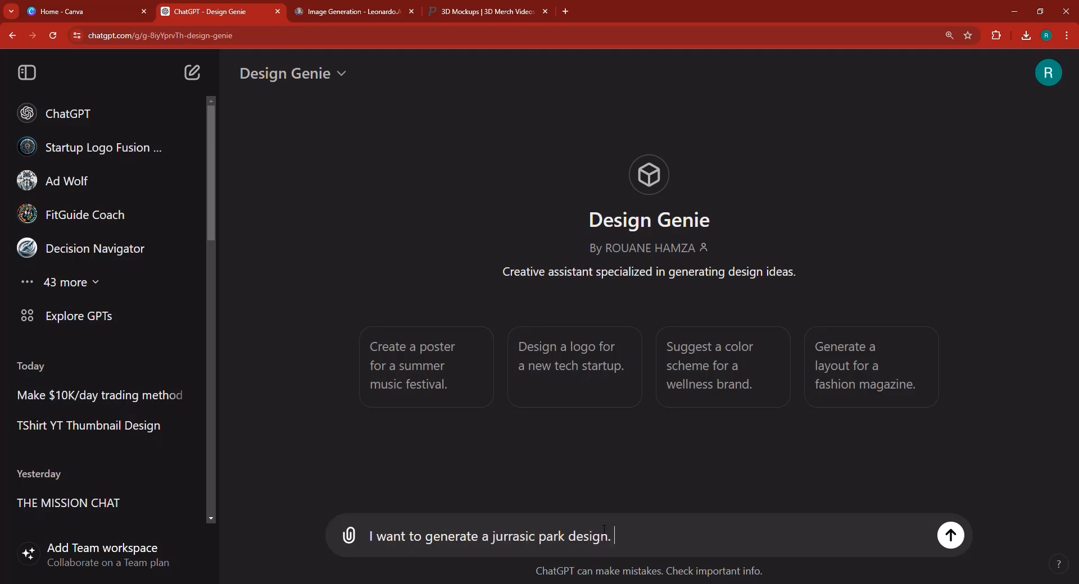
key("Return")
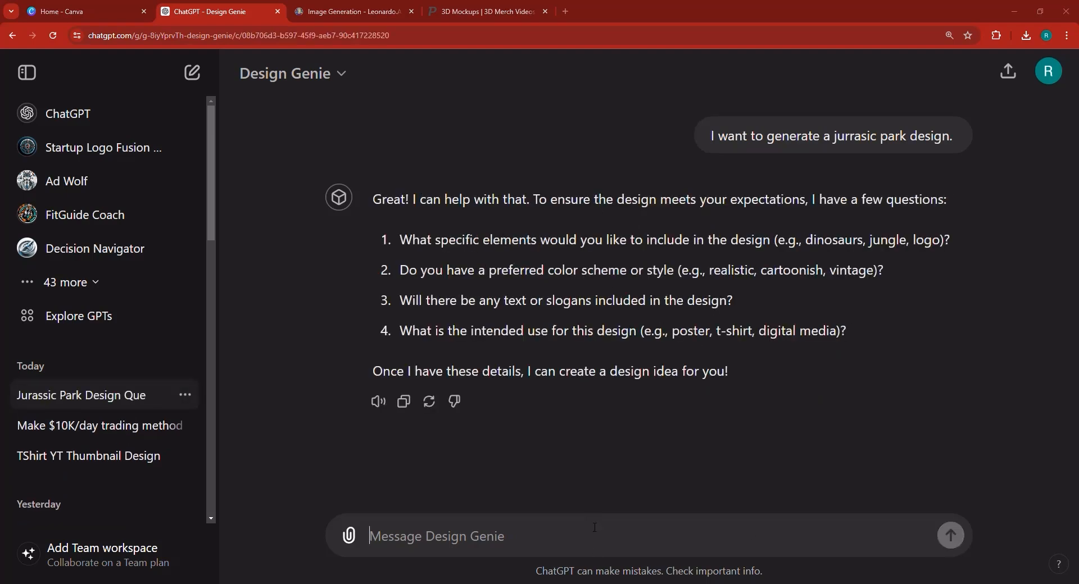
Answer Design Genie's questions (T-rex, black and white, its choice of text, T-shirt) and request the design.
type("1.")
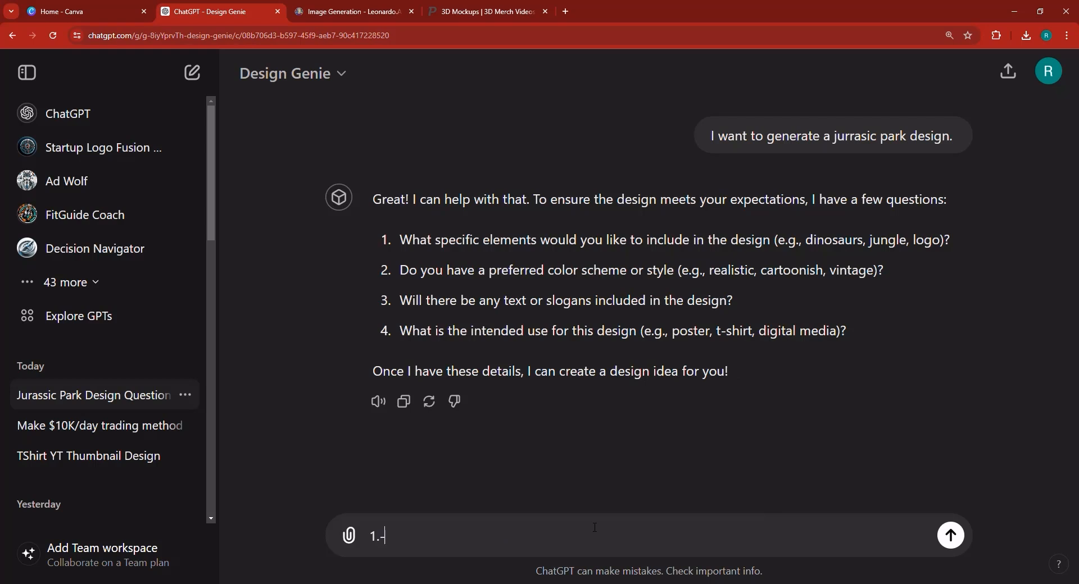
type(" R")
type("-rex")
type(" 2")
type(". Black and Whi")
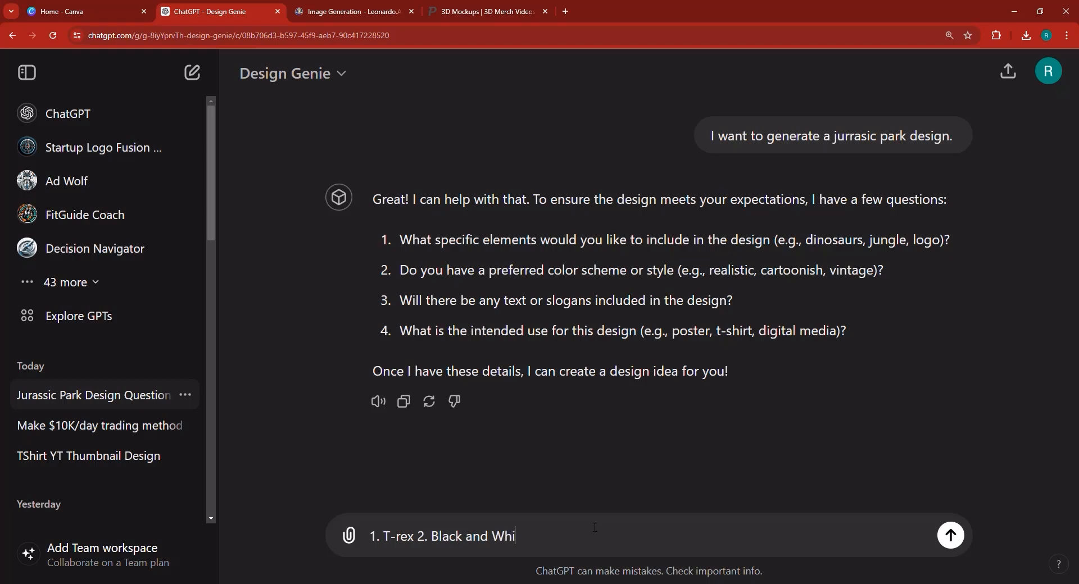
type("te 3. Yes, you choose")
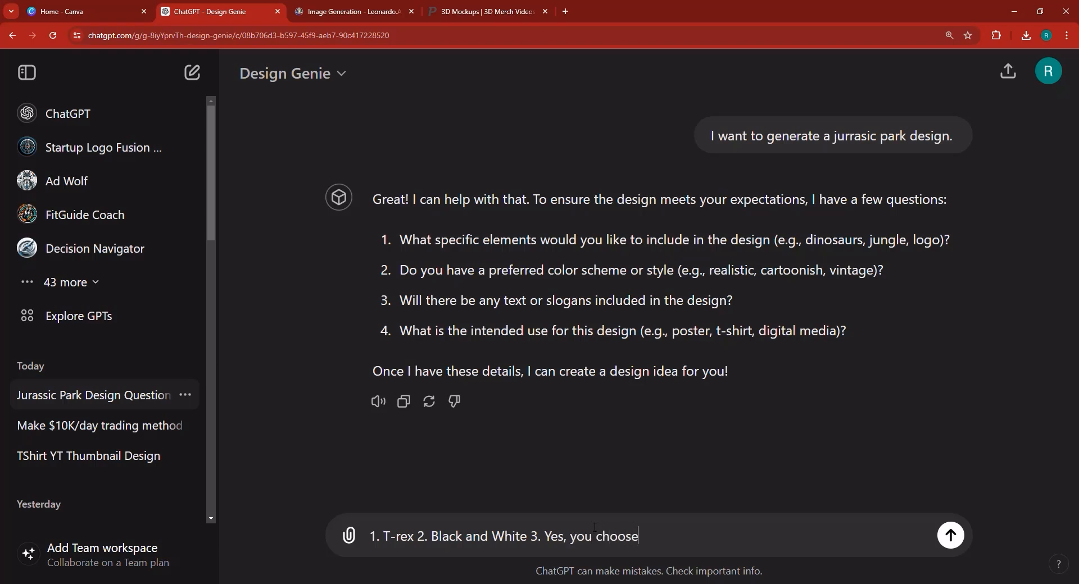
type(" the best text for the ")
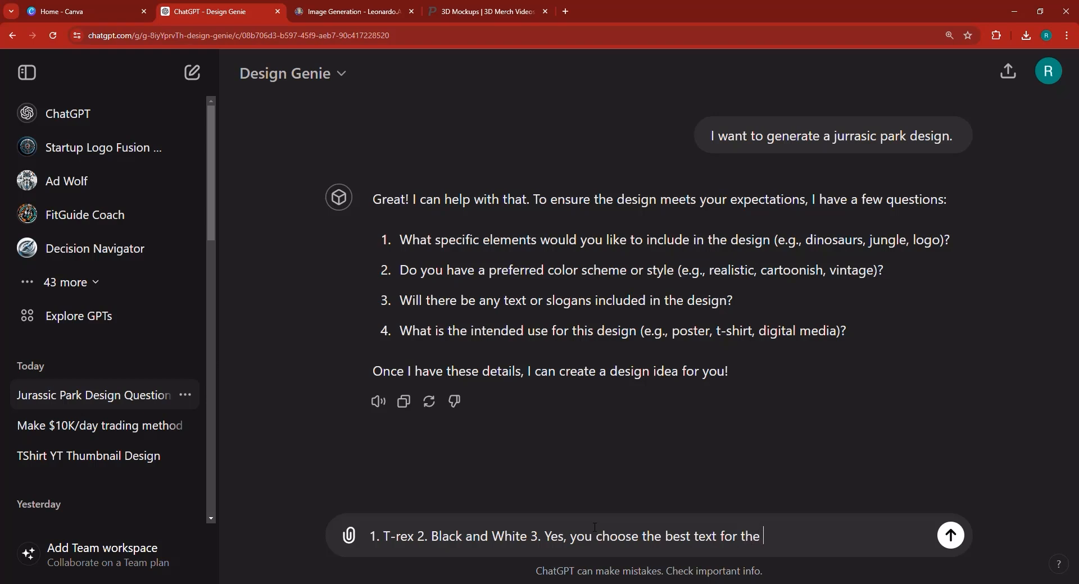
type("design, 4")
type(". T-shirt")
key("Return")
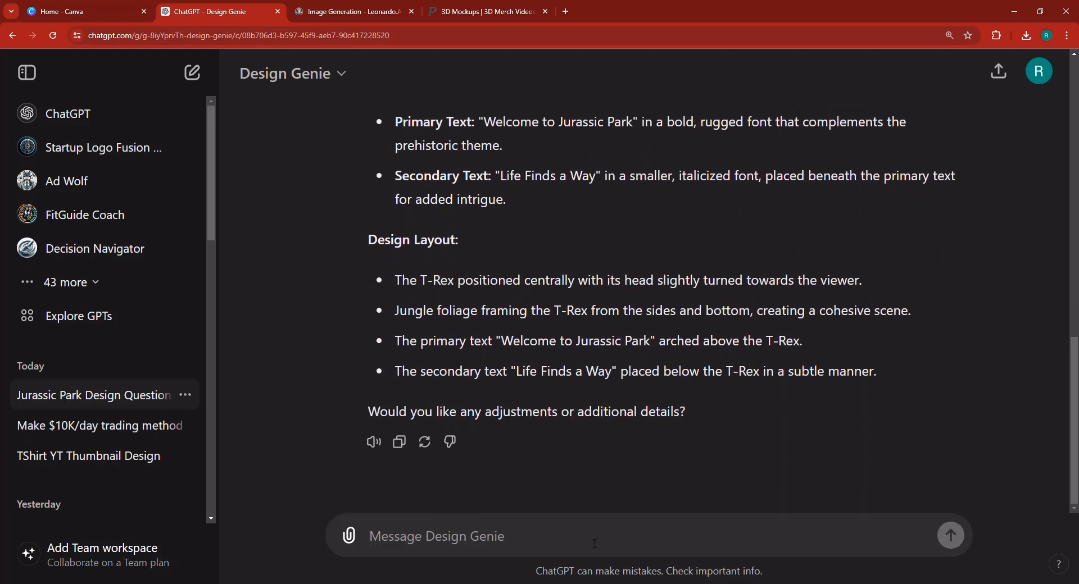
type("ok, gener")
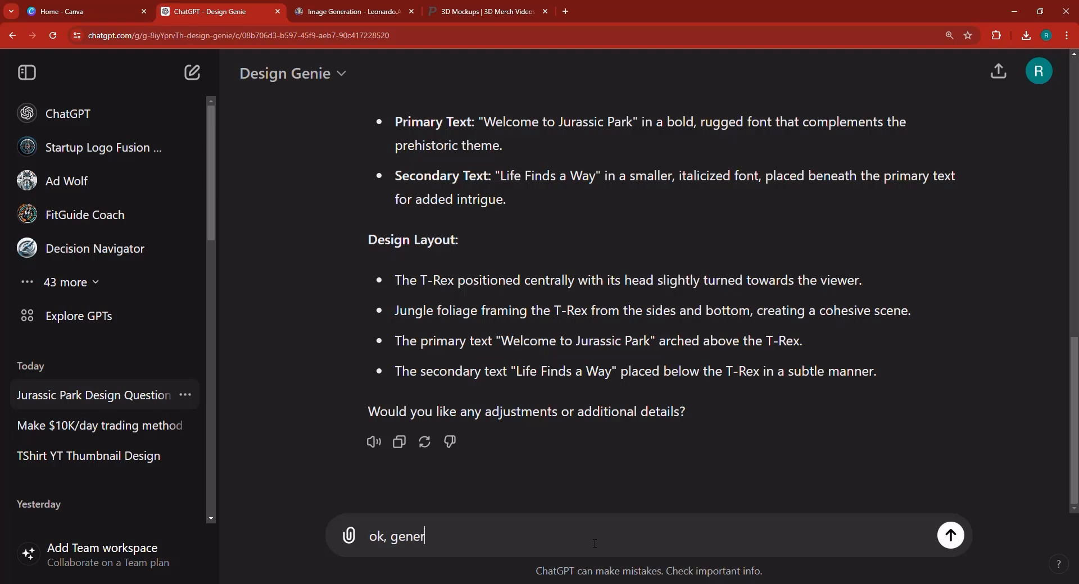
type("ate the design.")
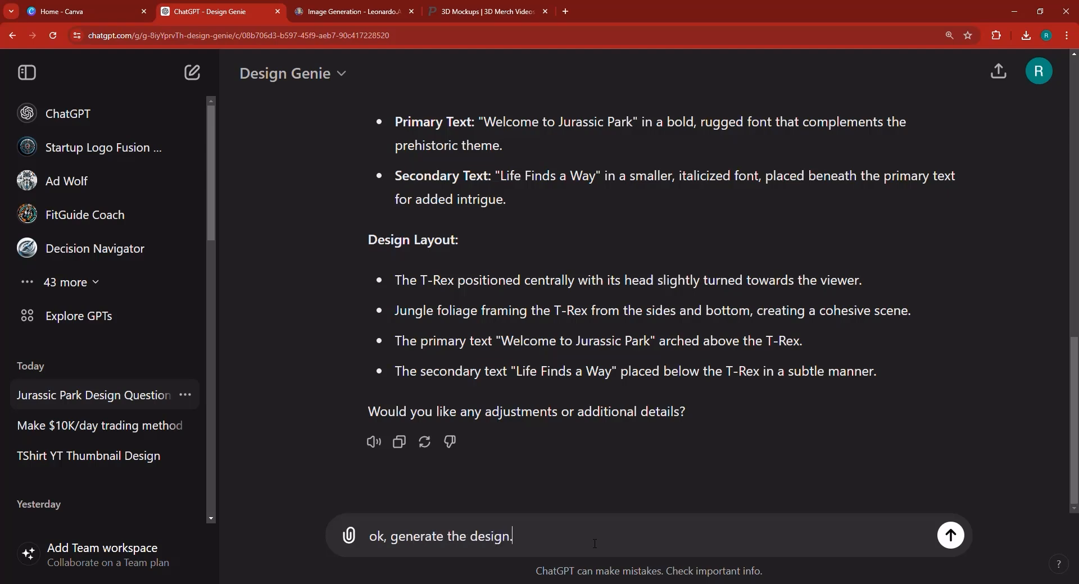
key("Return")
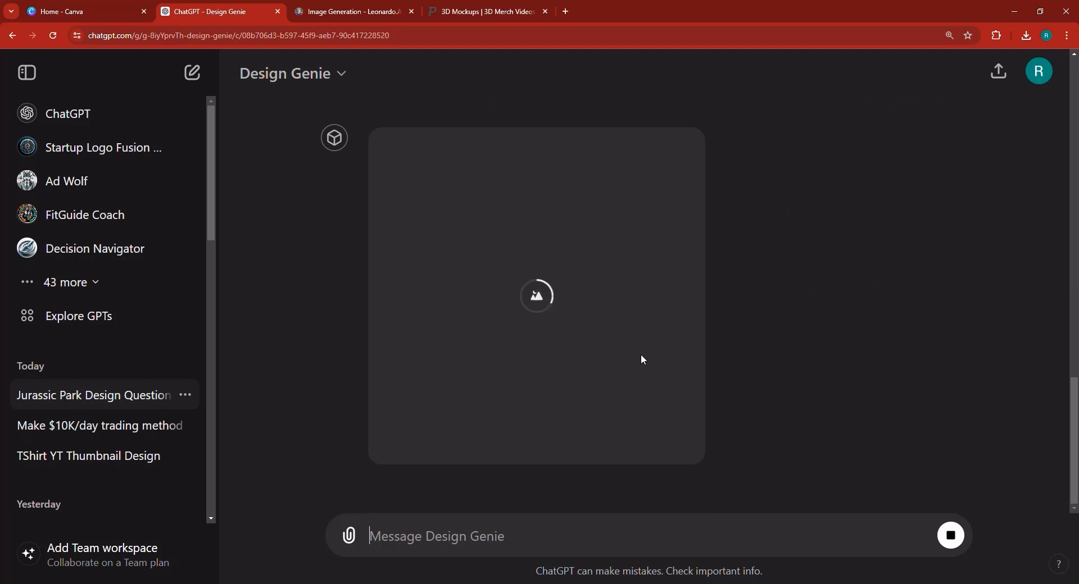
Switch to the Placeit 3D Mockups page in the browser.
left_click(448, 11)
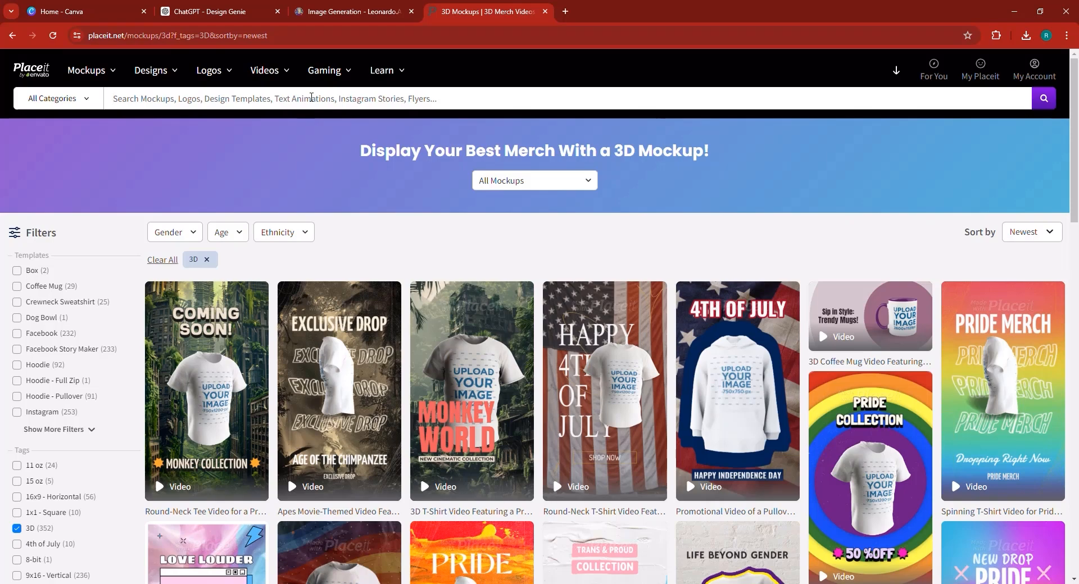
Search Placeit for 'T-Shirt mockups', open the woman-with-coffee-mug mockup, then go to Leonardo.Ai.
left_click(311, 98)
type("T-")
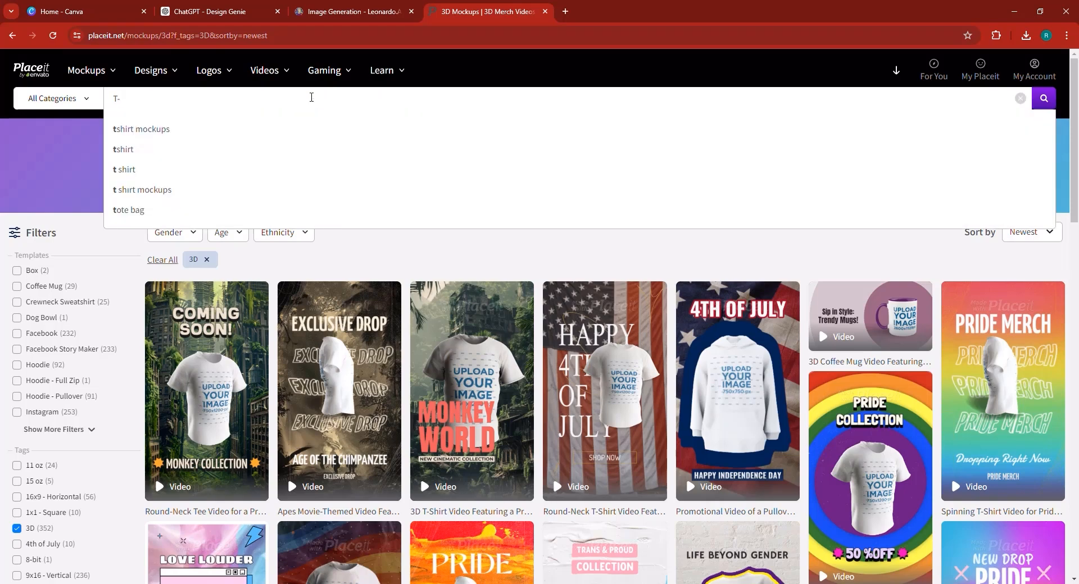
type("Shirt")
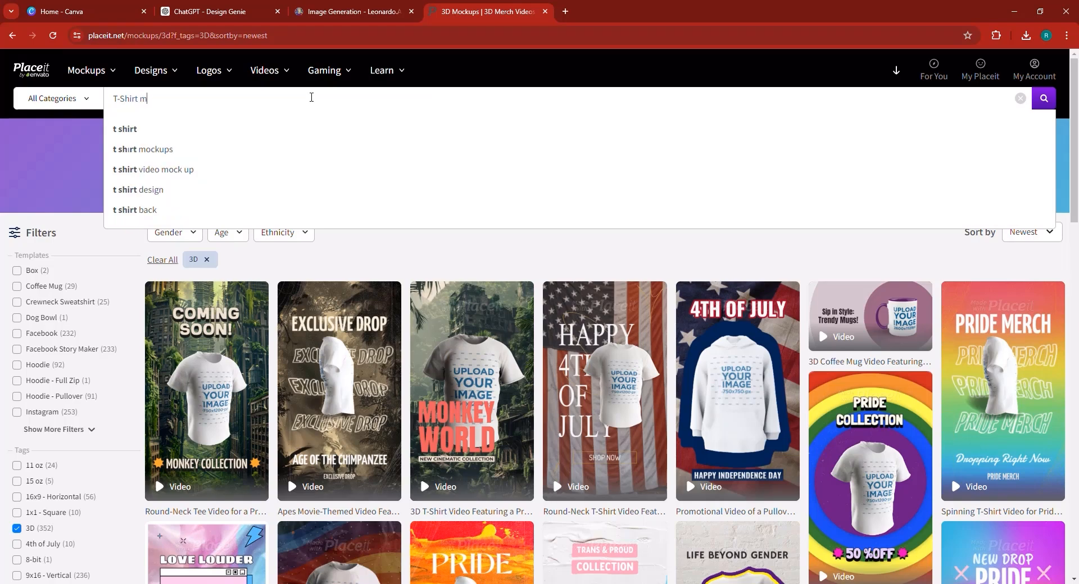
type(" mockups")
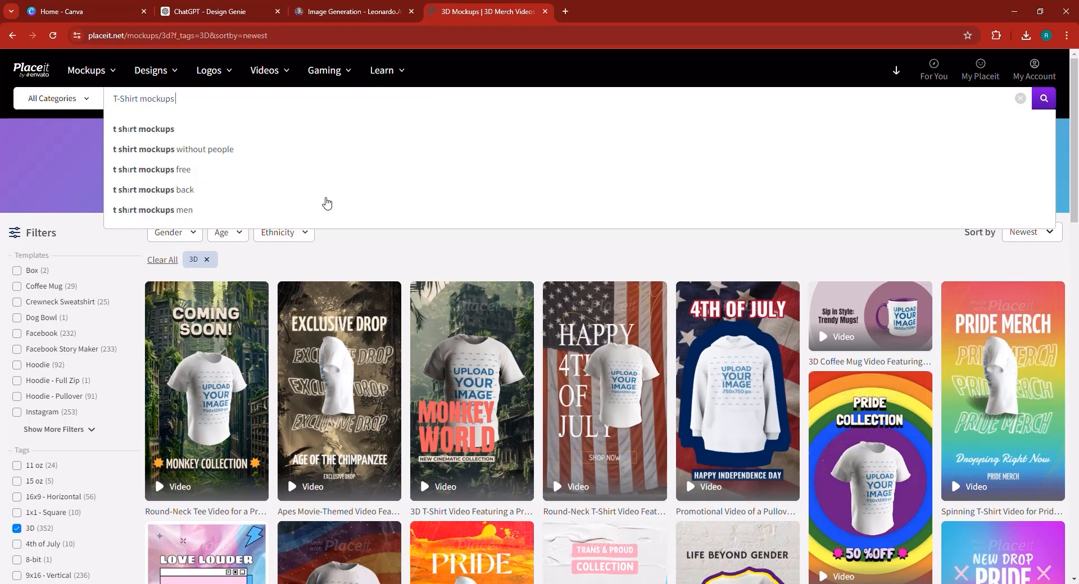
left_click(207, 131)
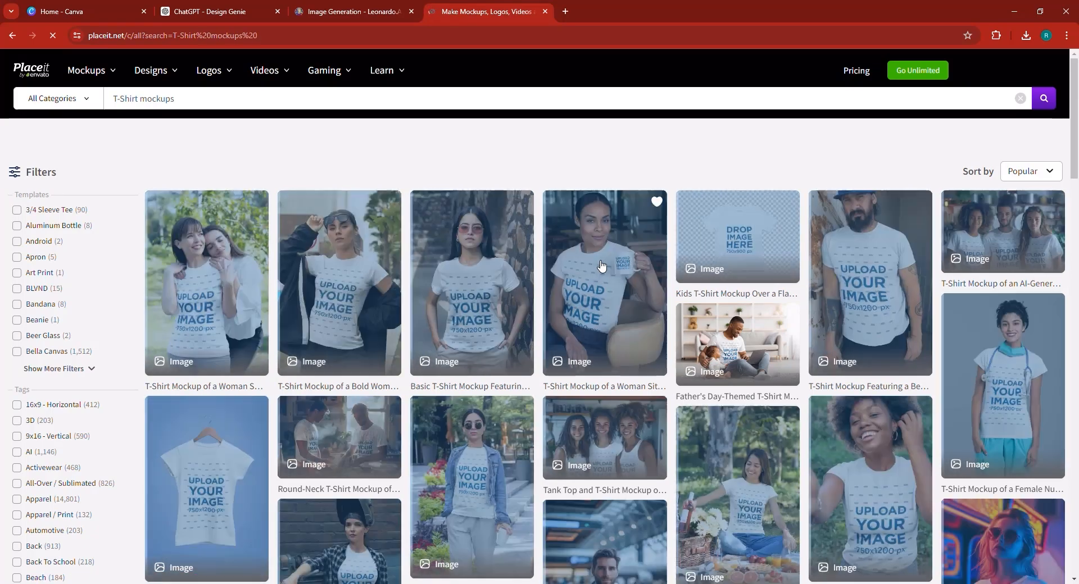
left_click(600, 265)
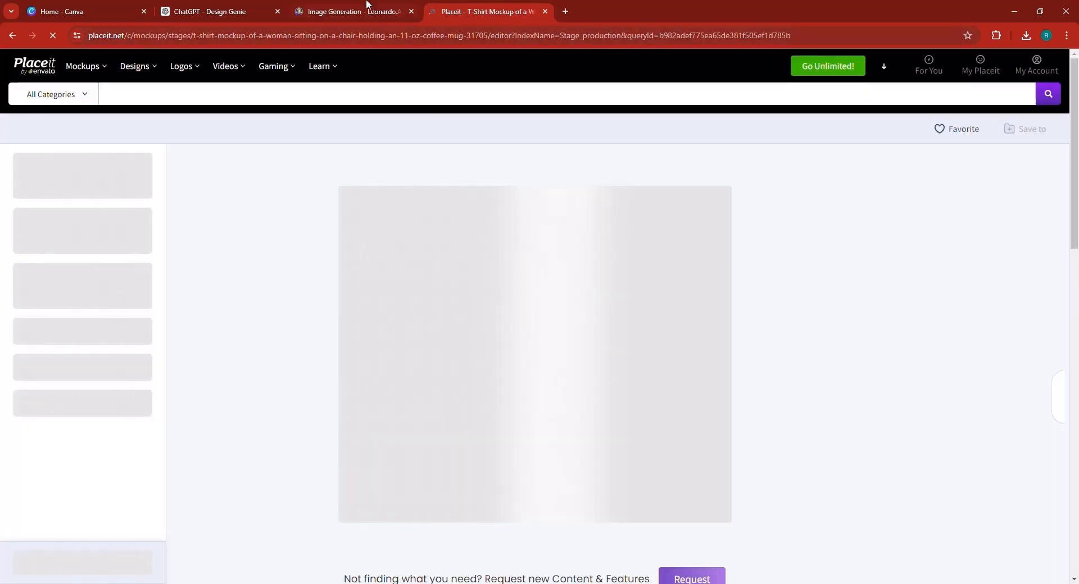
left_click(362, 5)
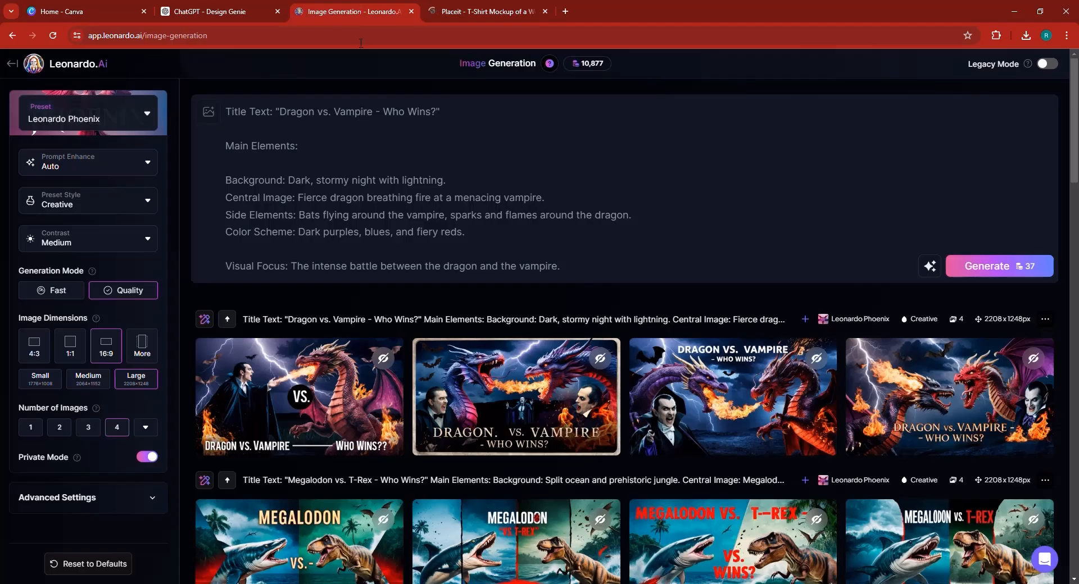
Review the Jurassic Park T-Rex design and tell Design Genie 'it should be square design size'.
left_click_drag(223, 4, 282, 12)
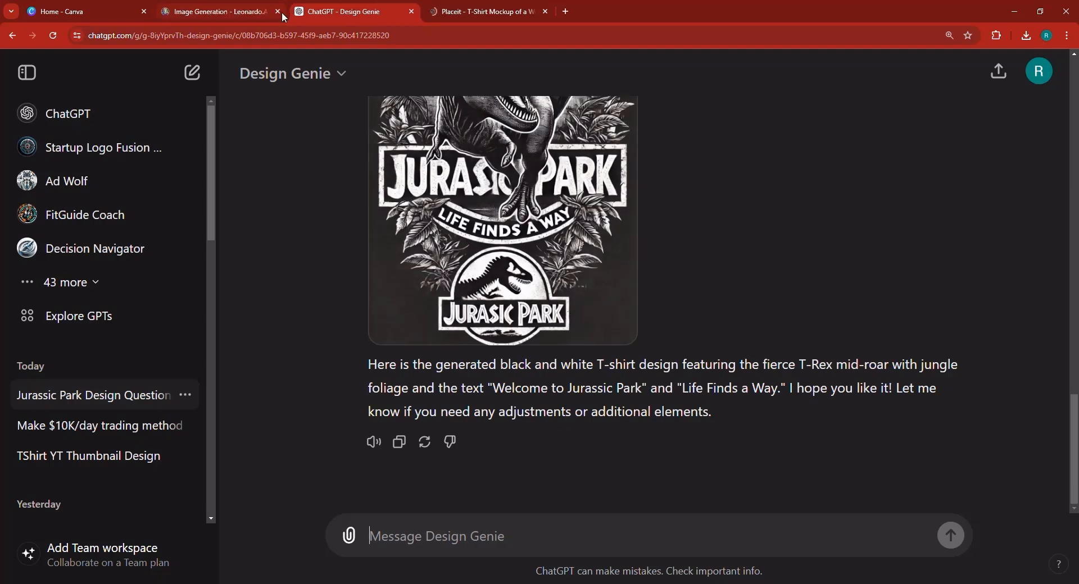
scroll(734, 342, "up", 3)
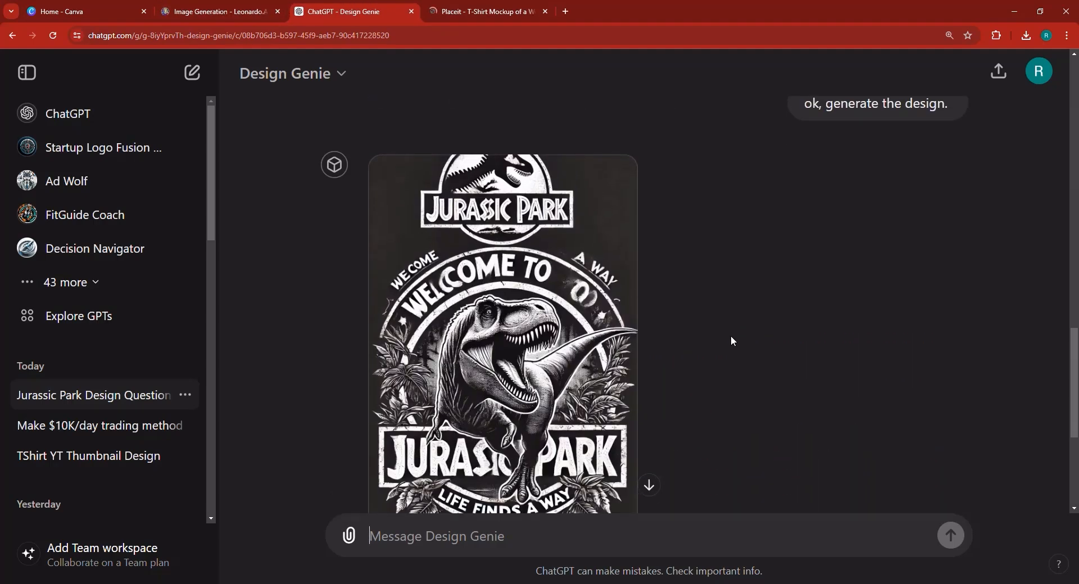
scroll(730, 337, "down", 3)
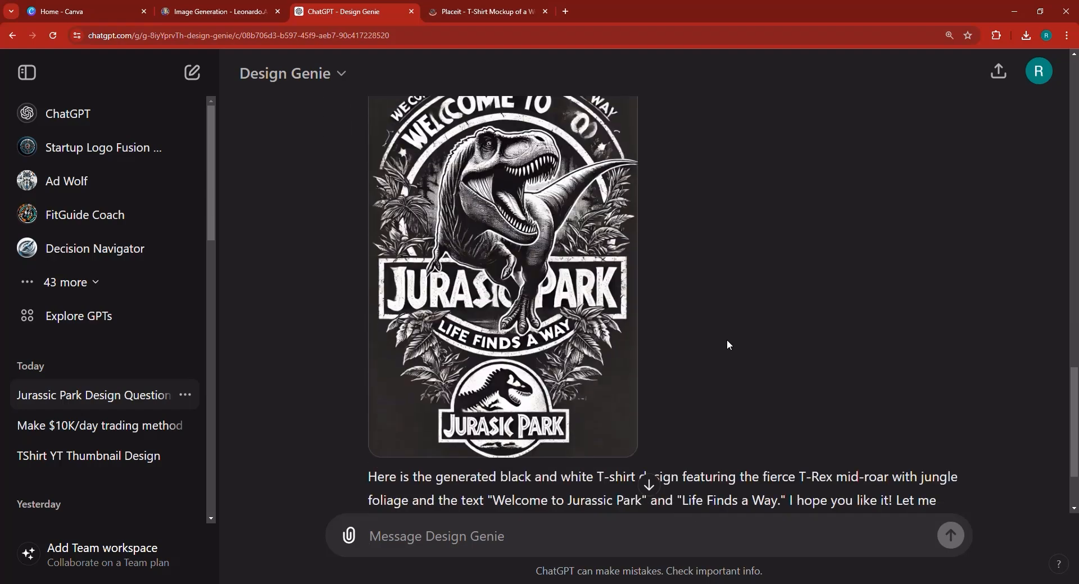
scroll(729, 345, "up", 2)
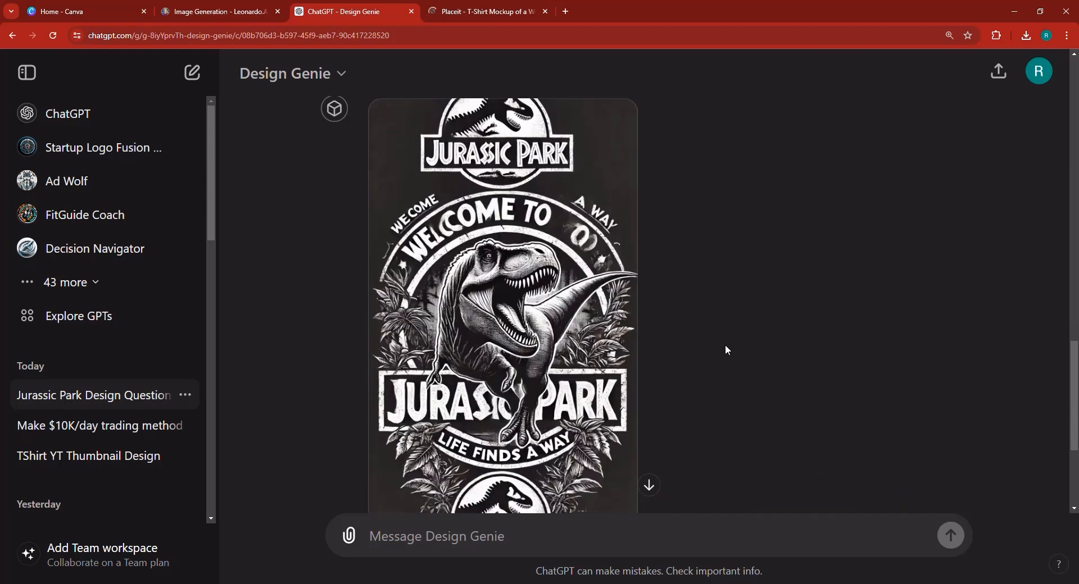
scroll(728, 350, "down", 2)
scroll(727, 350, "up", 3)
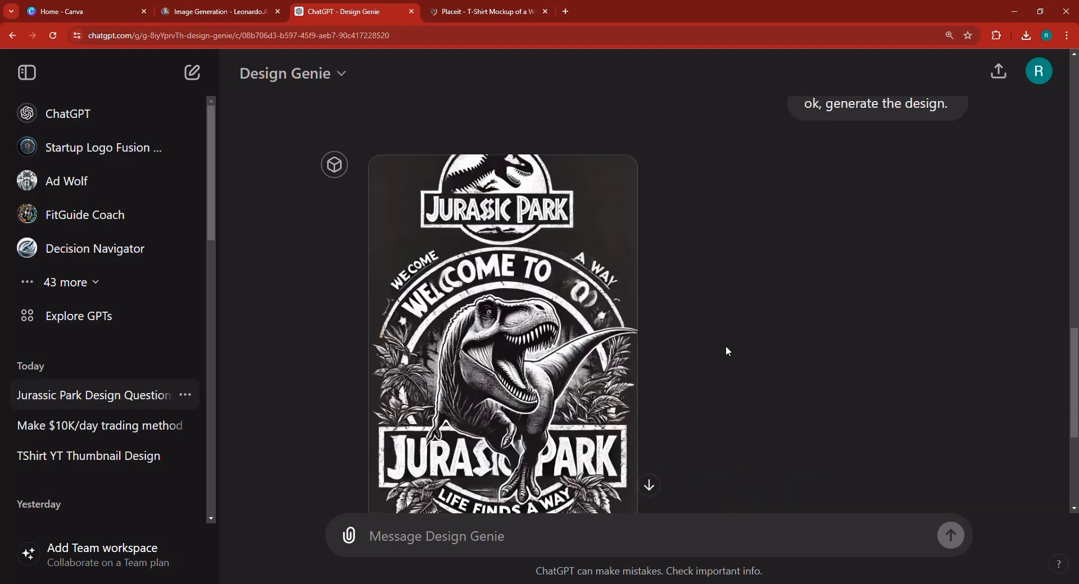
scroll(722, 349, "down", 4)
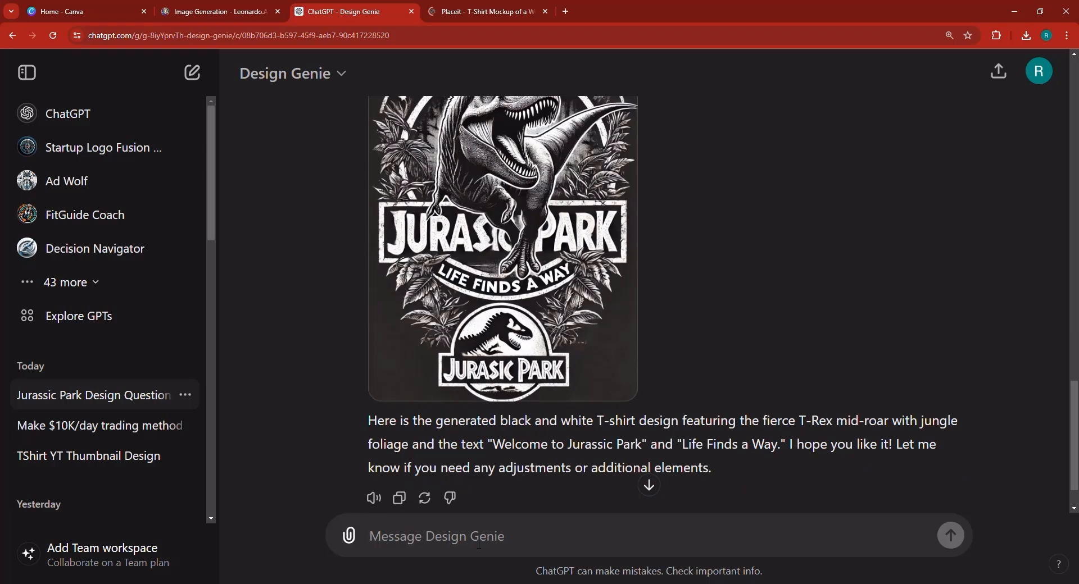
type("it shou")
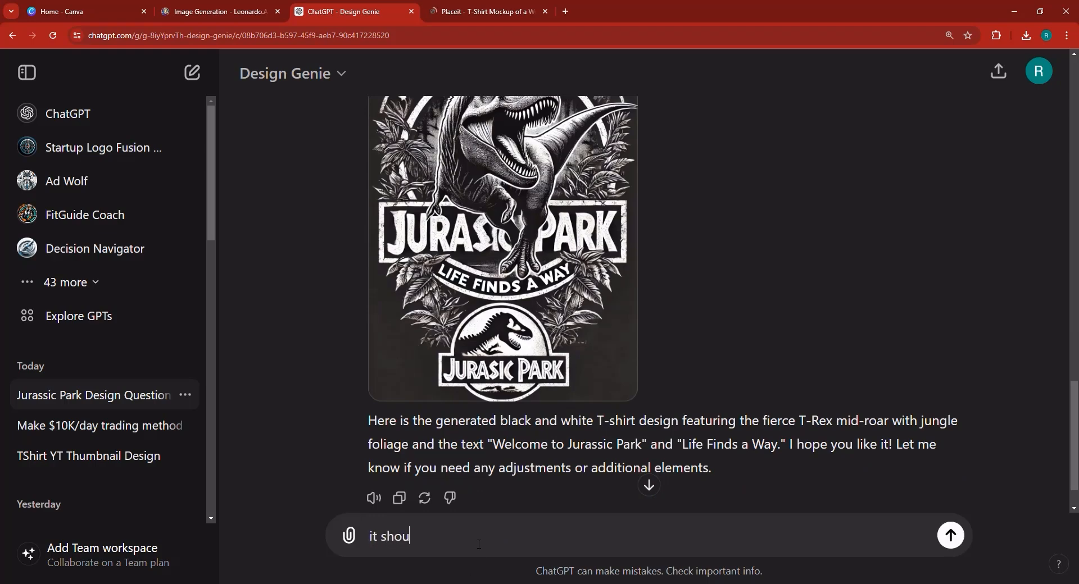
type("ld be square design size.")
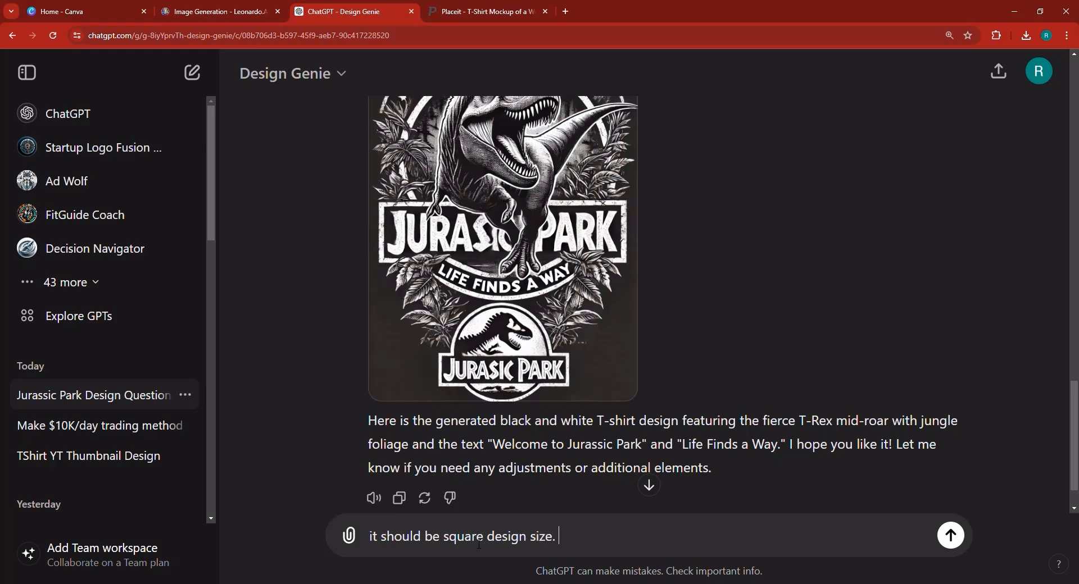
key("Return")
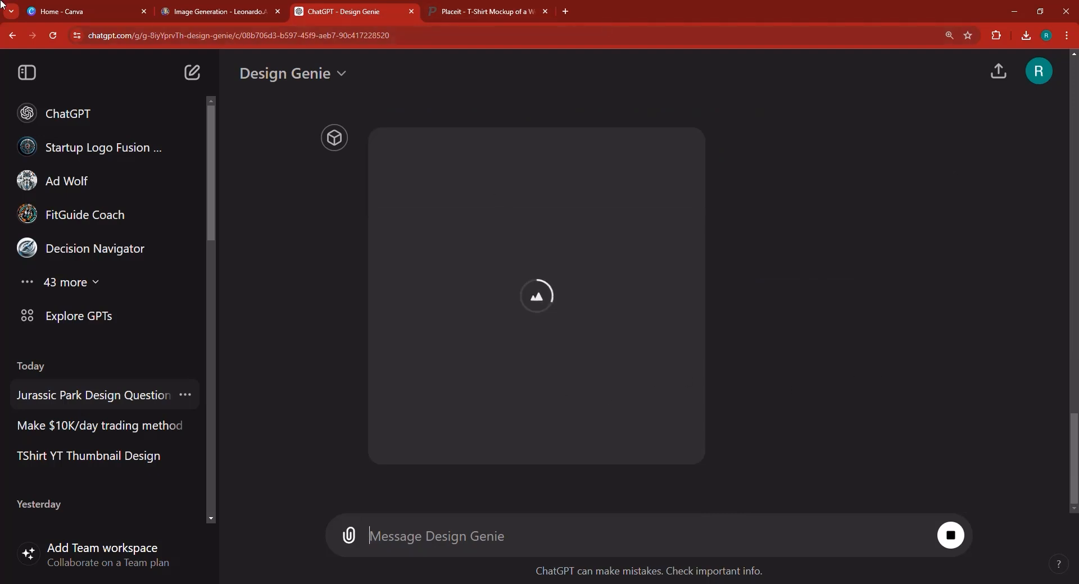
Switch to the Canva home page while the square image generates.
left_click(79, 11)
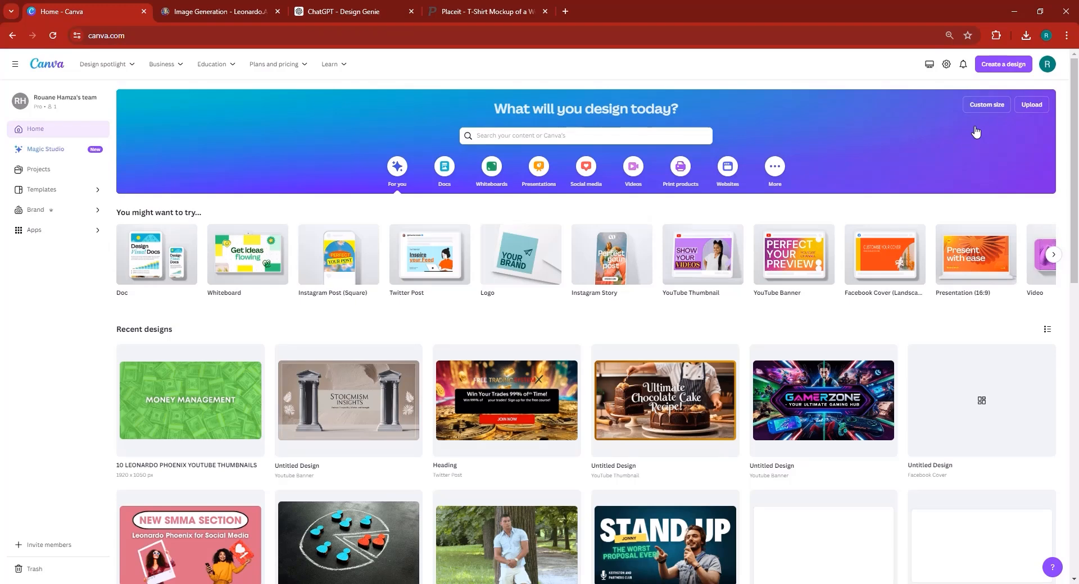
Create a 750 × 1200 px custom-size Canva design matching Placeit's shirt design dimensions.
left_click(1012, 74)
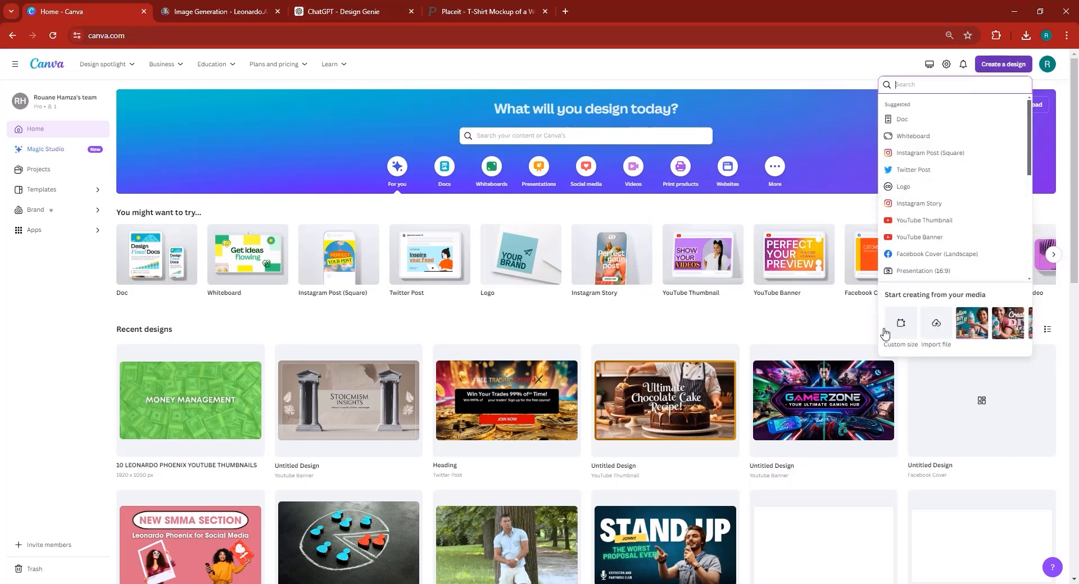
left_click(903, 325)
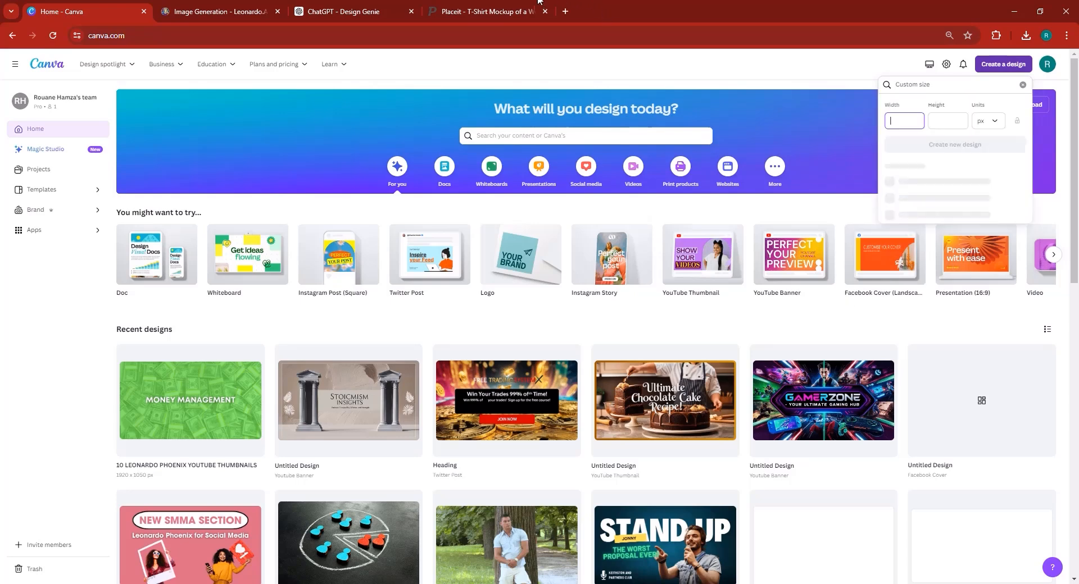
left_click(492, 12)
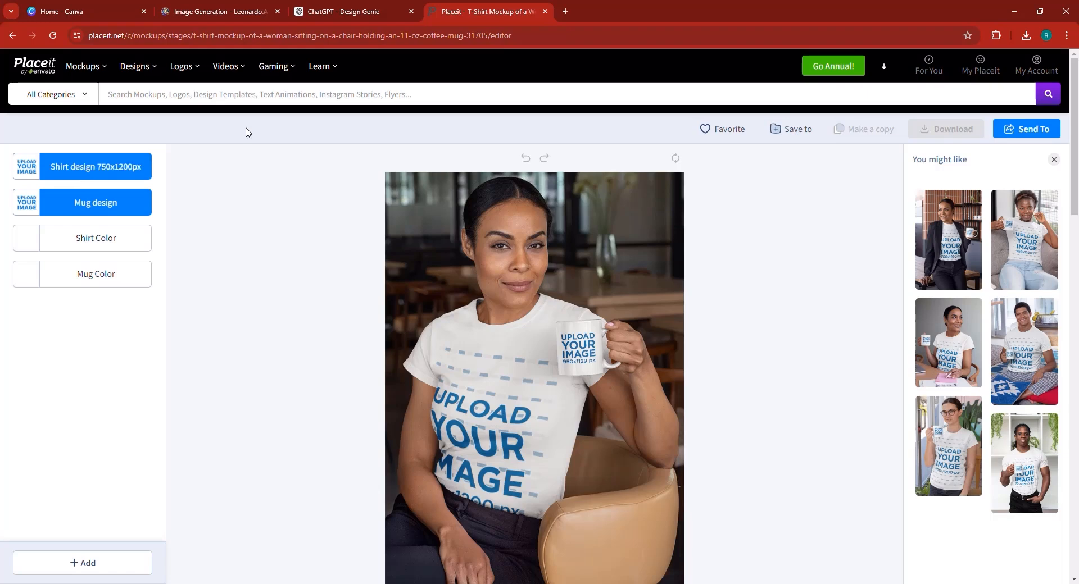
mouse_move(86, 8)
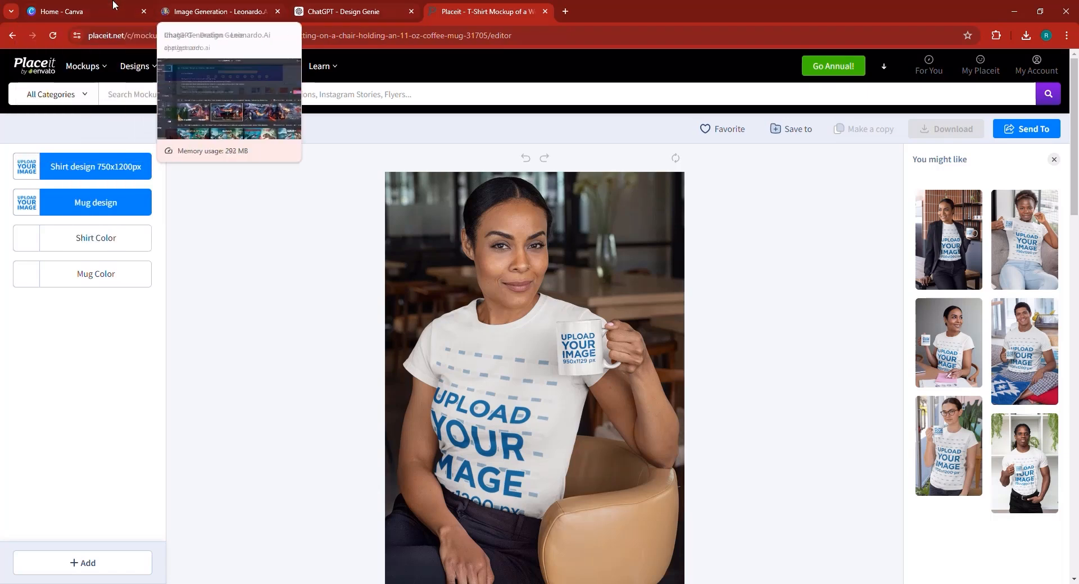
left_click(113, 6)
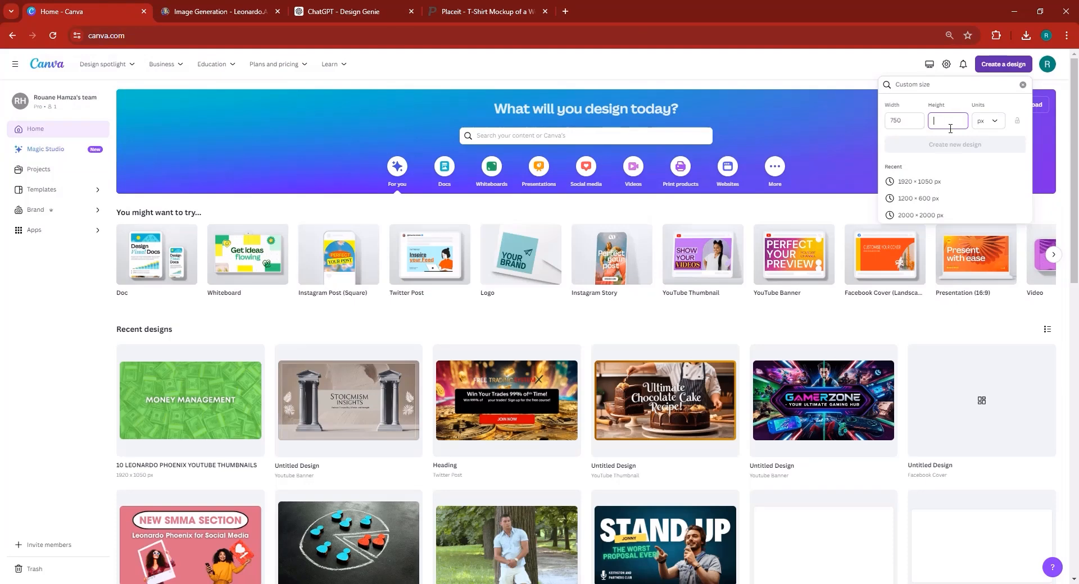
left_click(483, 11)
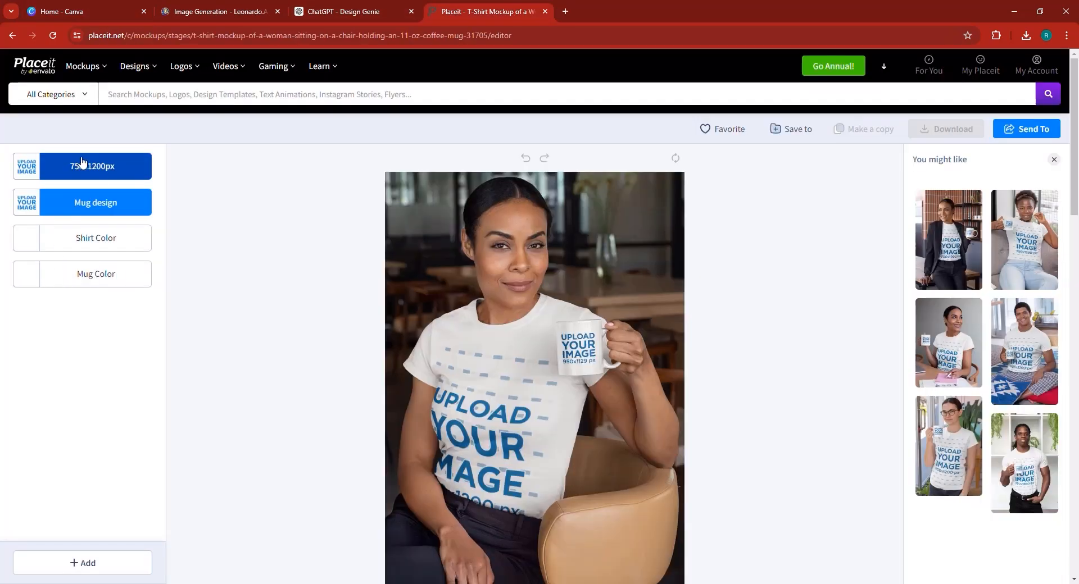
left_click(49, 4)
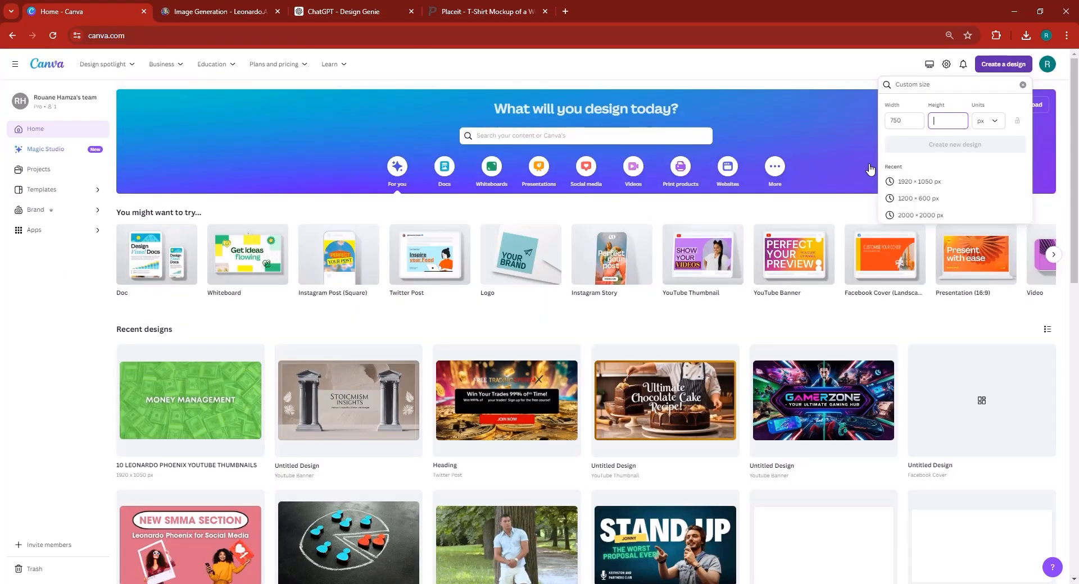
type("1200")
left_click(987, 146)
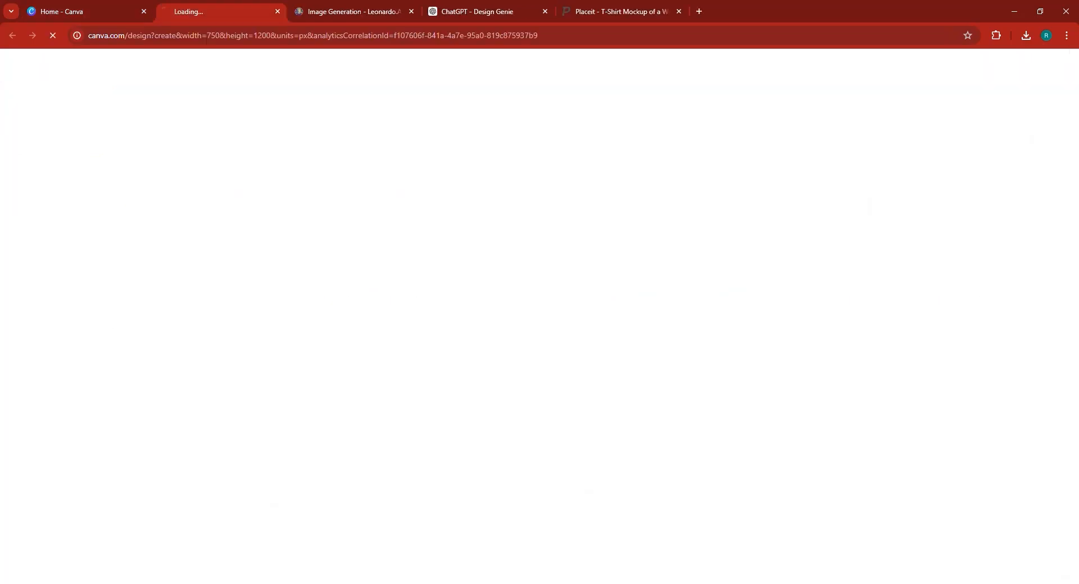
Enlarge the square T-Rex image and try marking its title lettering for editing, then cancel.
left_click(484, 6)
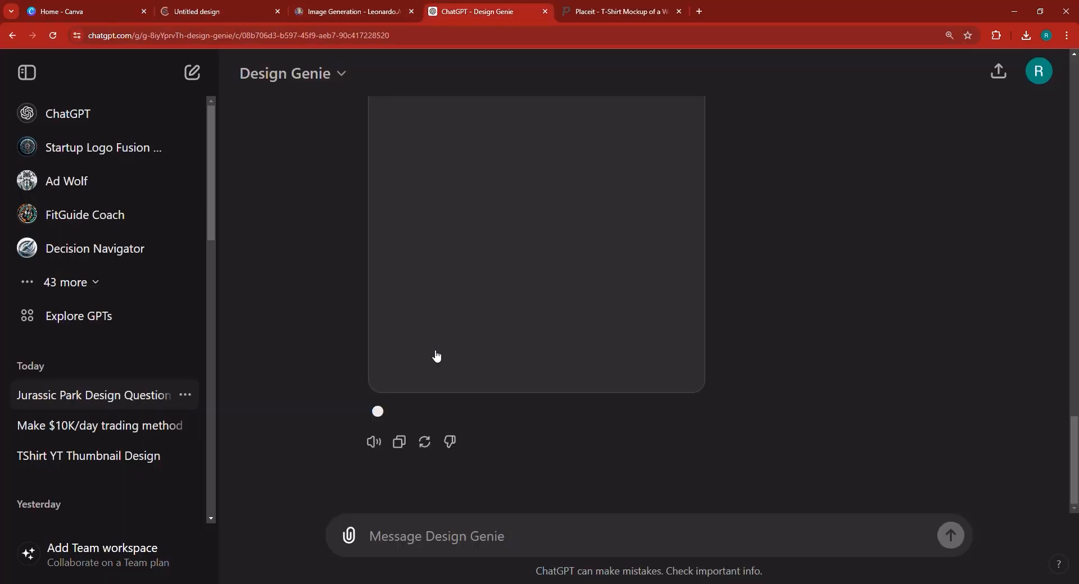
scroll(574, 349, "up", 3)
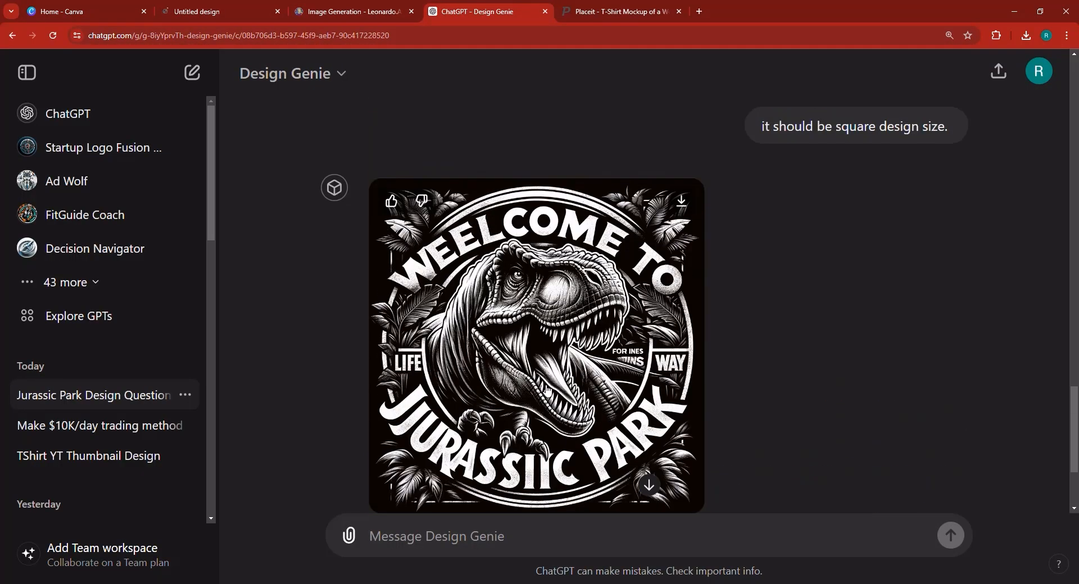
left_click(546, 390)
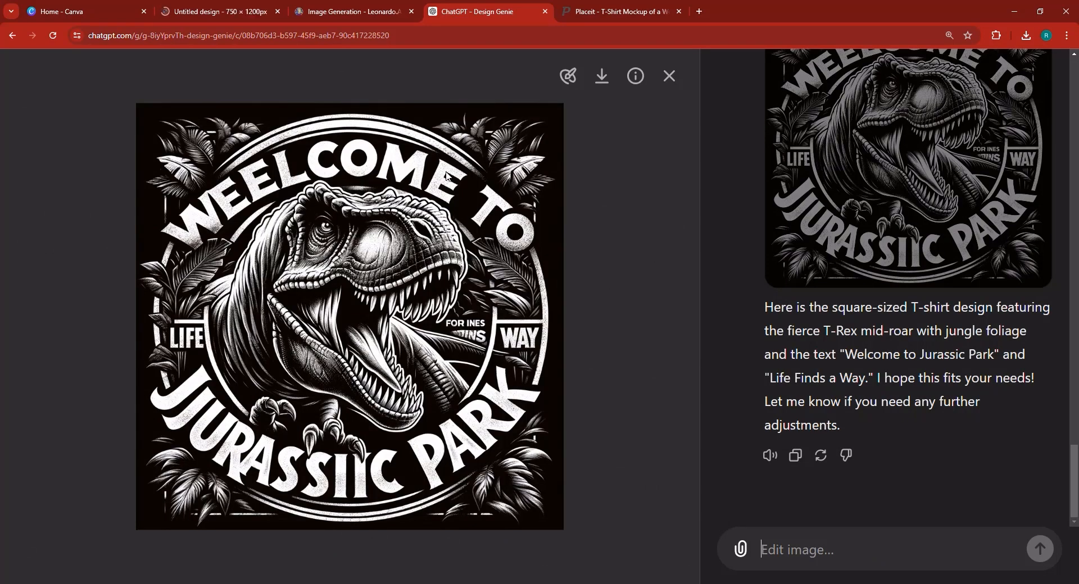
left_click(572, 80)
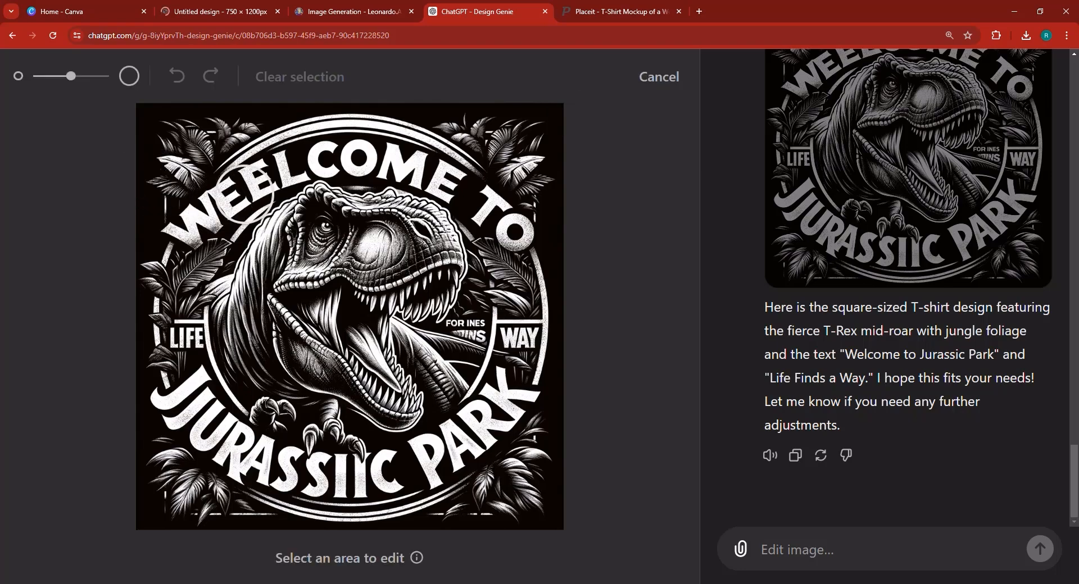
mouse_move(246, 193)
left_mouse_down()
mouse_move(233, 194)
mouse_move(270, 166)
mouse_move(181, 223)
left_mouse_up()
mouse_move(253, 194)
left_mouse_down()
mouse_move(415, 168)
mouse_move(452, 181)
left_mouse_up()
left_click(658, 77)
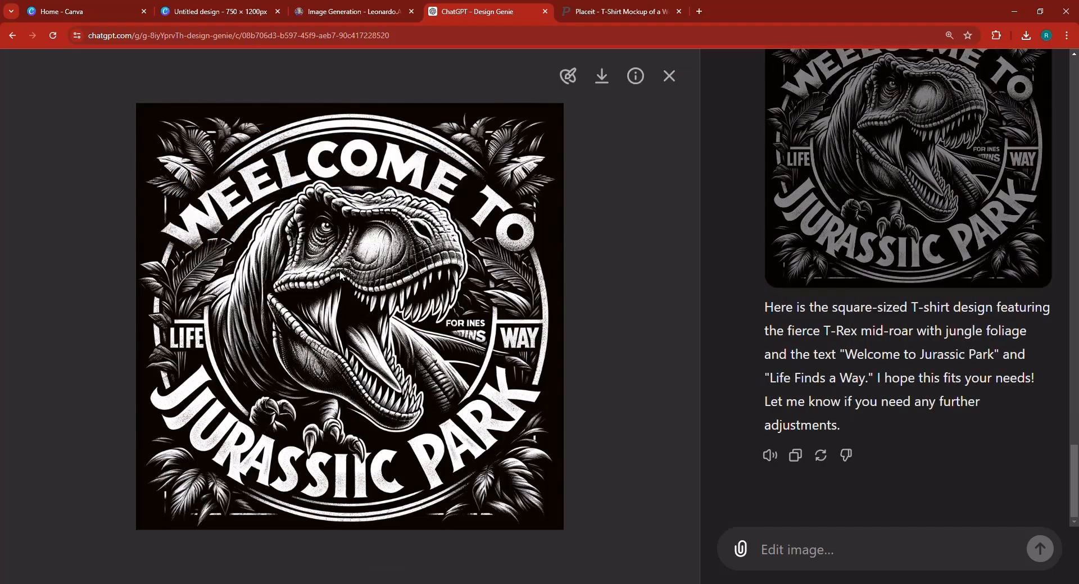
Copy the T-Rex image and bring up the blank Canva design.
right_click(341, 275)
left_click(344, 314)
left_click(222, 10)
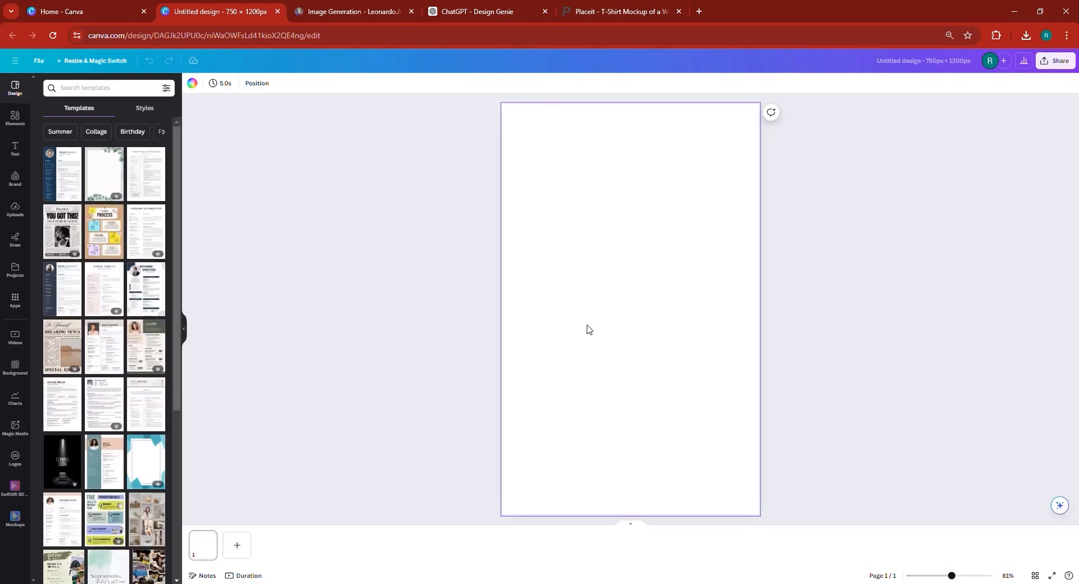
Paste the T-Rex image onto the Canva page, enlarge it to full width and centre it vertically.
key("ctrl+v")
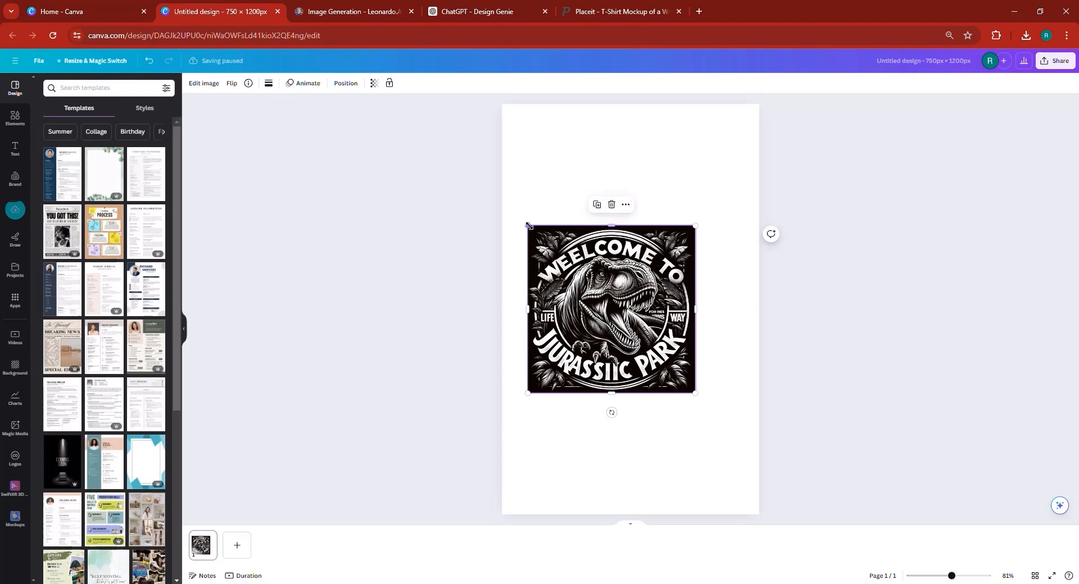
left_click_drag(528, 226, 477, 174)
left_click_drag(630, 339, 695, 377)
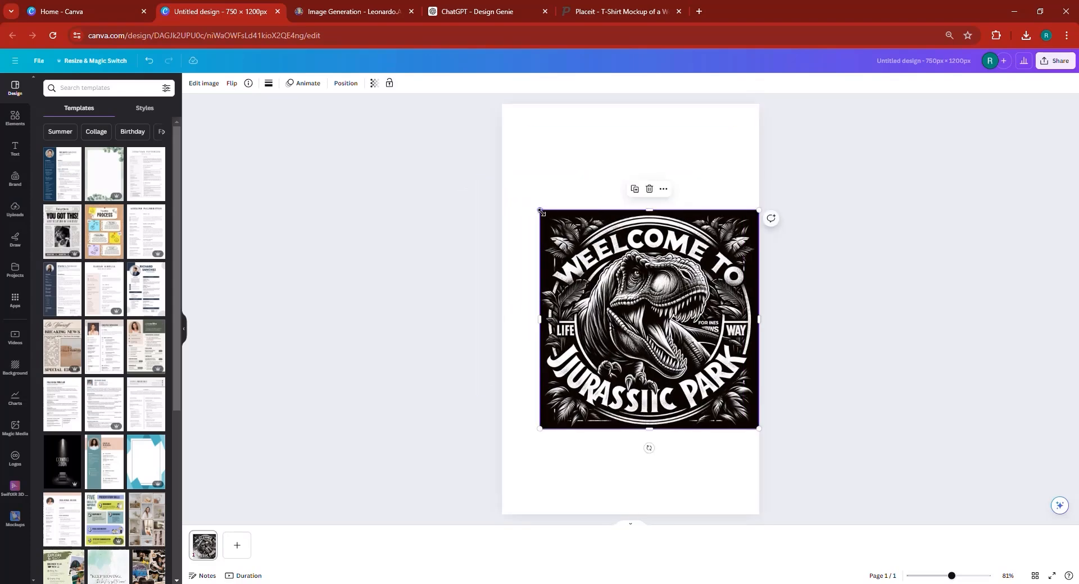
left_click_drag(540, 211, 501, 173)
mouse_move(626, 305)
left_mouse_down()
mouse_move(618, 311)
mouse_move(626, 292)
mouse_move(627, 315)
mouse_move(625, 306)
left_mouse_up()
left_click(601, 450)
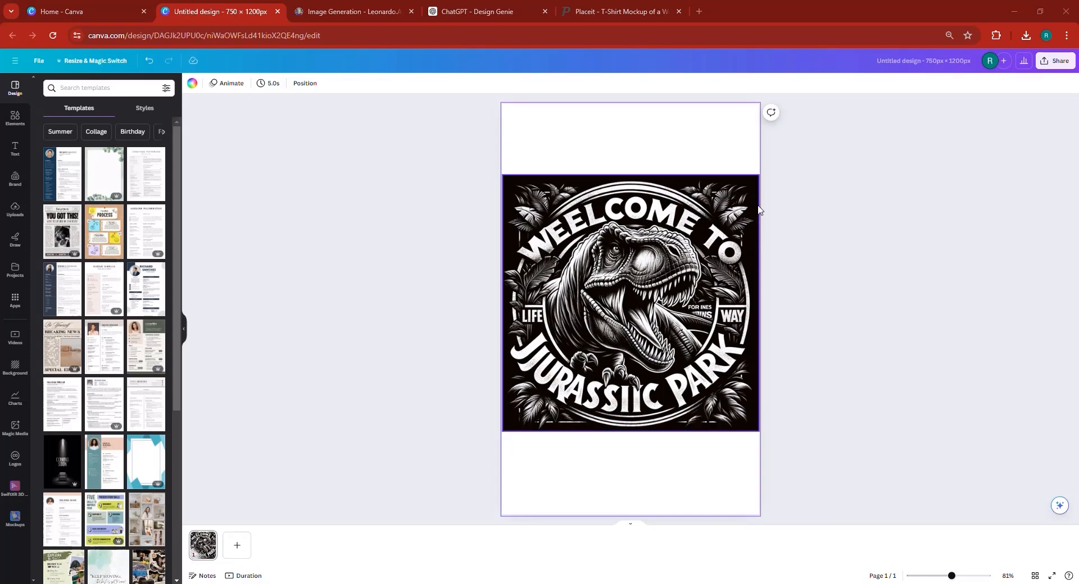
Make the page background black by sampling the image's dark corner with the eyedropper.
left_click(194, 84)
left_click(46, 134)
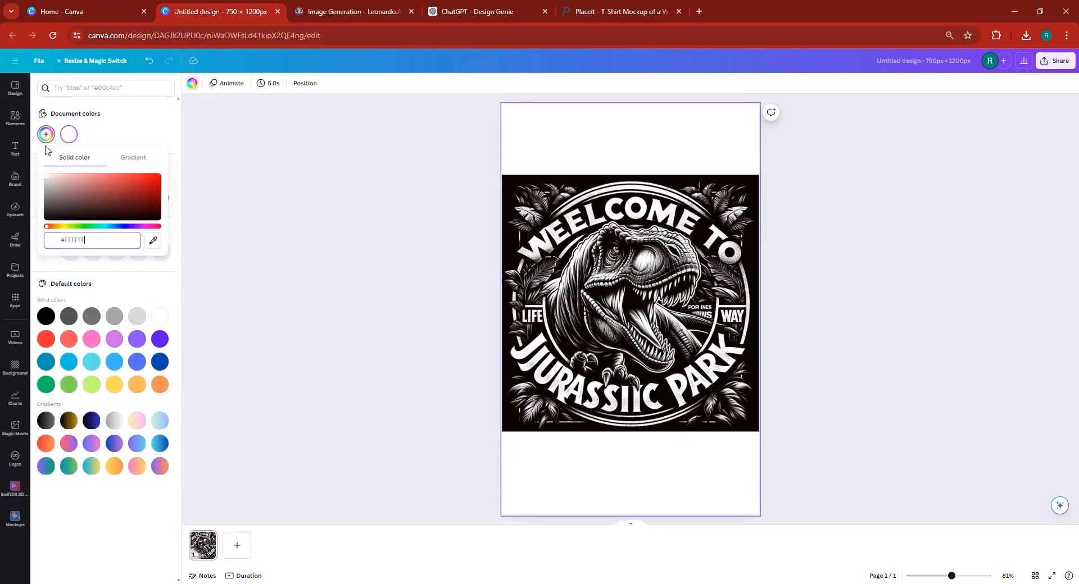
left_click(153, 240)
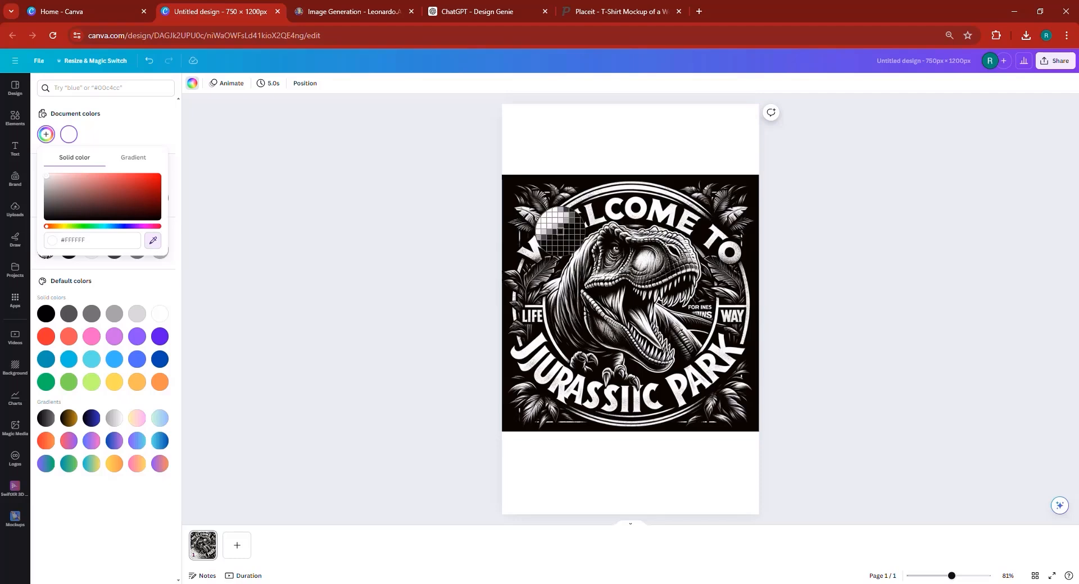
left_click(507, 190)
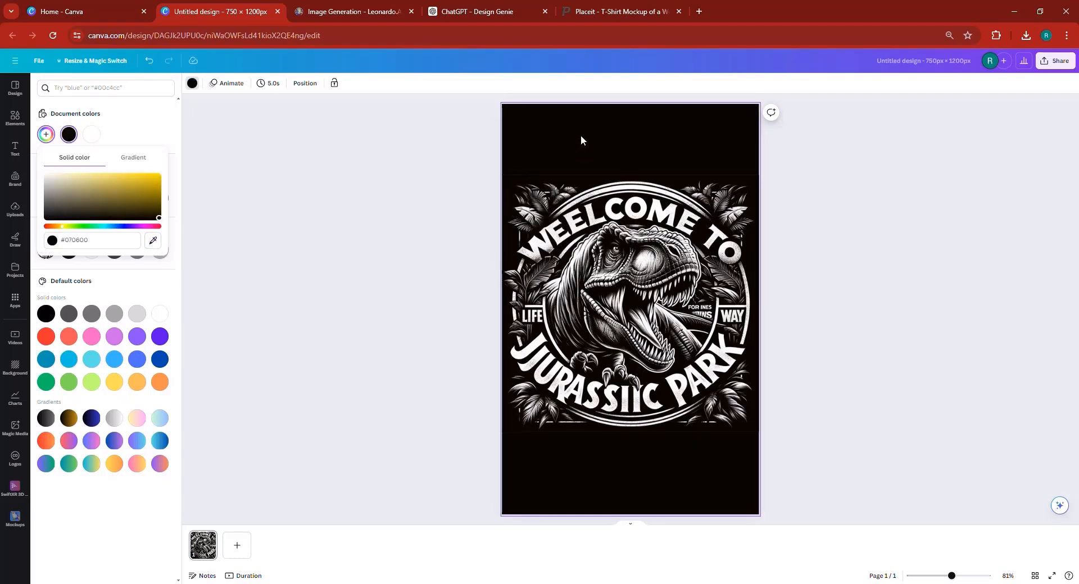
left_click(910, 313)
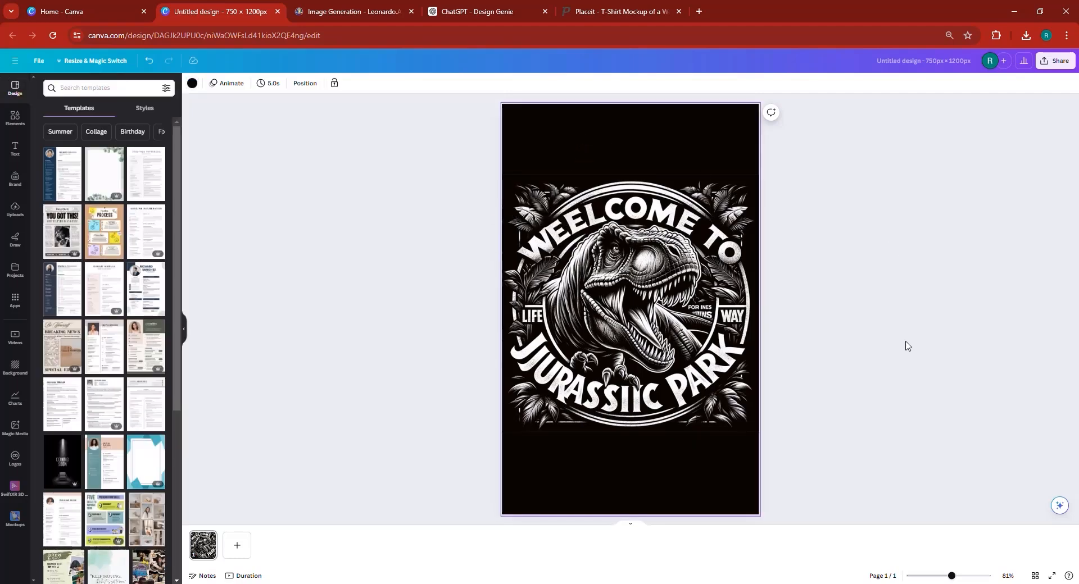
Look through the dinosaur image's editing options, then select the page background.
left_click(621, 304)
left_click(196, 84)
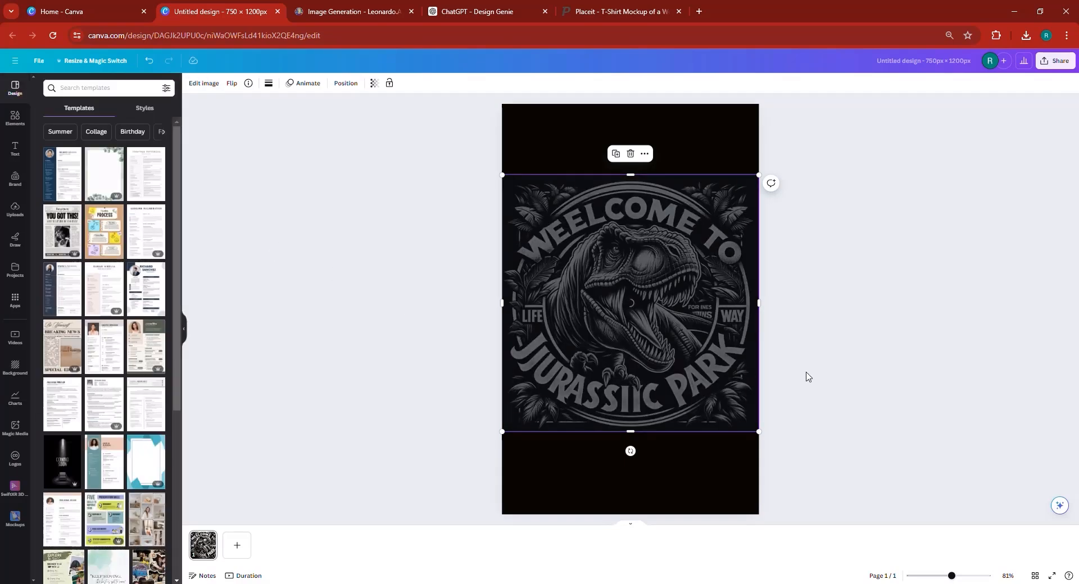
left_click(889, 378)
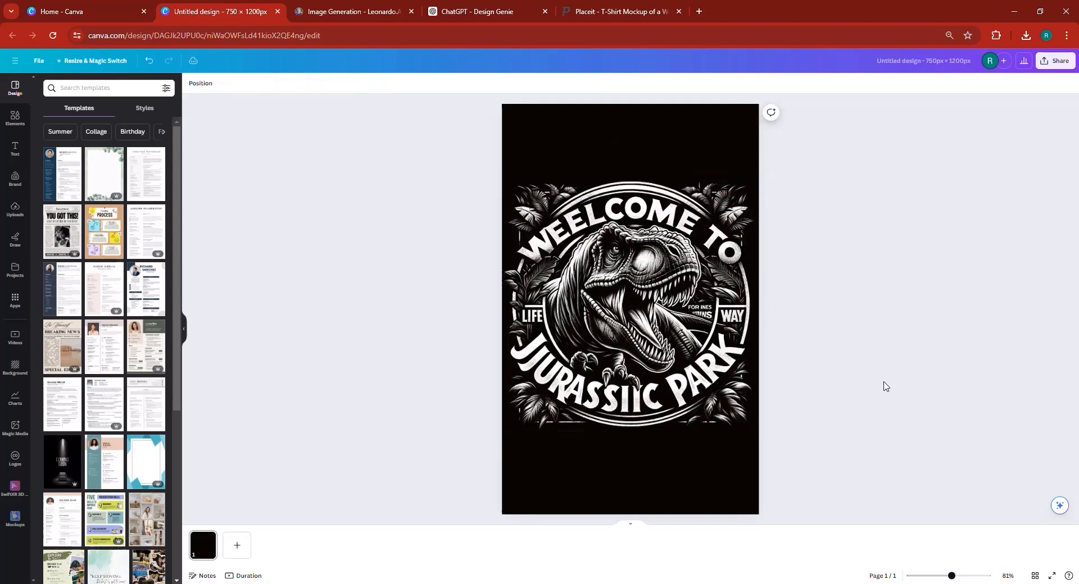
left_click(666, 488)
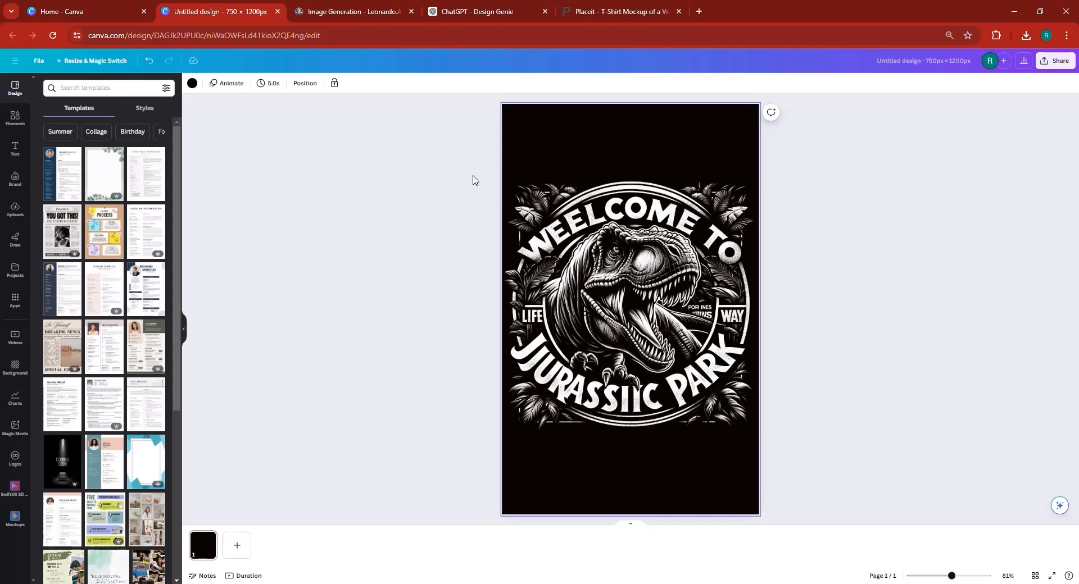
Auto-adjust the dinosaur image's colours and delete the black page background.
left_click(623, 317)
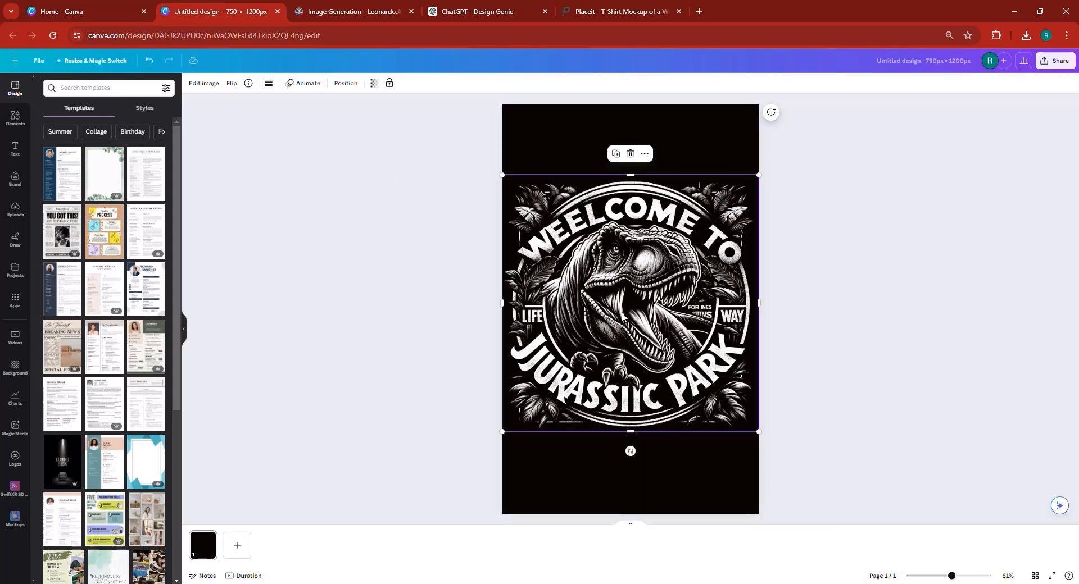
left_click(205, 88)
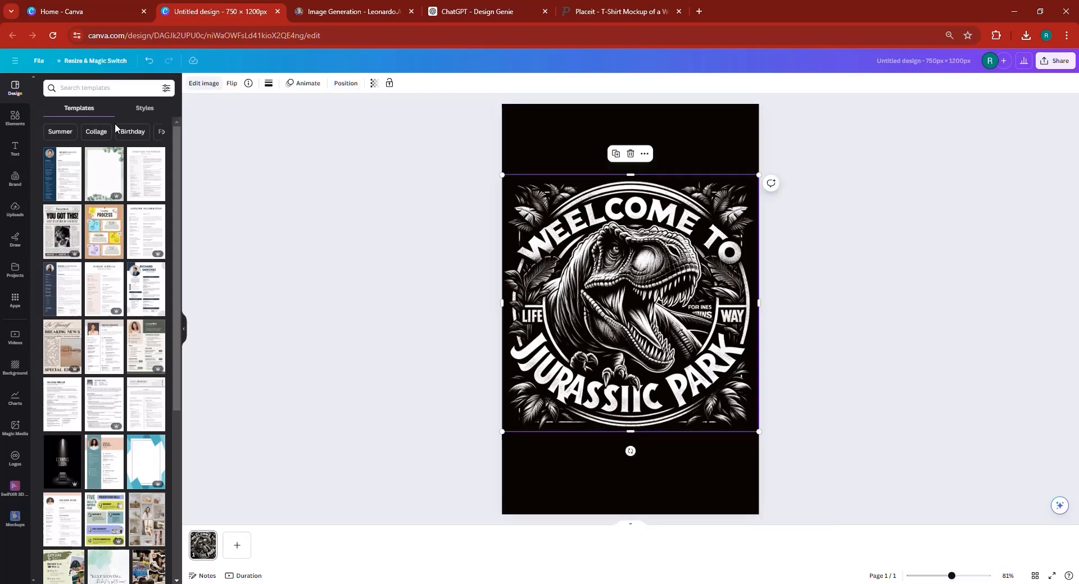
left_click(109, 90)
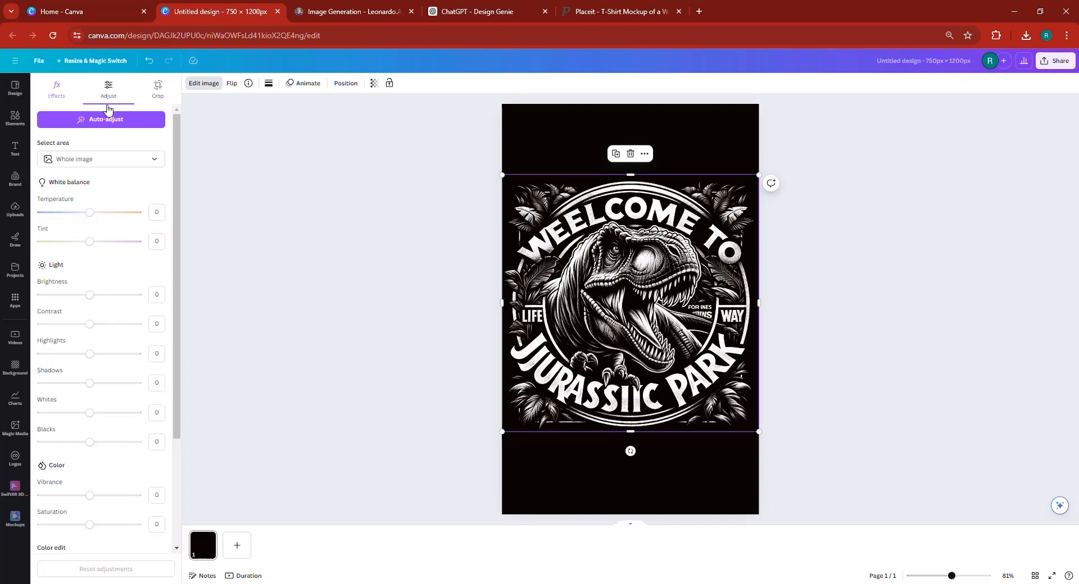
left_click(106, 119)
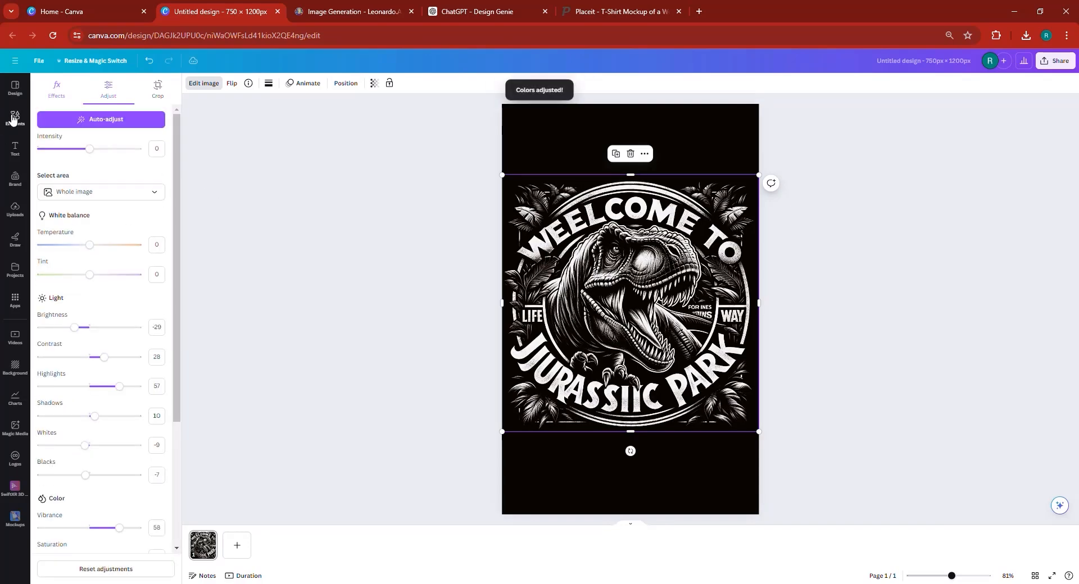
left_click(541, 147)
key("Delete")
left_click(672, 326)
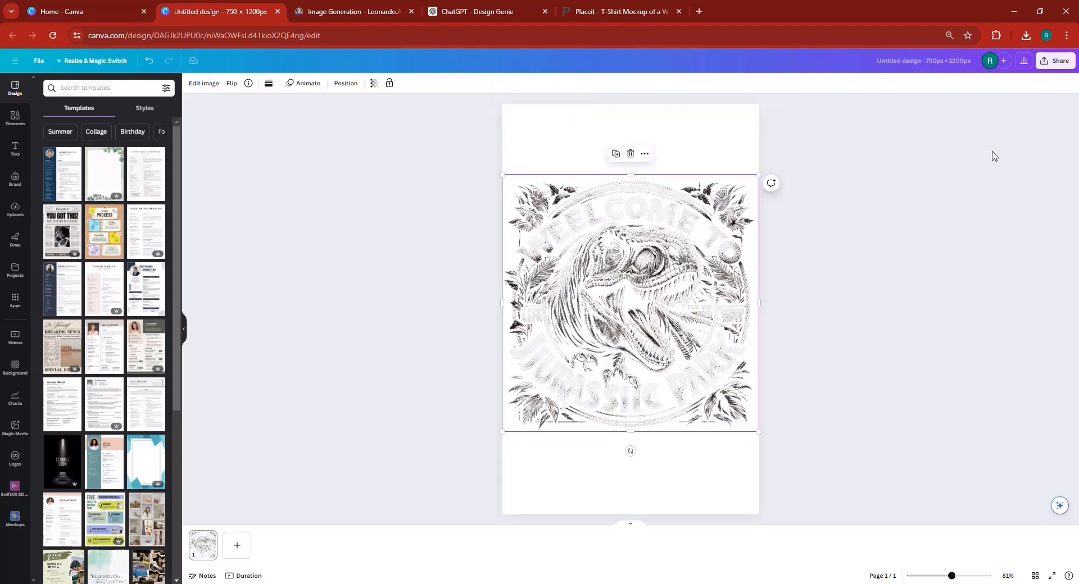
Download the design as a transparent-background PNG and return to the Placeit mockup.
left_click(1056, 61)
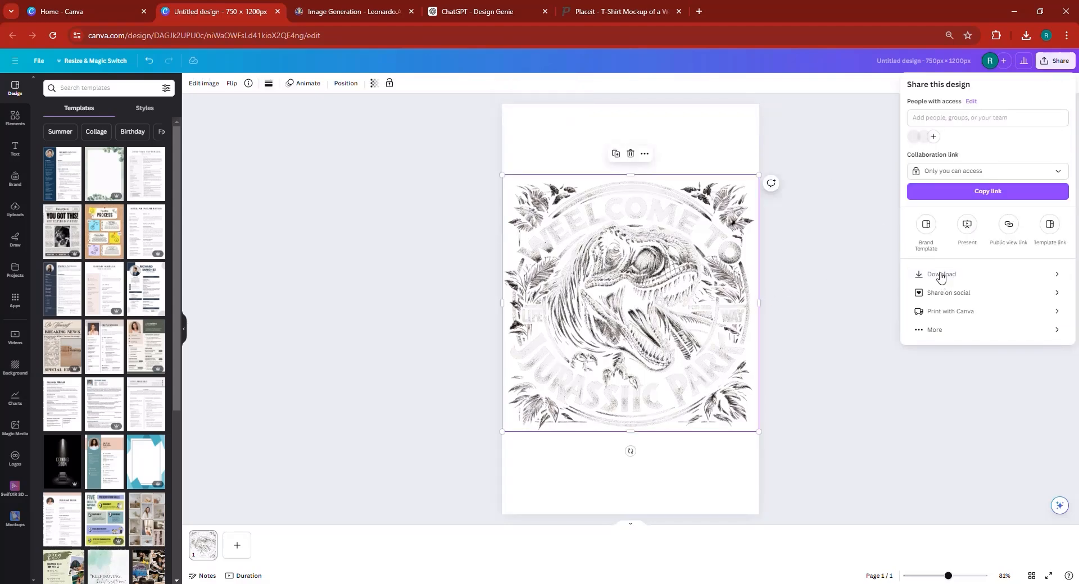
left_click(941, 275)
left_click(956, 176)
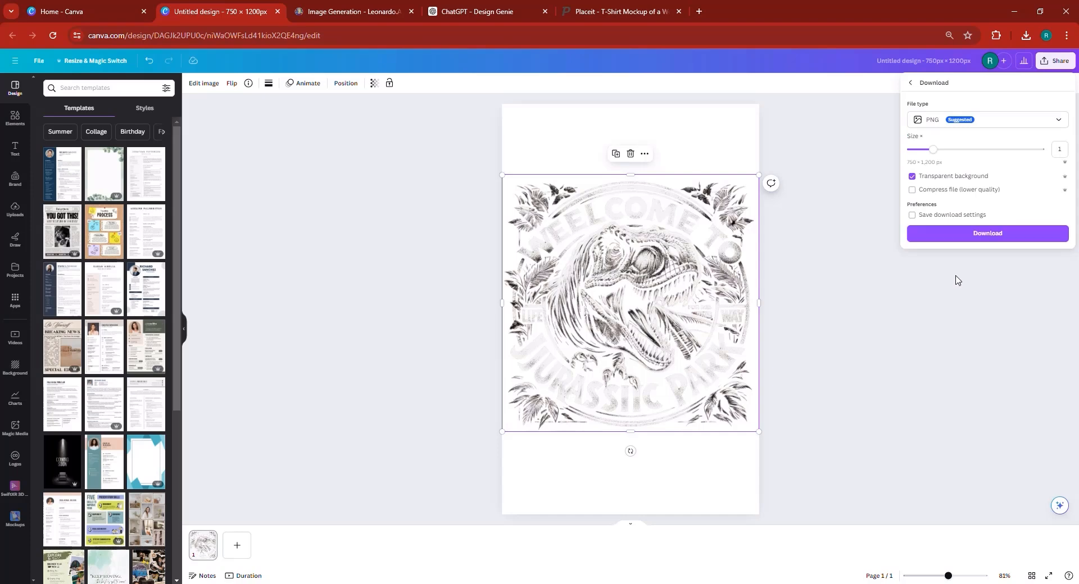
left_click(959, 233)
left_click(620, 13)
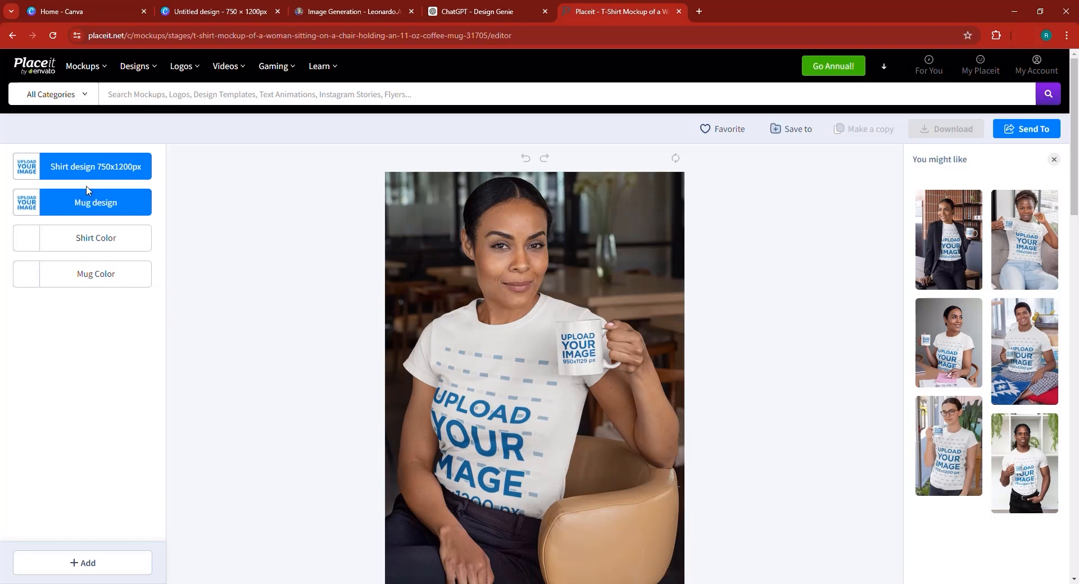
Upload the Untitled design (4) T-Rex file onto the mockup shirt and apply it with Crop.
left_click(92, 169)
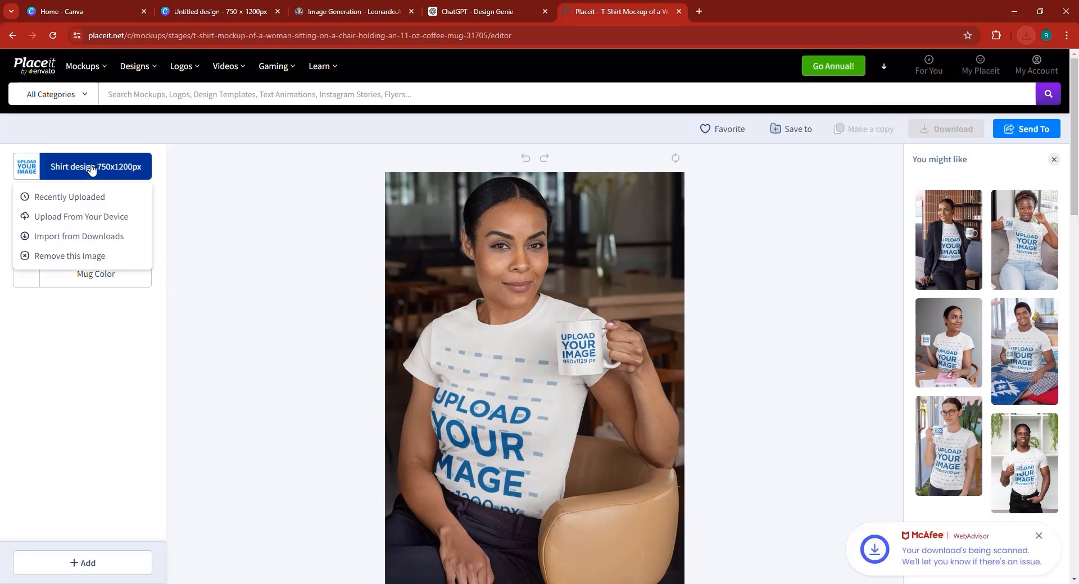
left_click(90, 217)
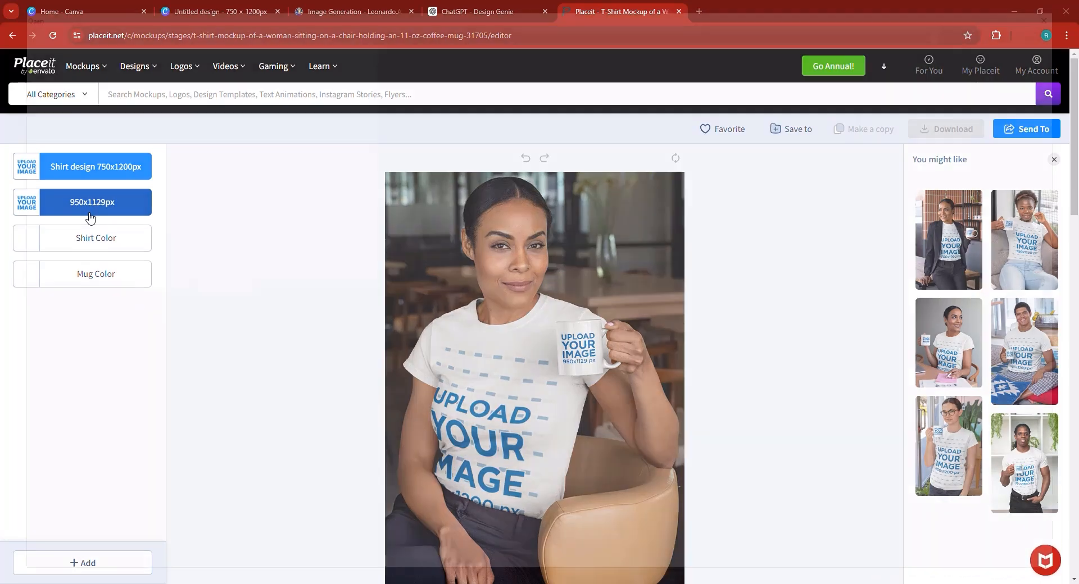
left_click(90, 217)
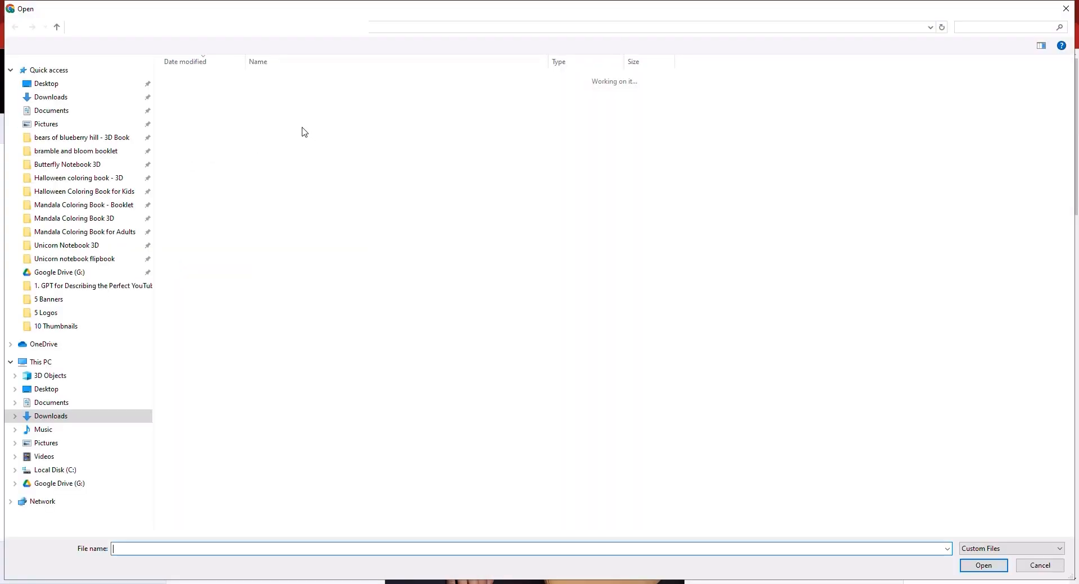
double_click(253, 95)
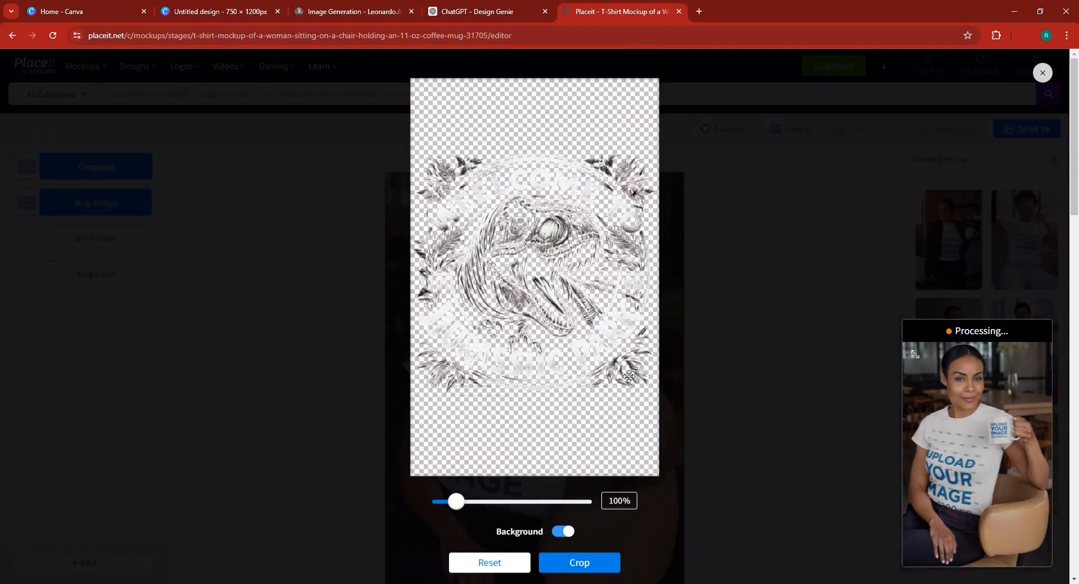
left_click(589, 565)
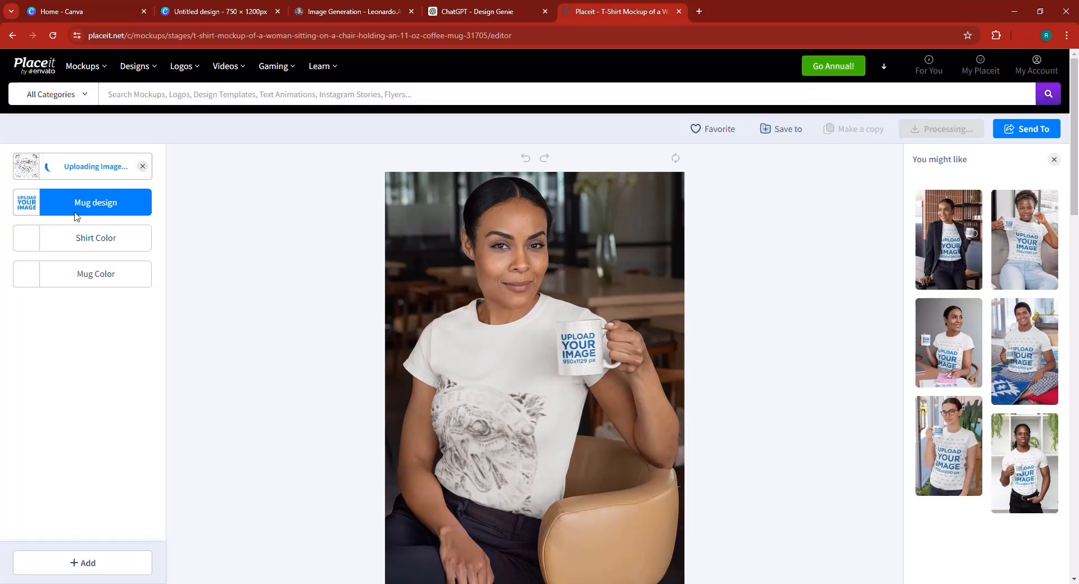
left_click(31, 242)
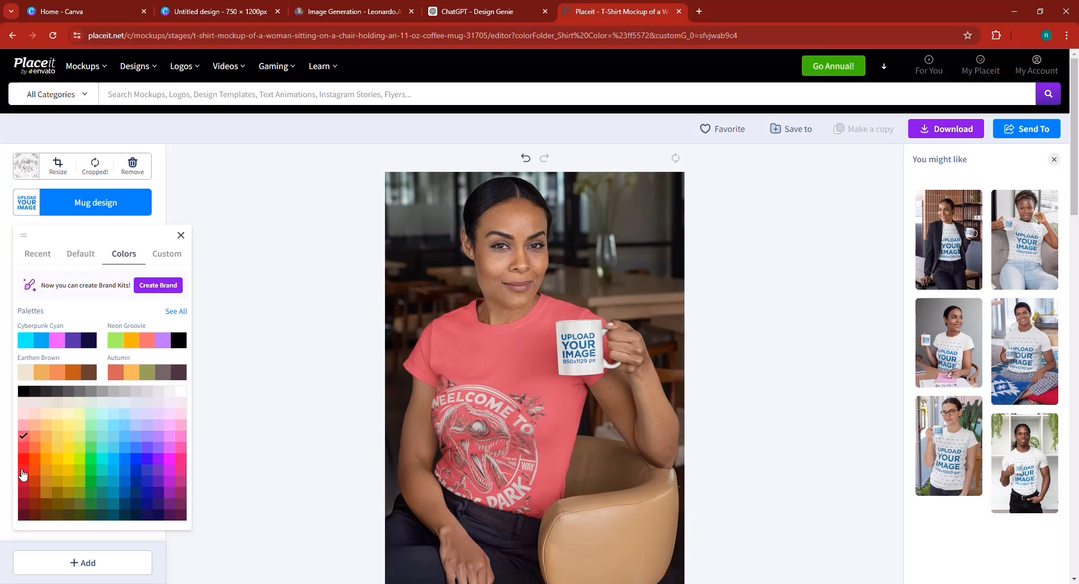
Try black, cyan and red shirt colours, then settle on the dark maroon swatch.
left_click(22, 393)
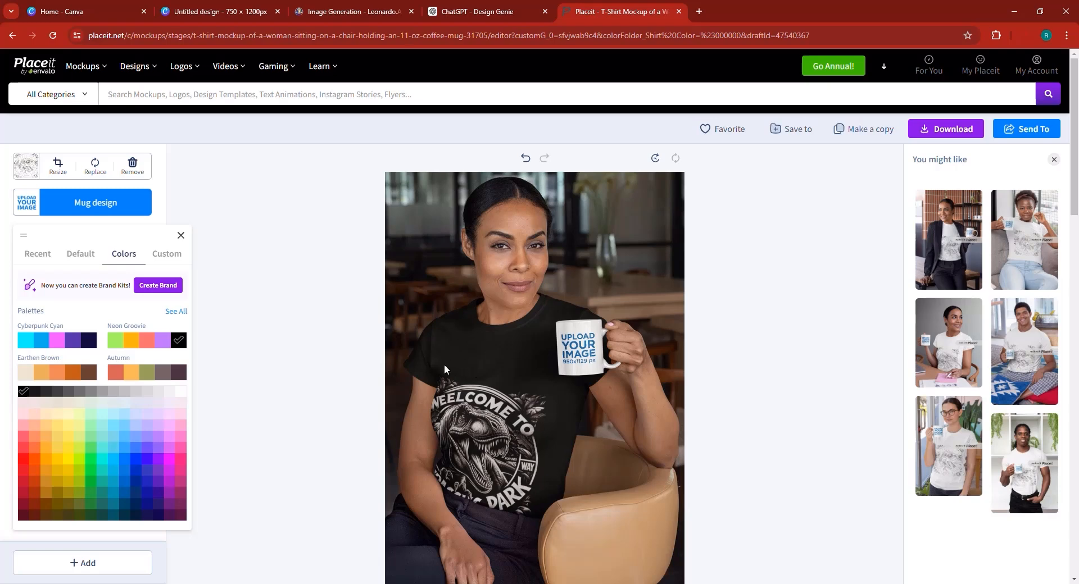
scroll(464, 404, "down", 1)
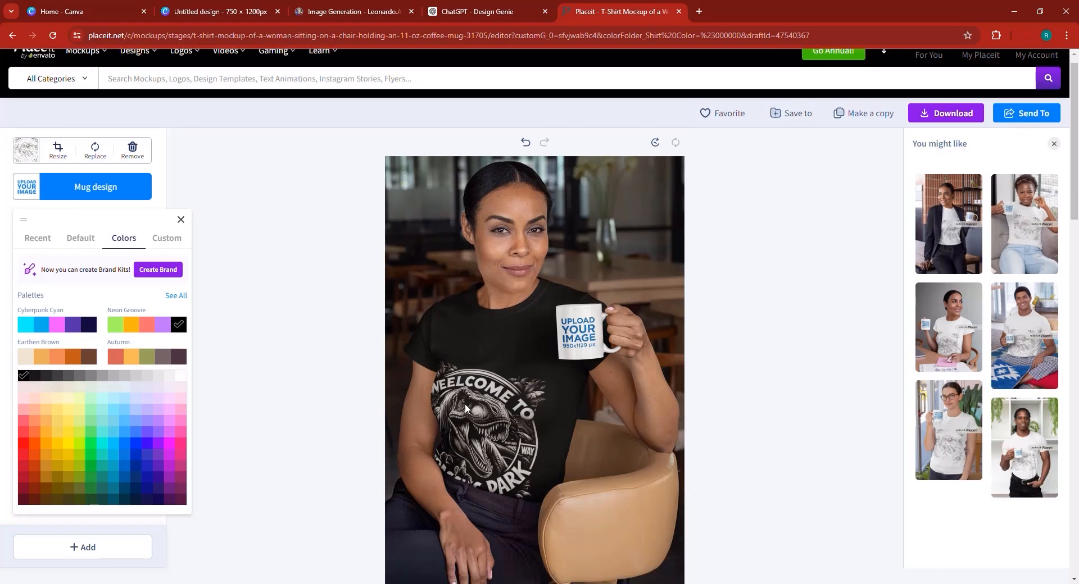
left_click(24, 287)
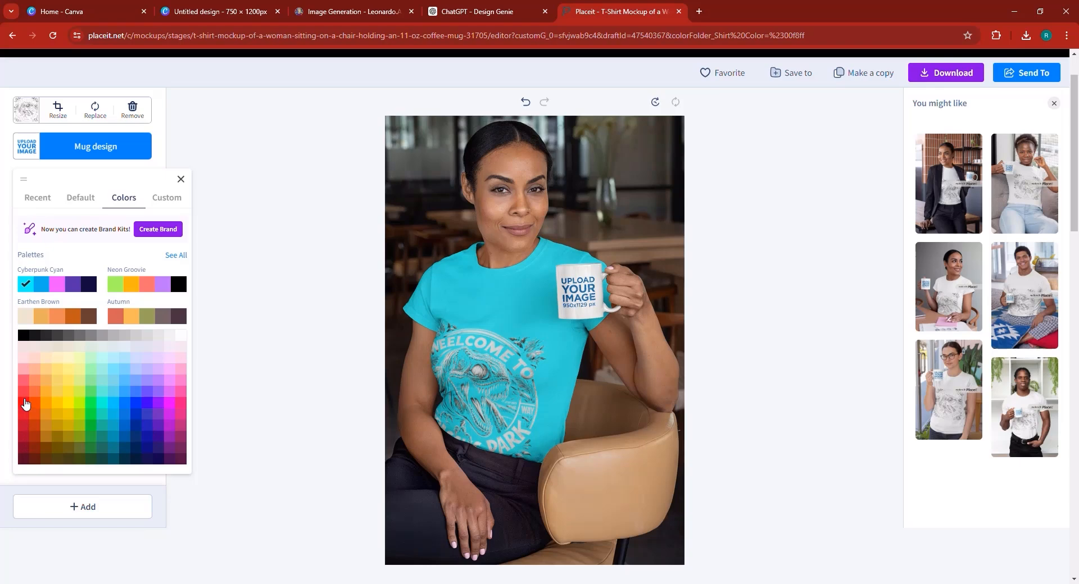
left_click(24, 392)
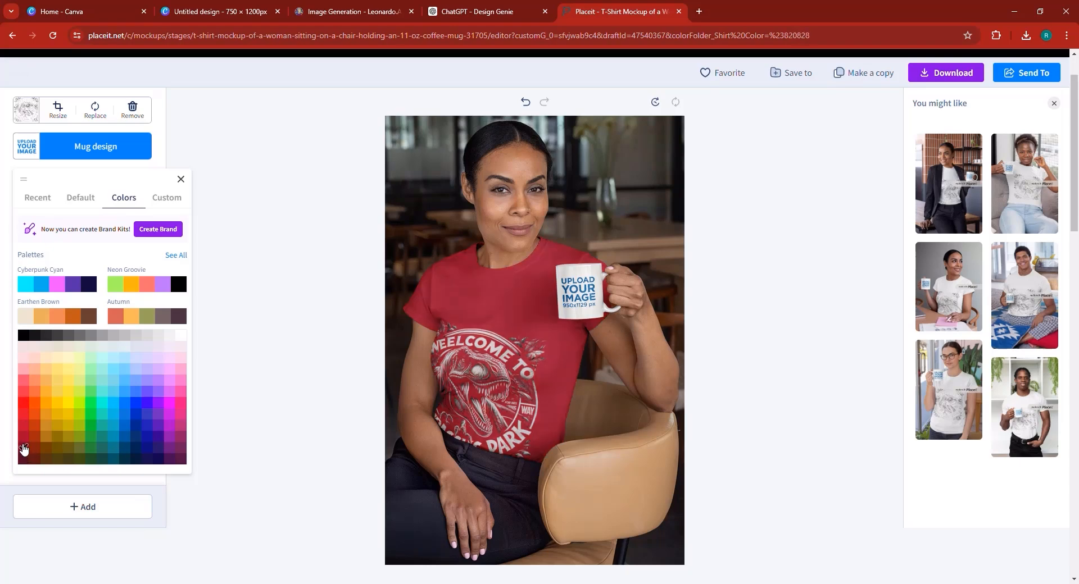
left_click(24, 446)
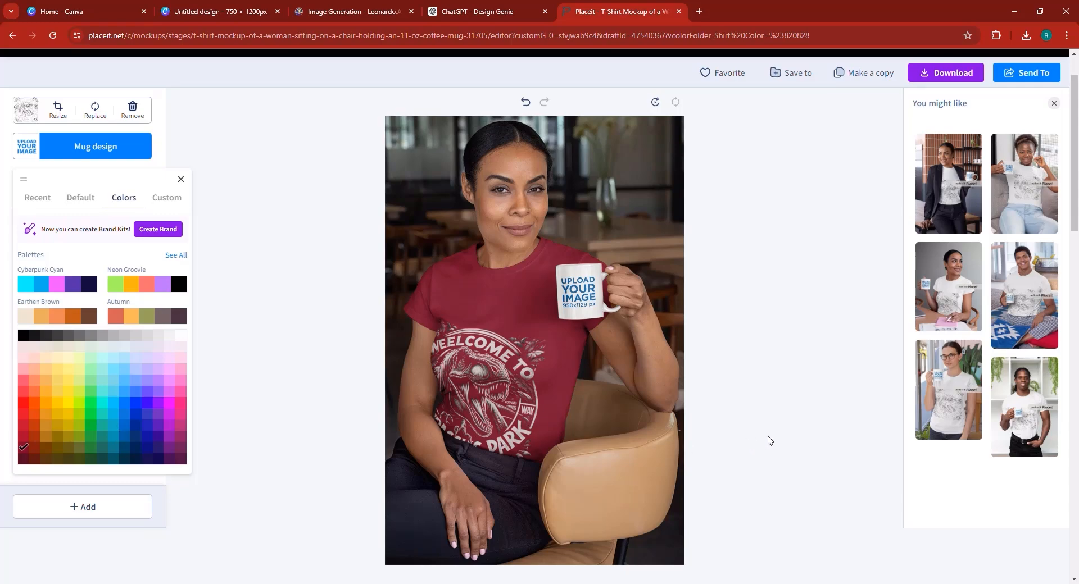
left_click(765, 414)
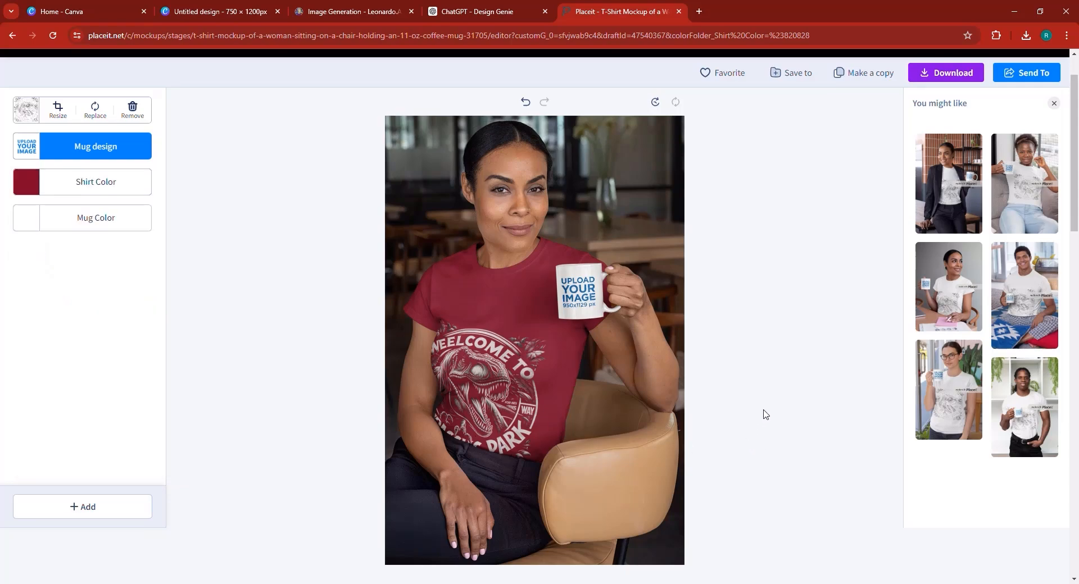
left_click(468, 8)
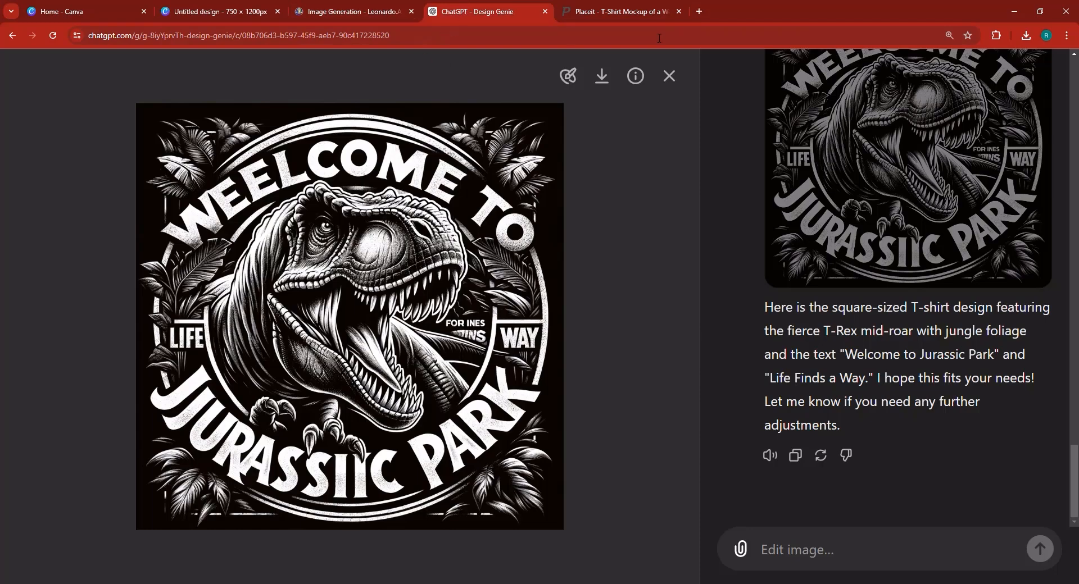
Ask Design Genie to 'Generate a design about Dracula the lord of vampires'.
left_click(668, 77)
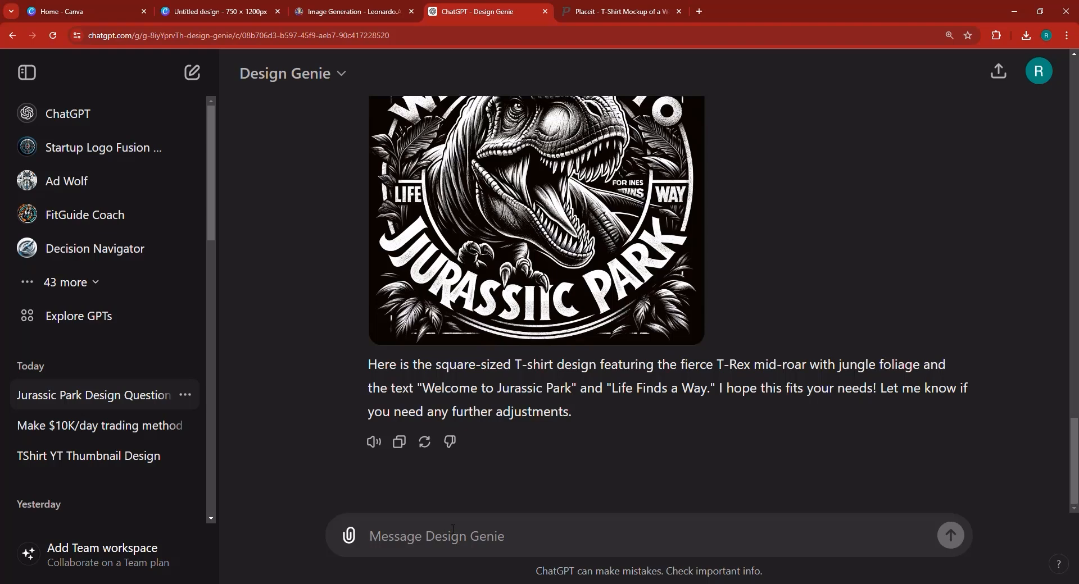
type("GENERATE A")
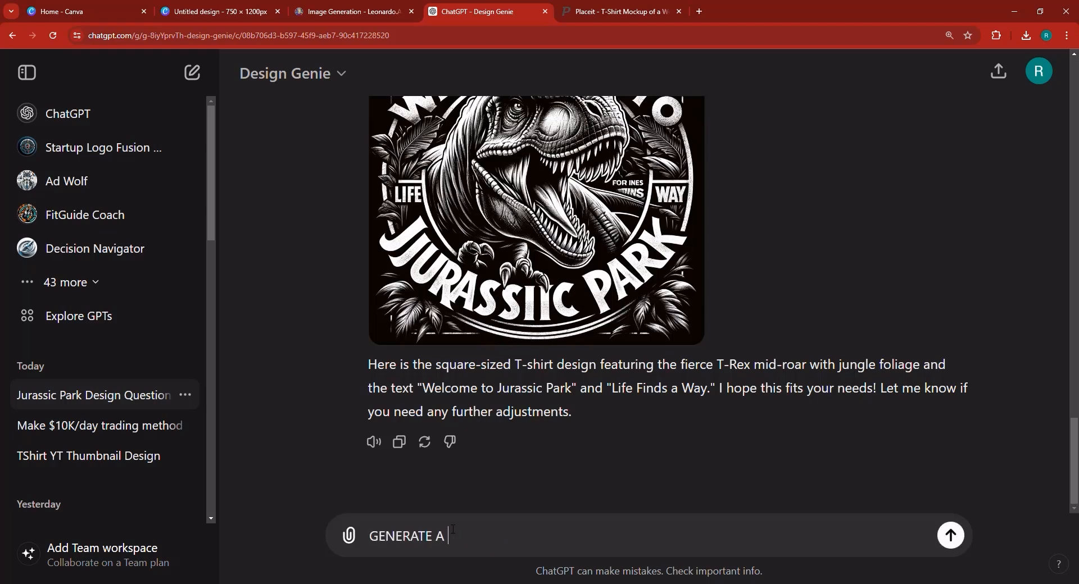
type(" DESIGN ABOUT ")
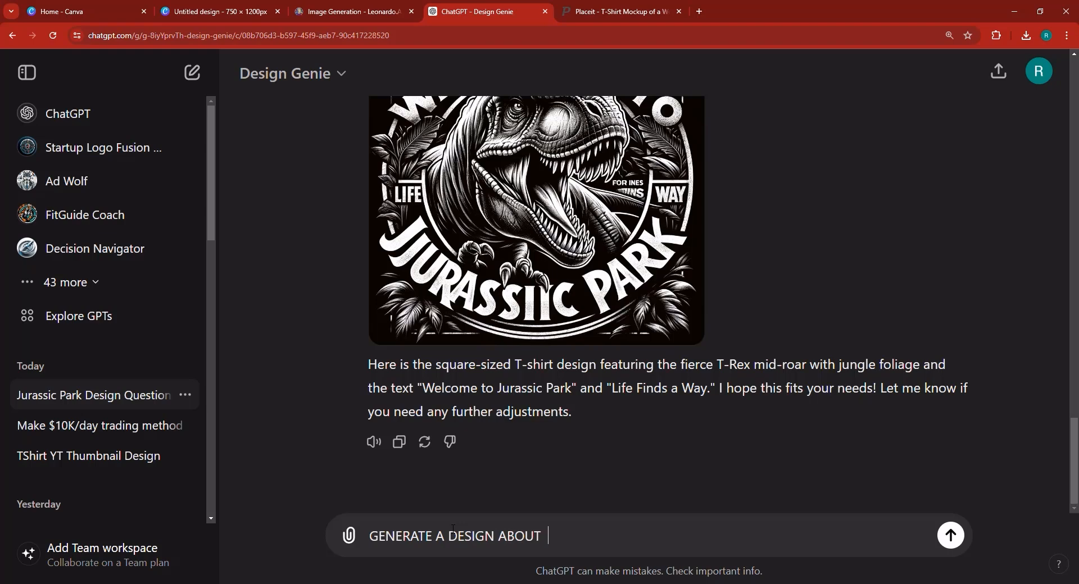
type("dracula the lord of v")
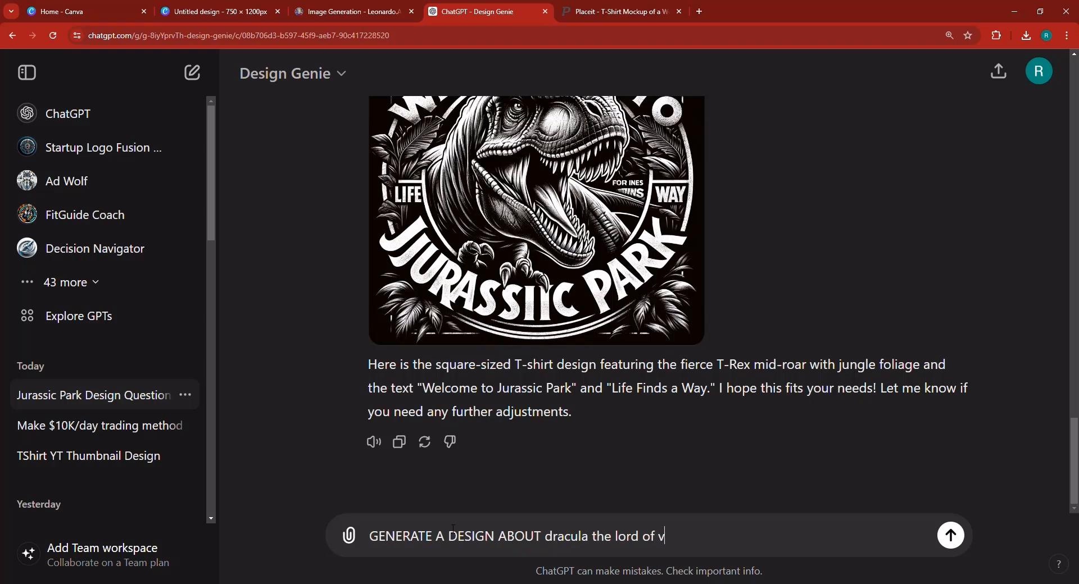
type("ampires;")
key("Return")
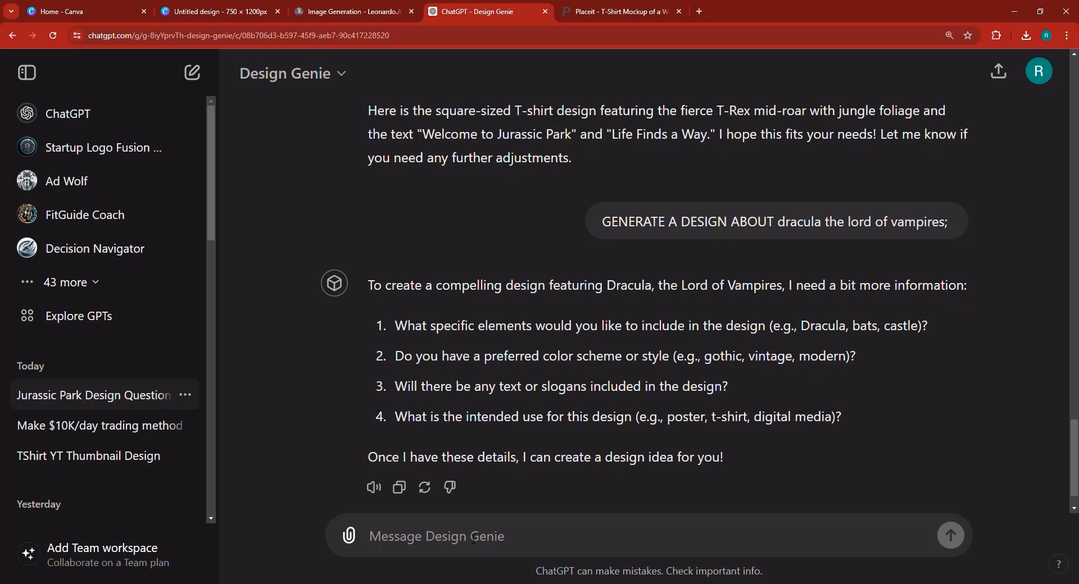
Answer its questions: Dracula close-up face, Gothic style, yes with 'Dracula' text, for a T-shirt.
type("1. dRA")
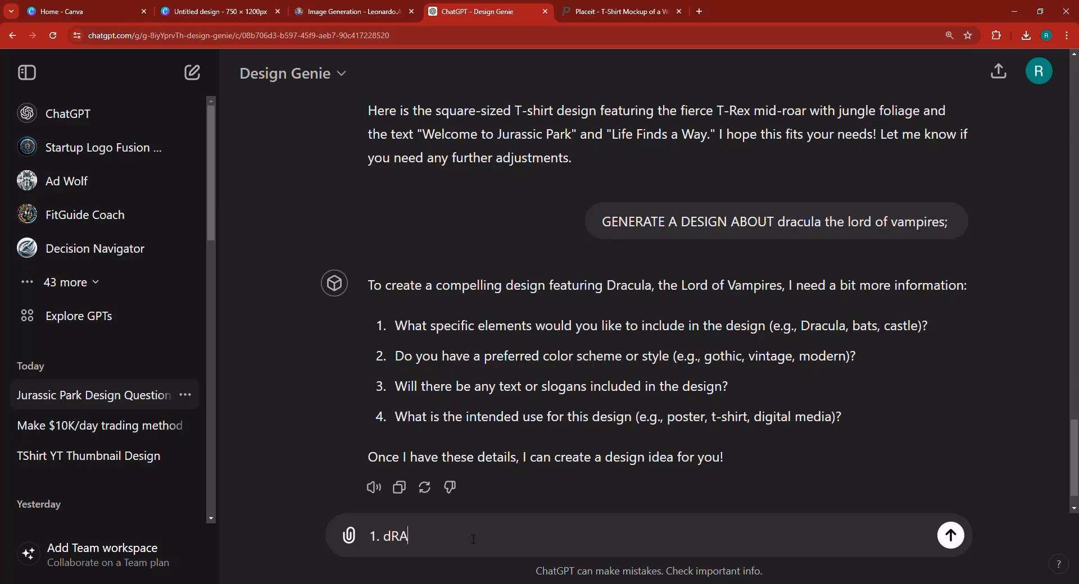
key("BackSpace")
key("BackSpace")
key("BackSpace")
type("Dracula Closeup Face")
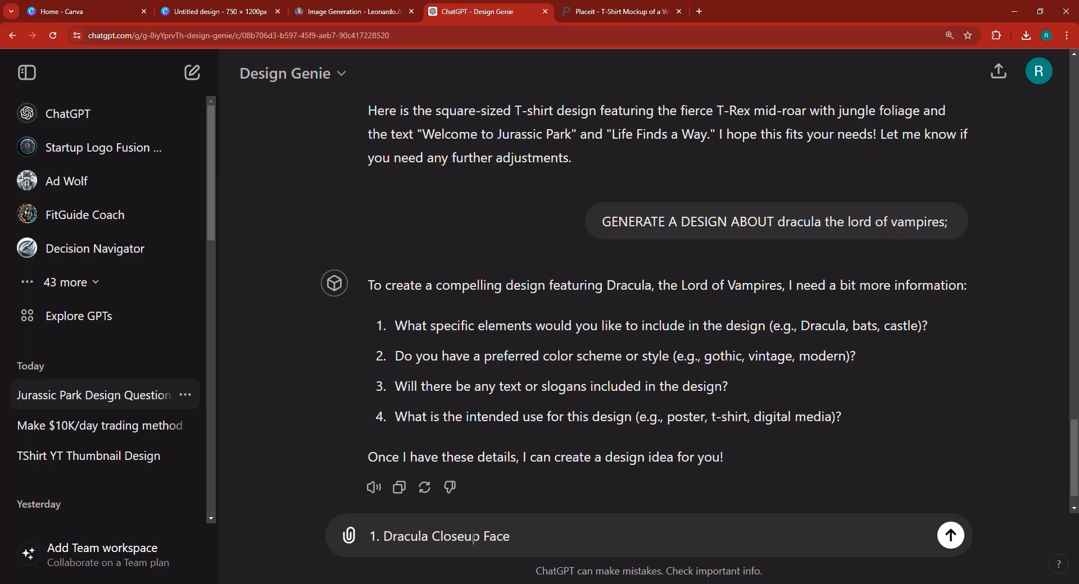
type(" 2.G")
key("BackSpace")
type("Gothic")
type("3. Yes, Dracula")
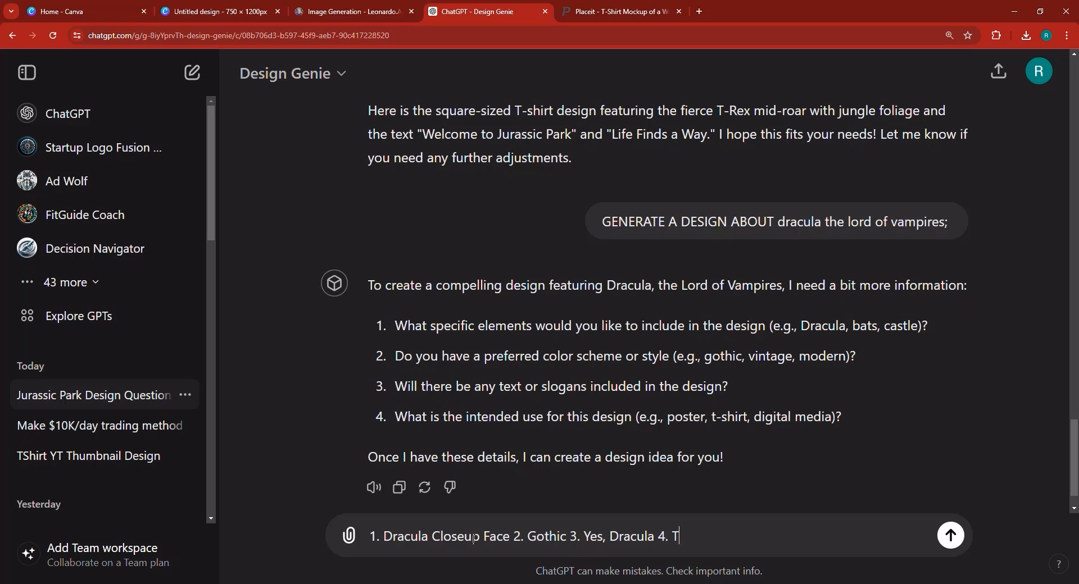
type("4. T-Shirt")
key("Return")
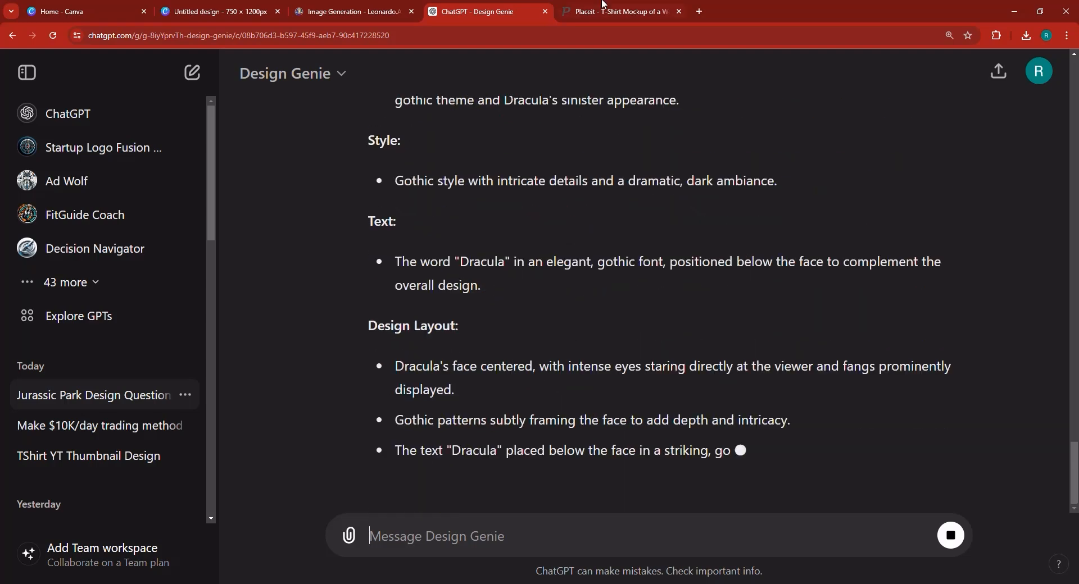
left_click(602, 8)
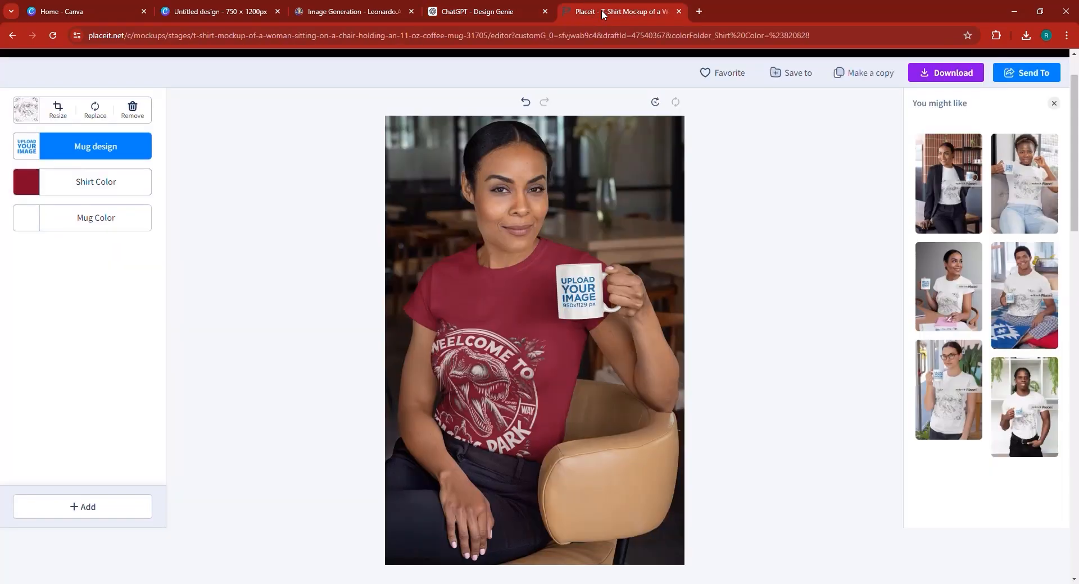
left_click(506, 7)
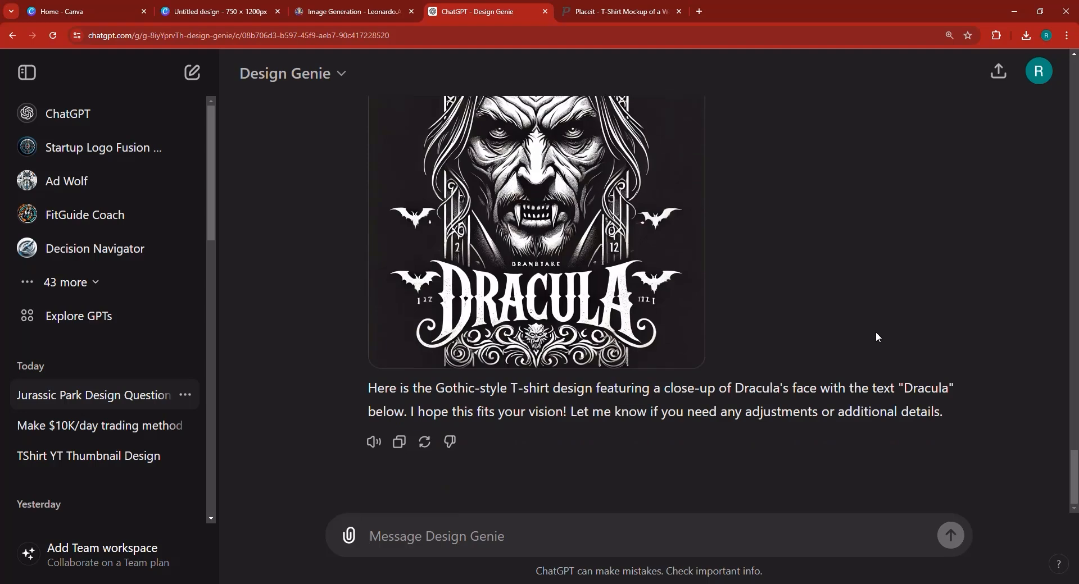
Send feedback that the design lacks colours, isn't unique, and needs some realism.
scroll(880, 337, "up", 2)
scroll(880, 332, "down", 2)
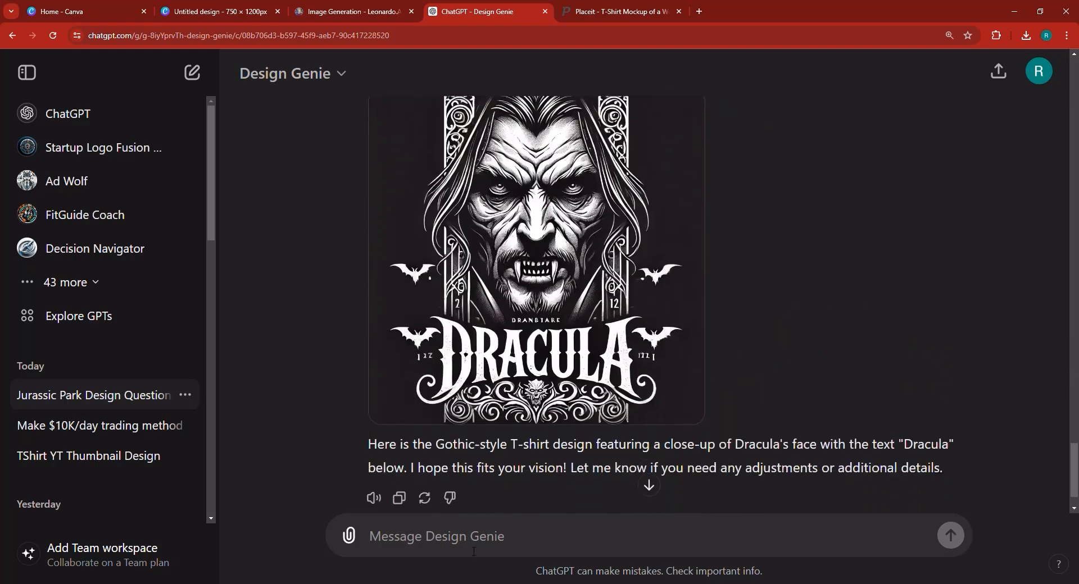
type("I")
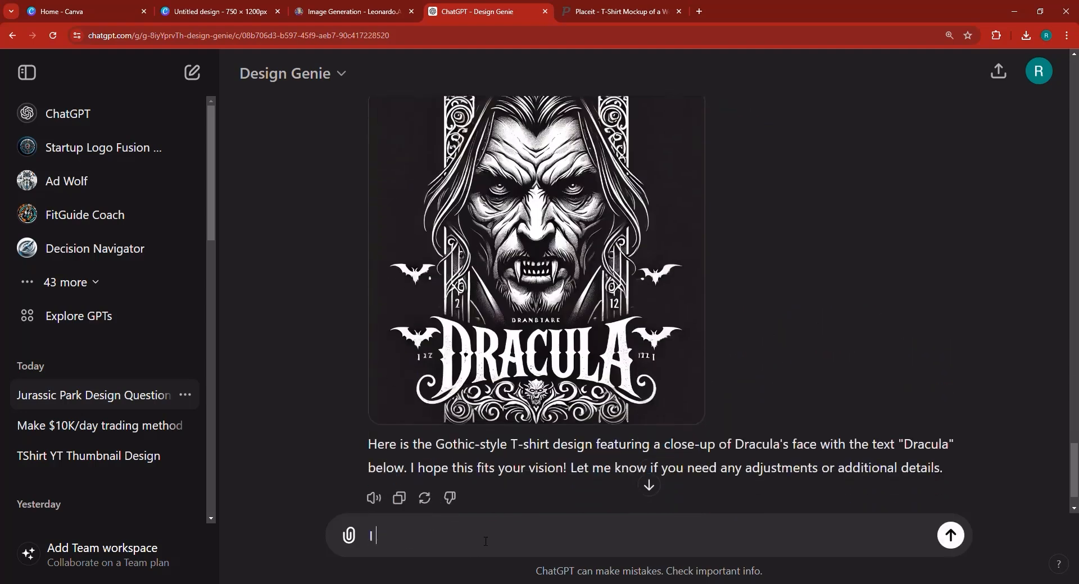
type(" don't like it, it d")
key("BackSpace")
type("it doesn't have colors, and it's")
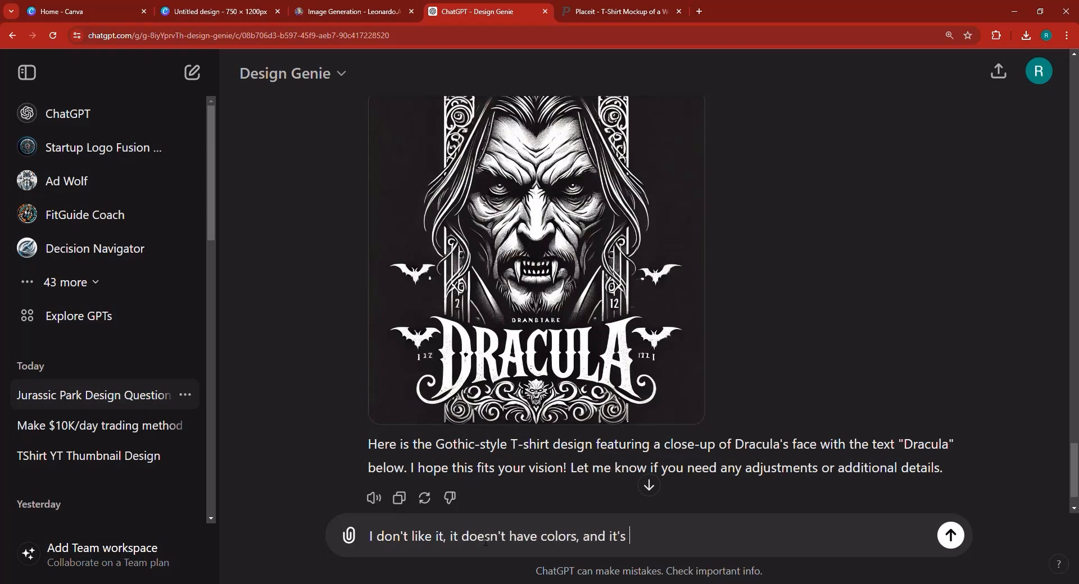
type(" not ujnq")
key("BackSpace")
key("BackSpace")
key("BackSpace")
key("BackSpace")
type("nique, and i")
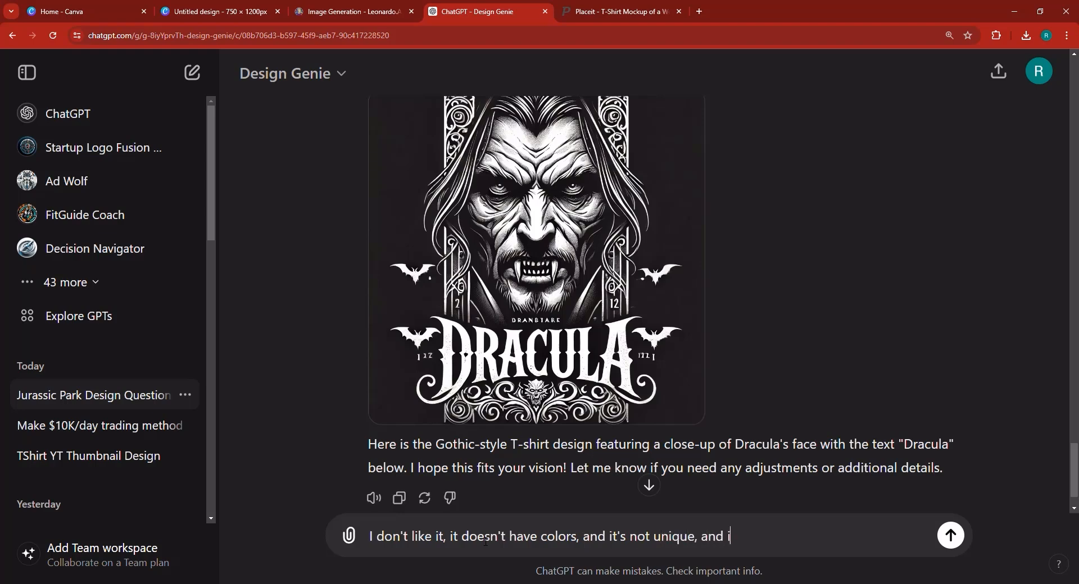
type("t must have some reami")
key("BackSpace")
key("BackSpace")
key("BackSpace")
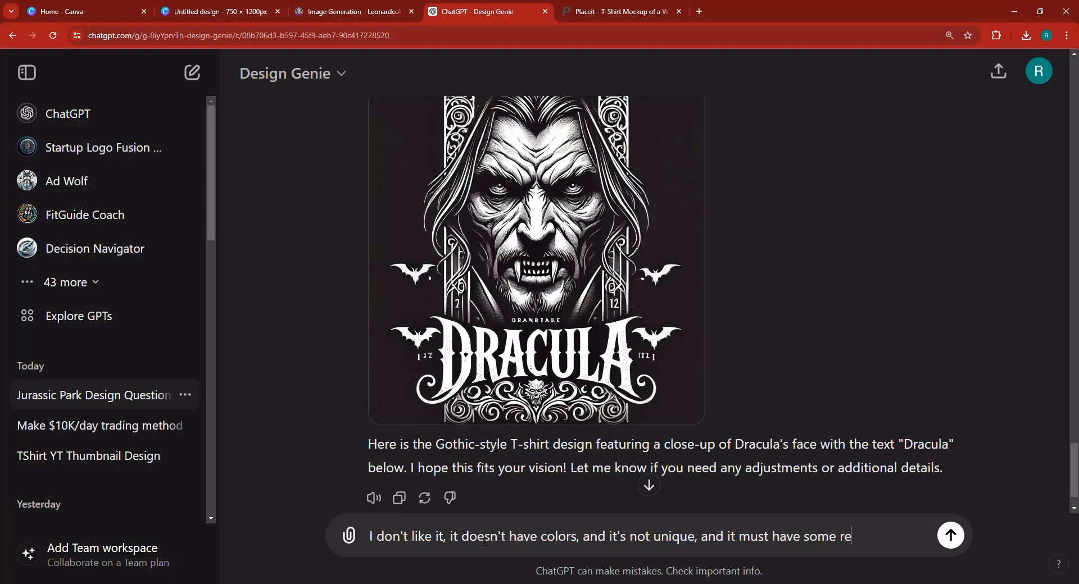
type("alism.")
key("Return")
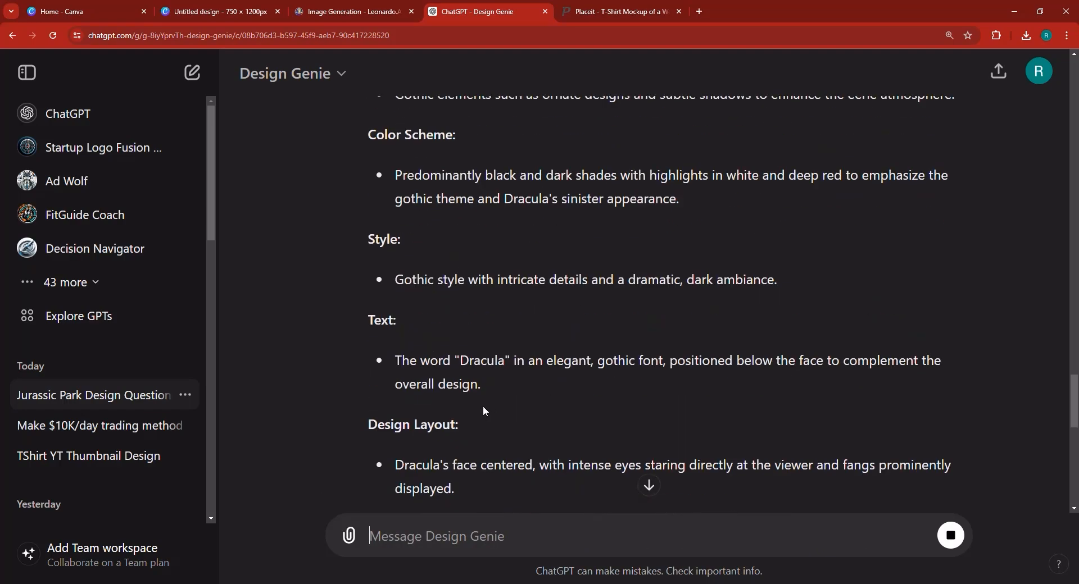
Copy the earlier design description from Main Elements through Design Layout.
scroll(486, 411, "up", 5)
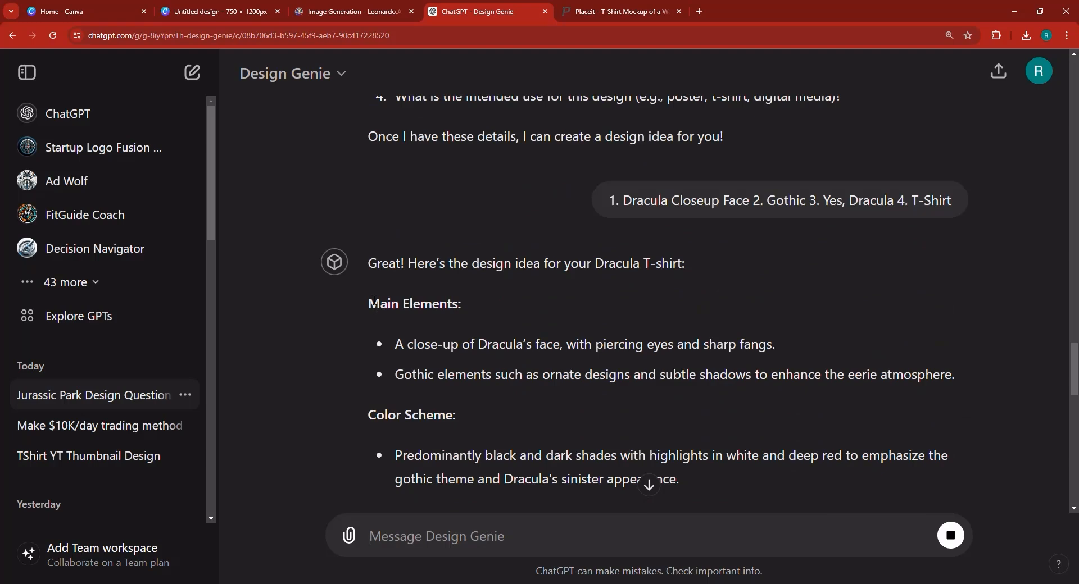
left_click_drag(374, 301, 785, 269)
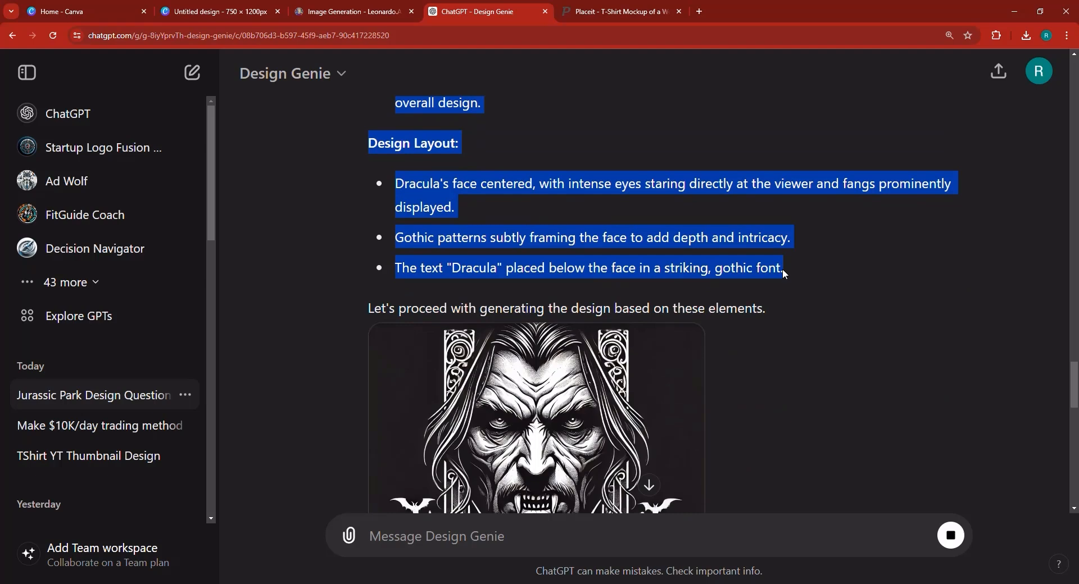
right_click(782, 269)
left_click(783, 276)
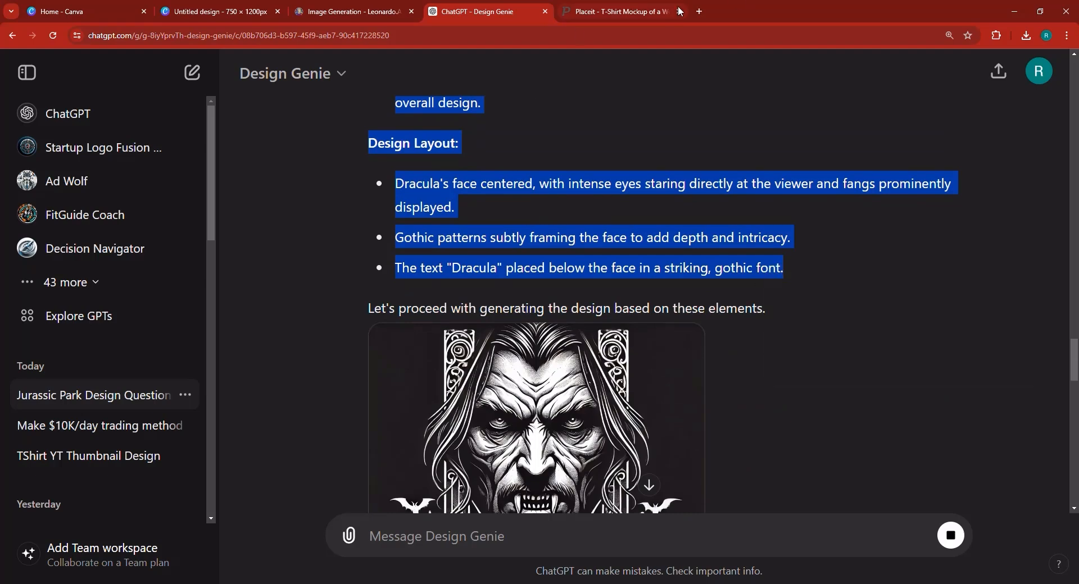
Set Leonardo.Ai's image dimensions to a 2:3 portrait aspect ratio.
left_click(356, 8)
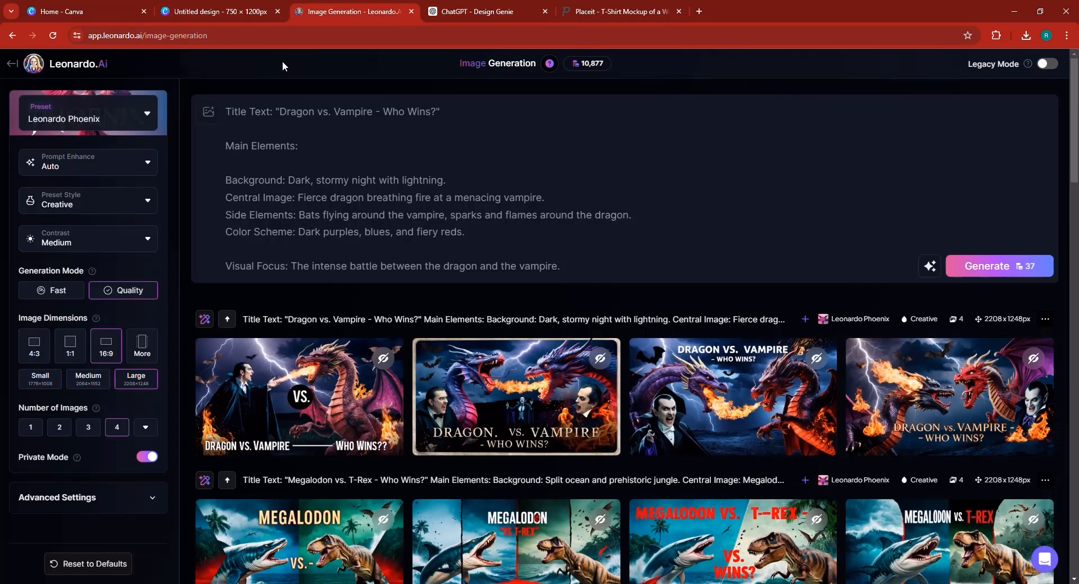
left_click(143, 355)
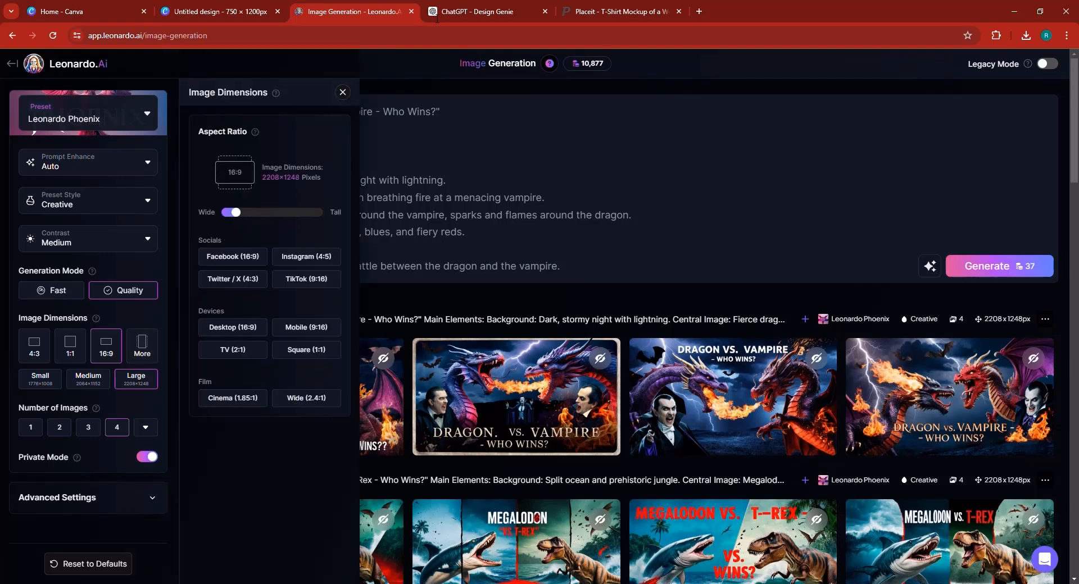
left_click(273, 212)
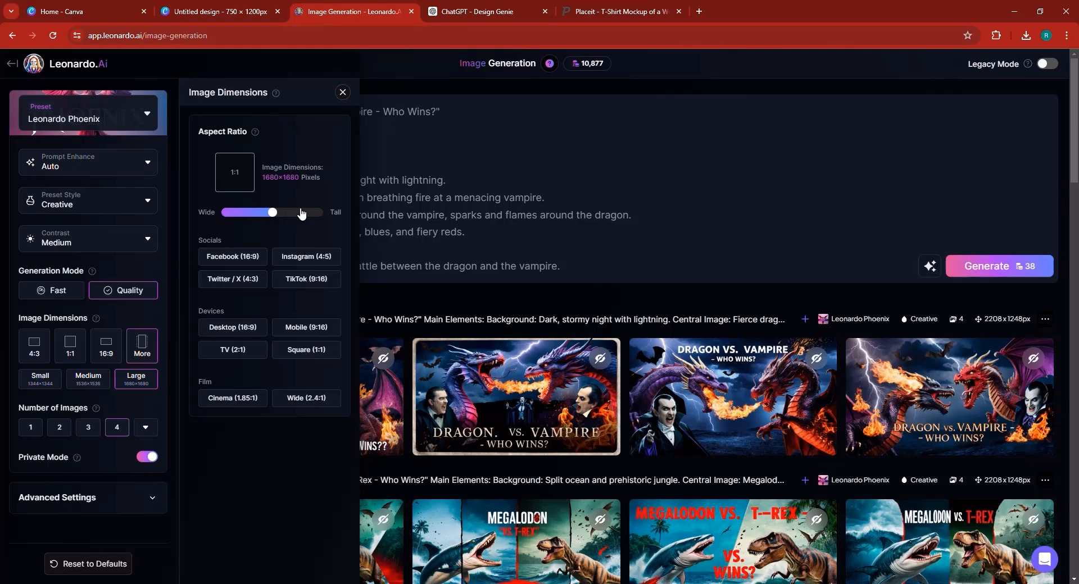
key("Right")
key("Right")
key("Right")
key("Right")
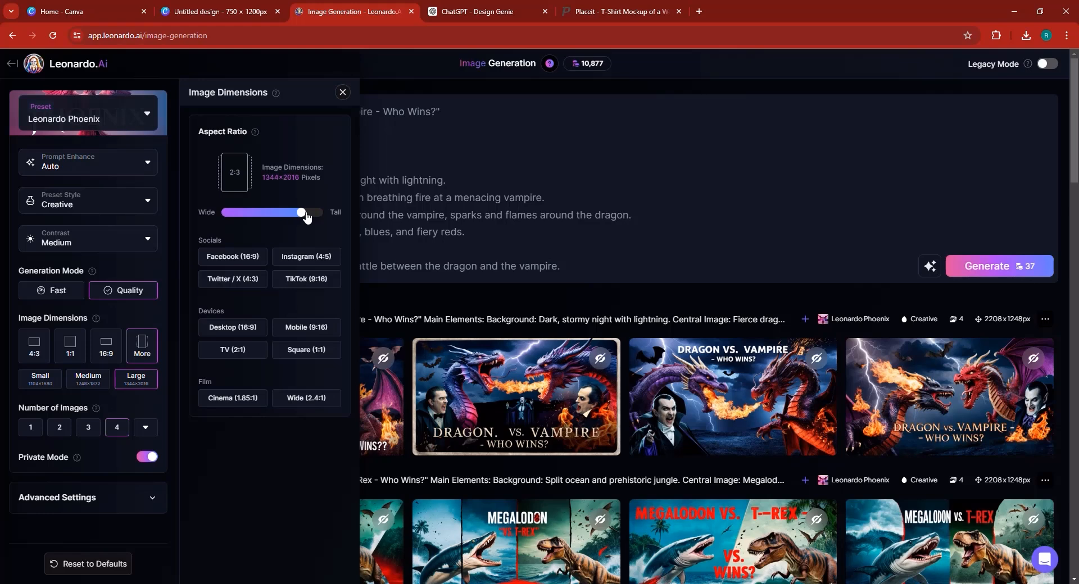
key("Right")
left_click(302, 214)
Replace the Dragon vs. Vampire prompt with the pasted Dracula description and generate images.
left_click(396, 134)
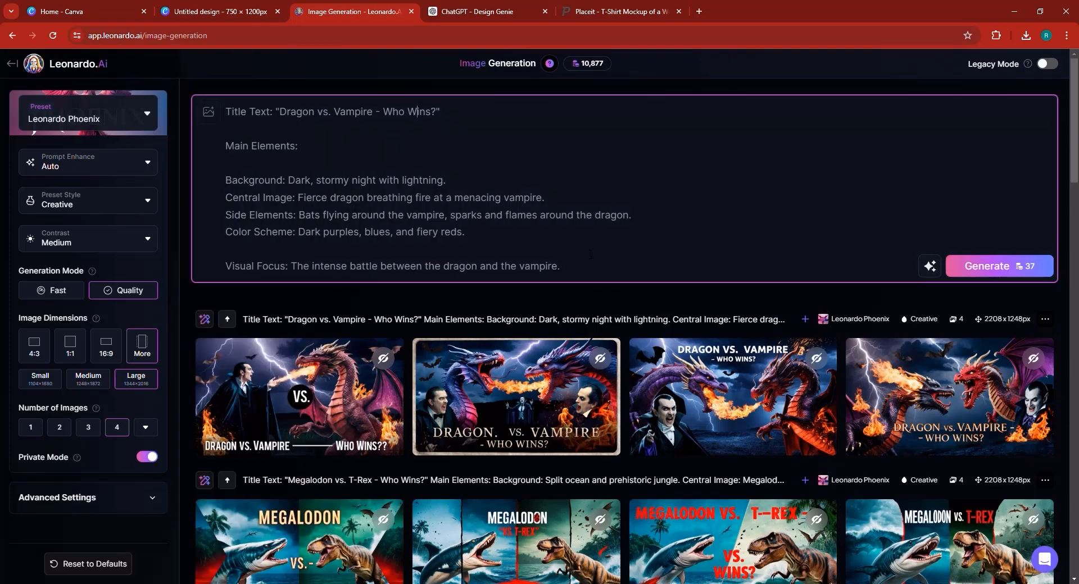
left_click_drag(563, 268, 61, 4)
key("BackSpace")
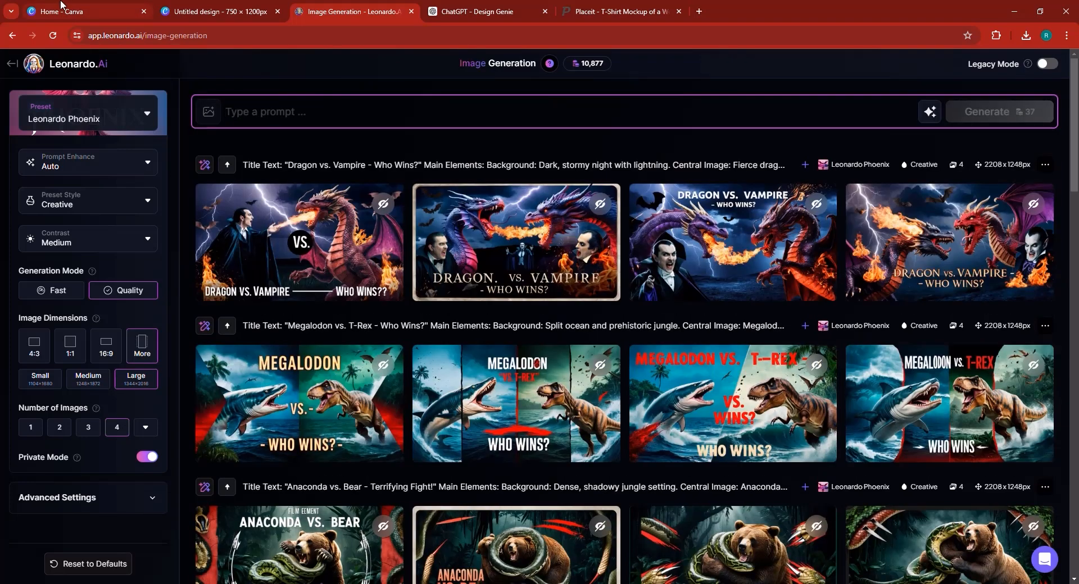
key("ctrl+v")
left_click(993, 415)
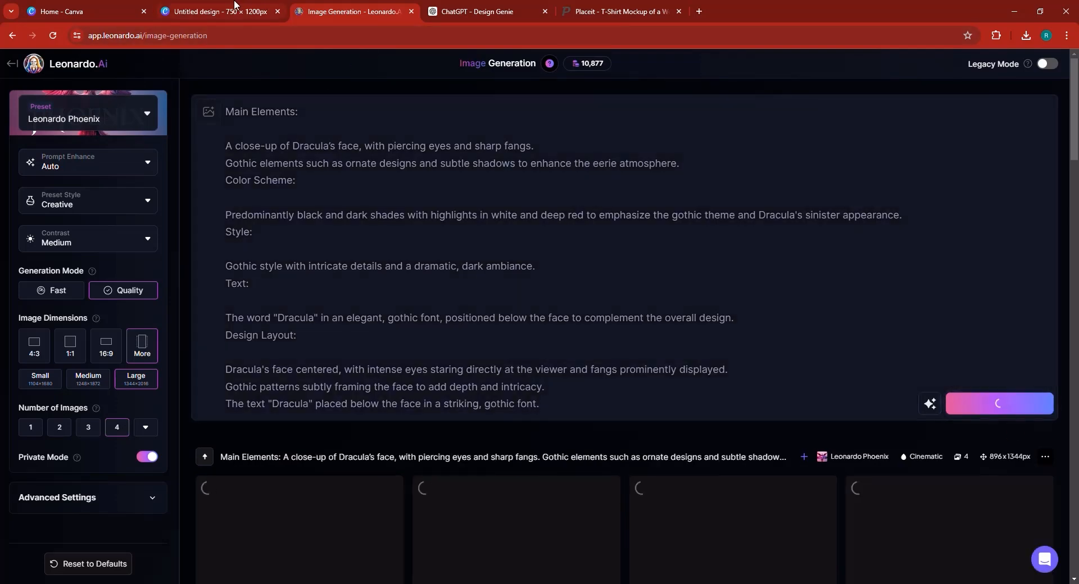
Ask Design Genie for 'PLEASE ONLY THE DESIGN PART, not the mockup'.
left_click(472, 11)
scroll(512, 368, "down", 20)
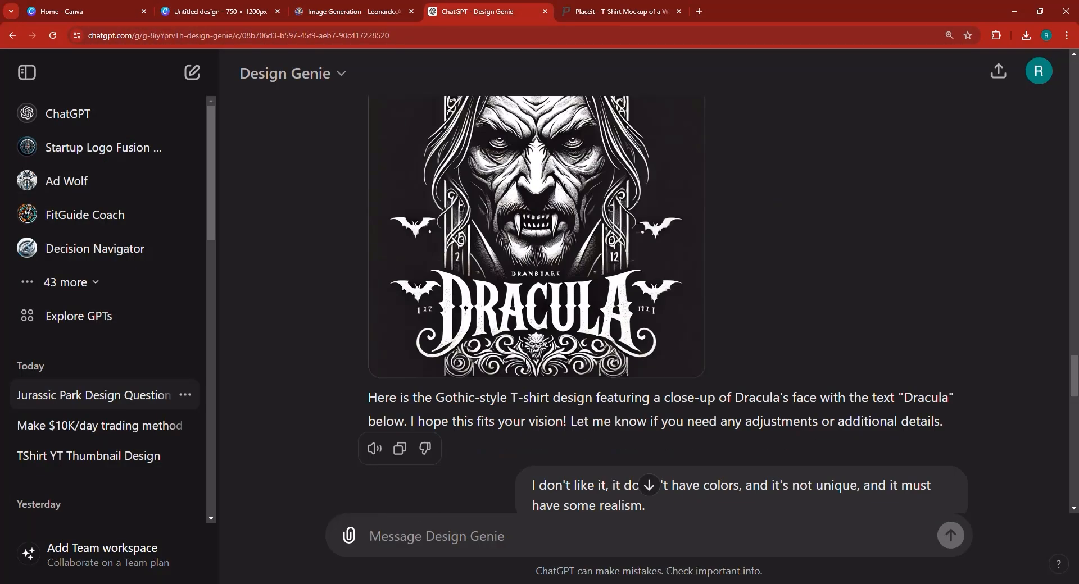
scroll(831, 361, "up", 2)
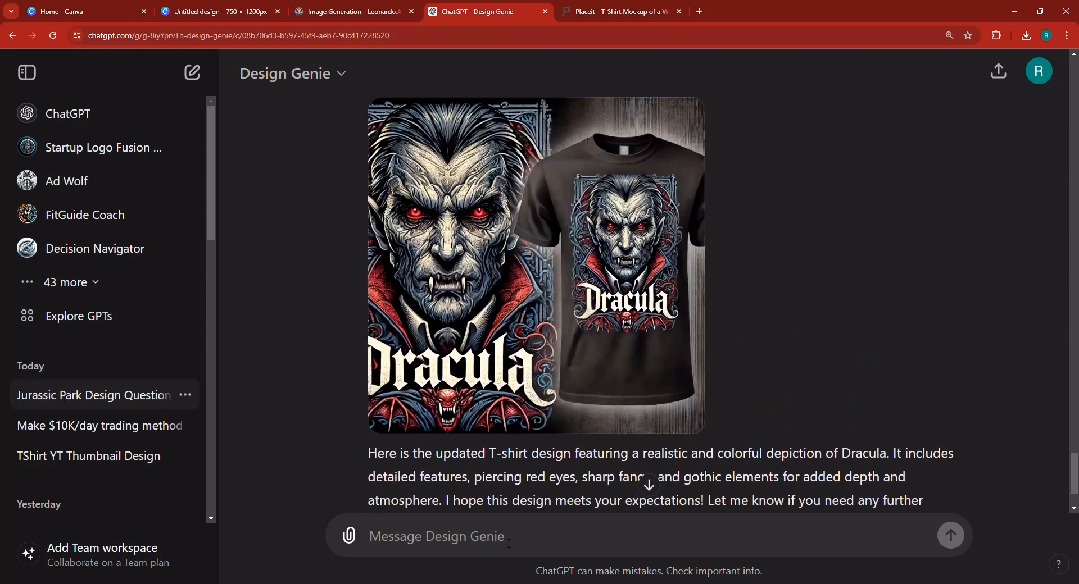
type("PLEASE ONLY")
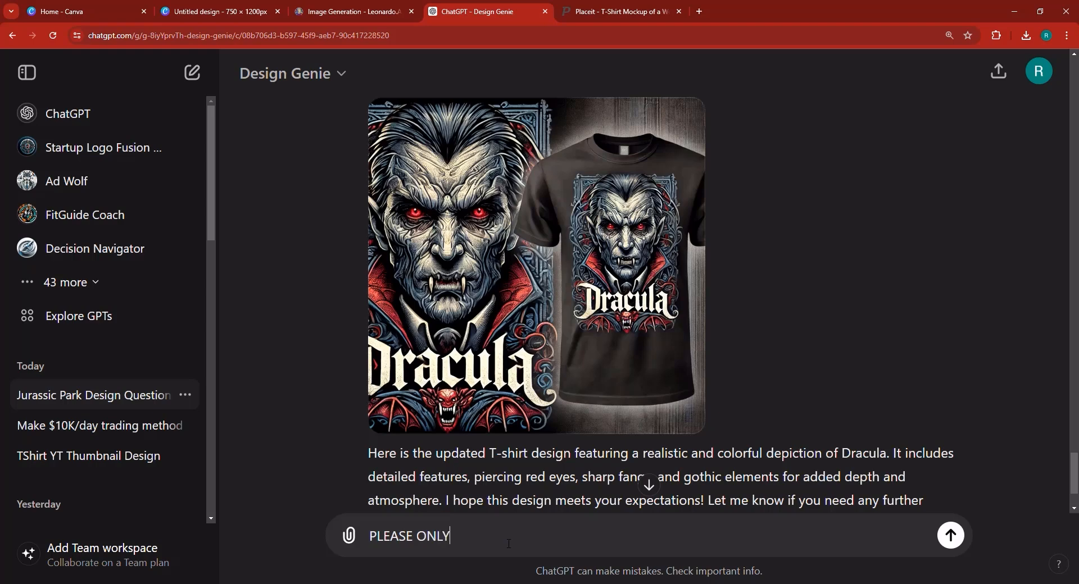
type(" THE DESIGN PART")
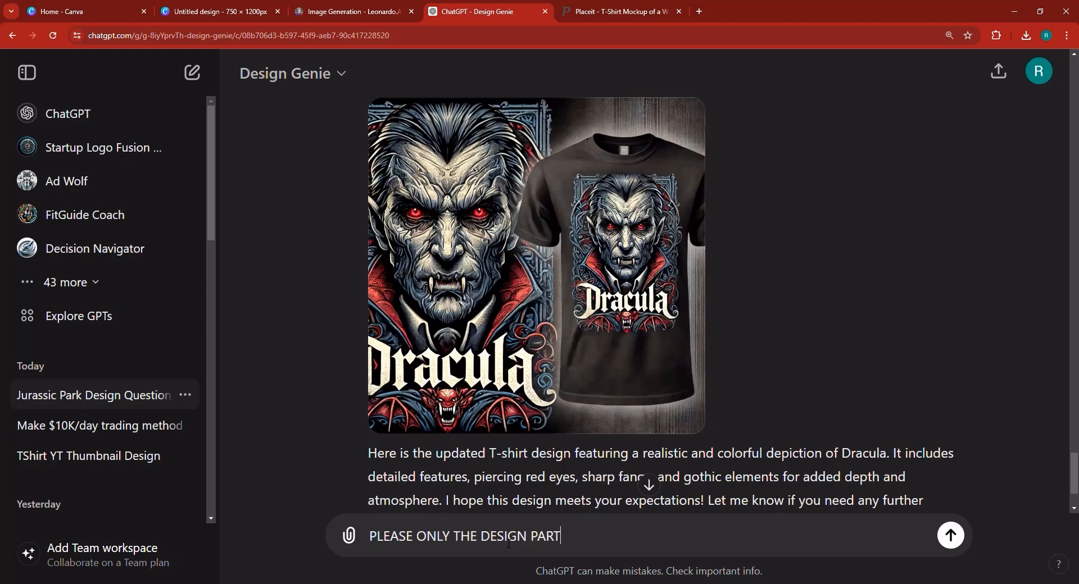
type(", no")
key("BackSpace")
type("not the mockup")
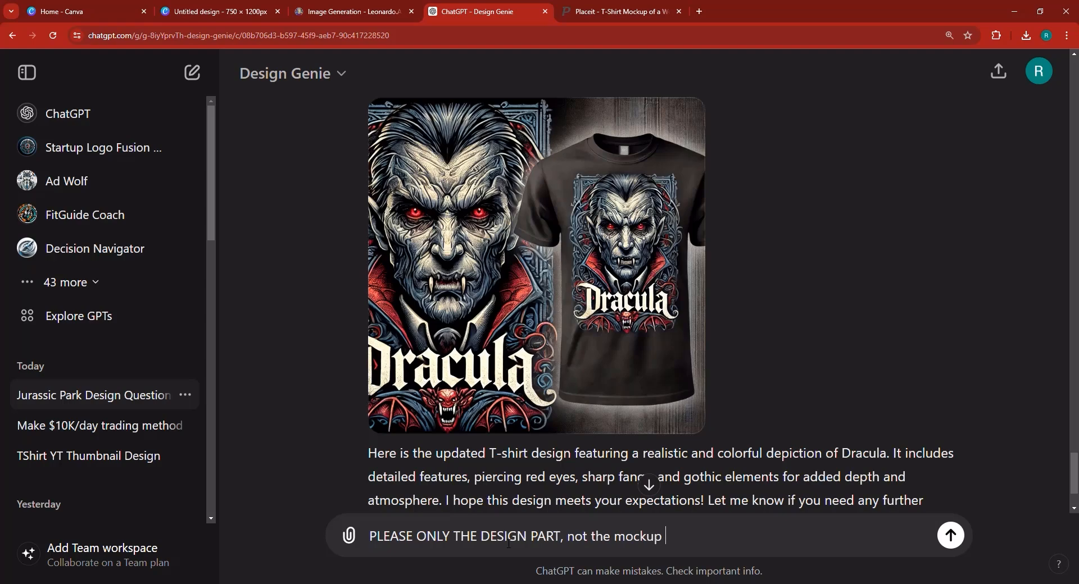
key("Return")
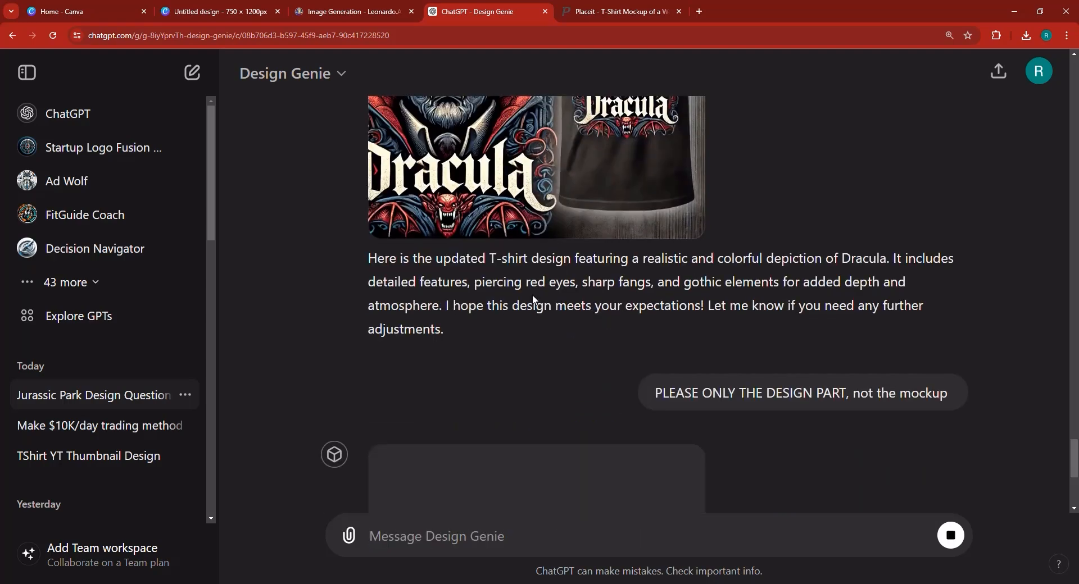
Open the new standalone Dracula image full size and copy it.
scroll(536, 300, "up", 8)
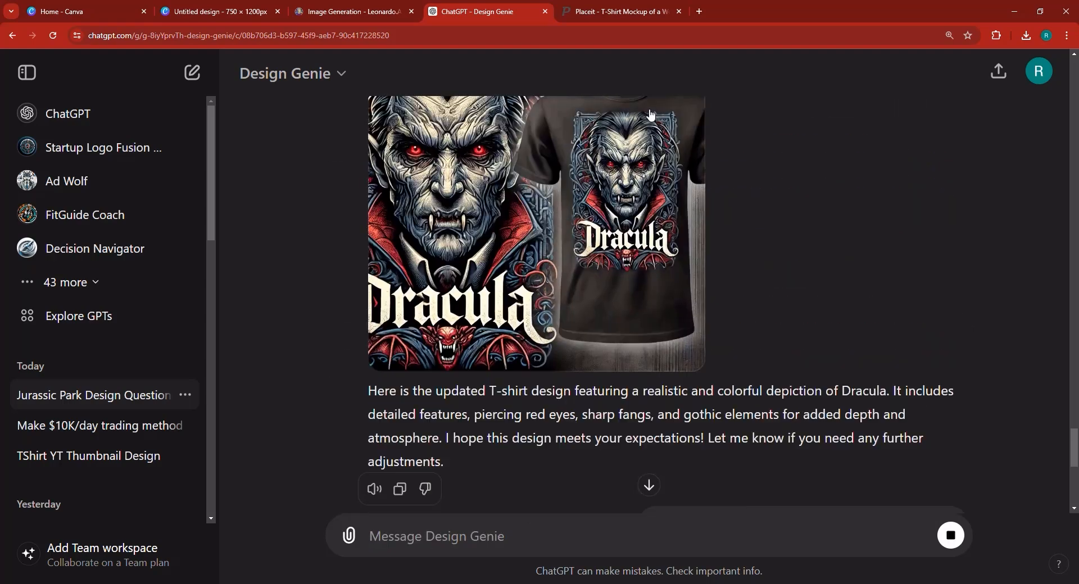
scroll(642, 234, "up", 2)
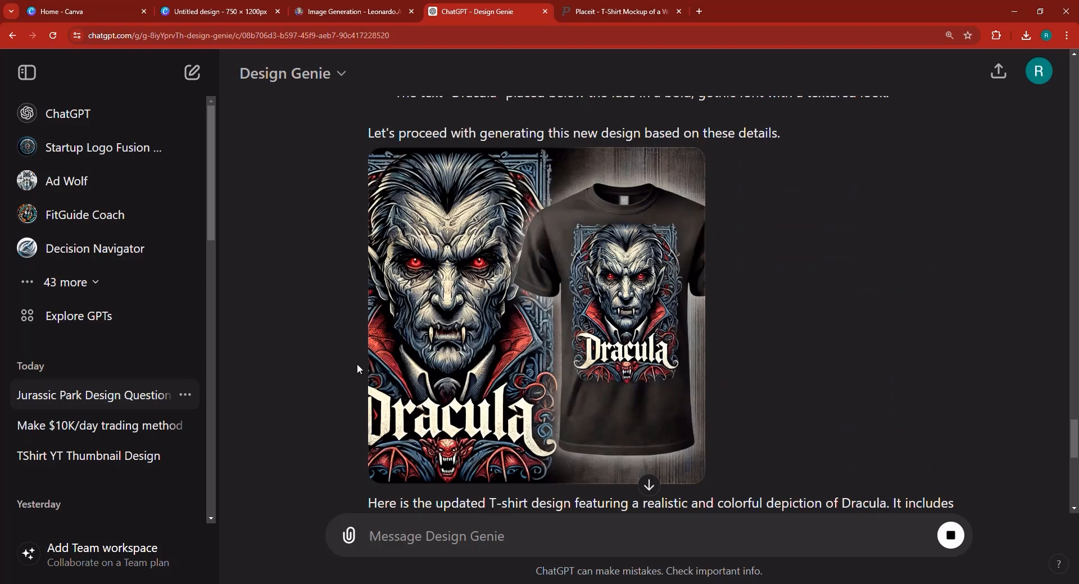
scroll(399, 343, "up", 1)
scroll(400, 343, "down", 10)
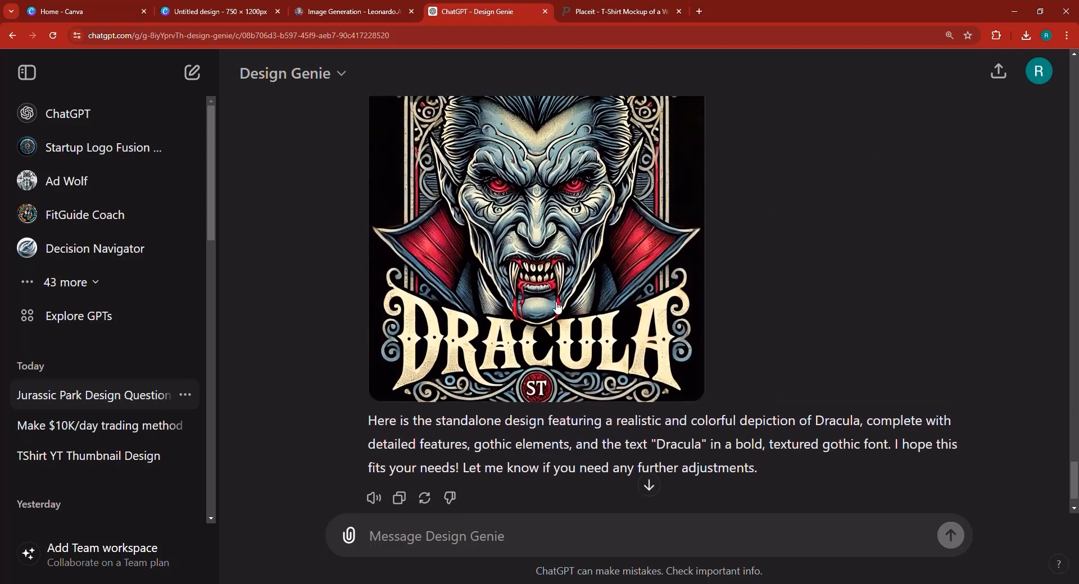
left_click(557, 308)
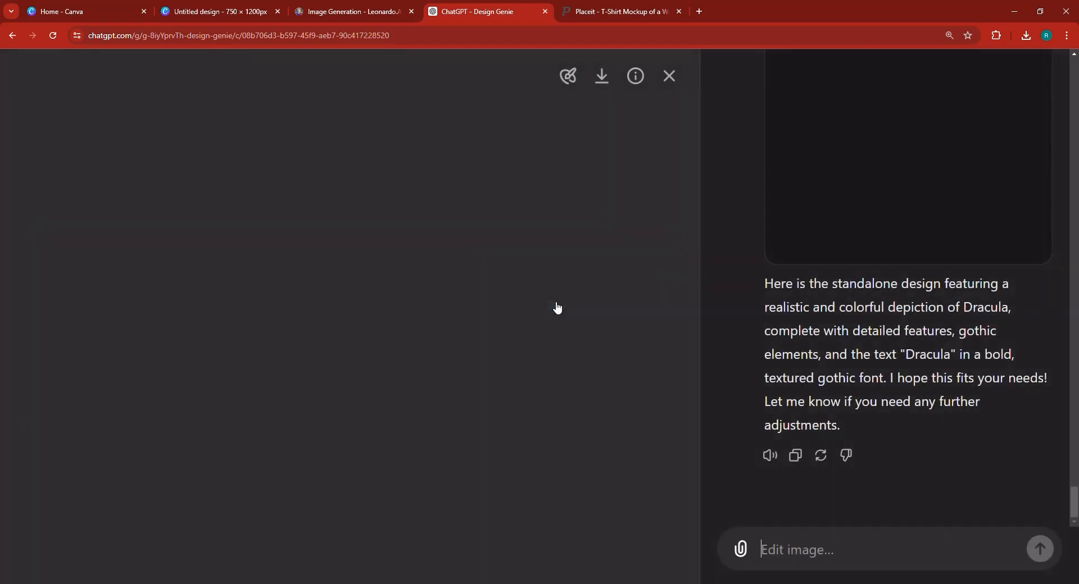
right_click(403, 310)
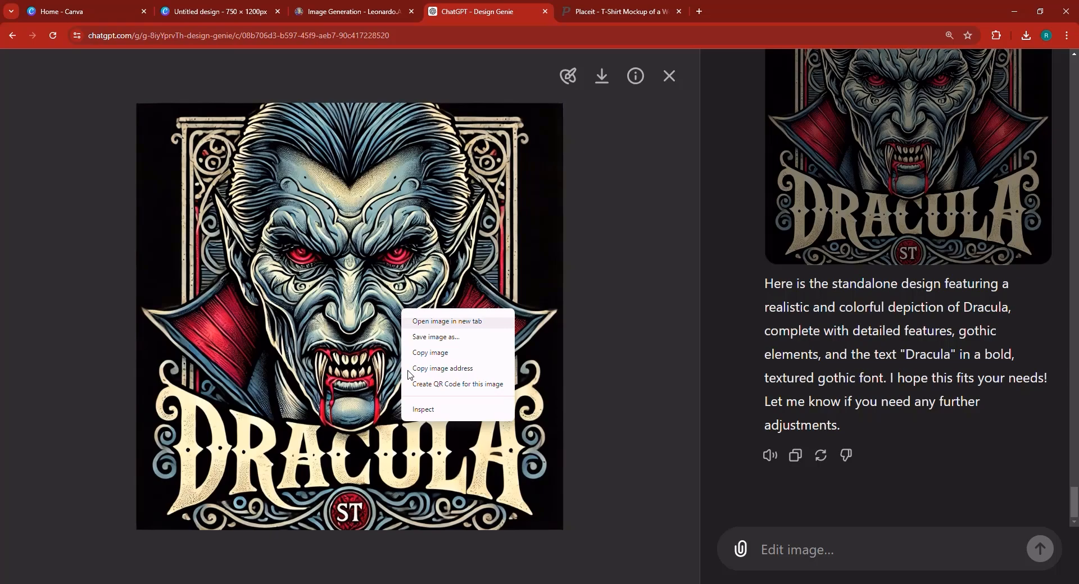
left_click(444, 352)
Replace the dinosaur graphic on the Canva page with the pasted Dracula image.
left_click(186, 8)
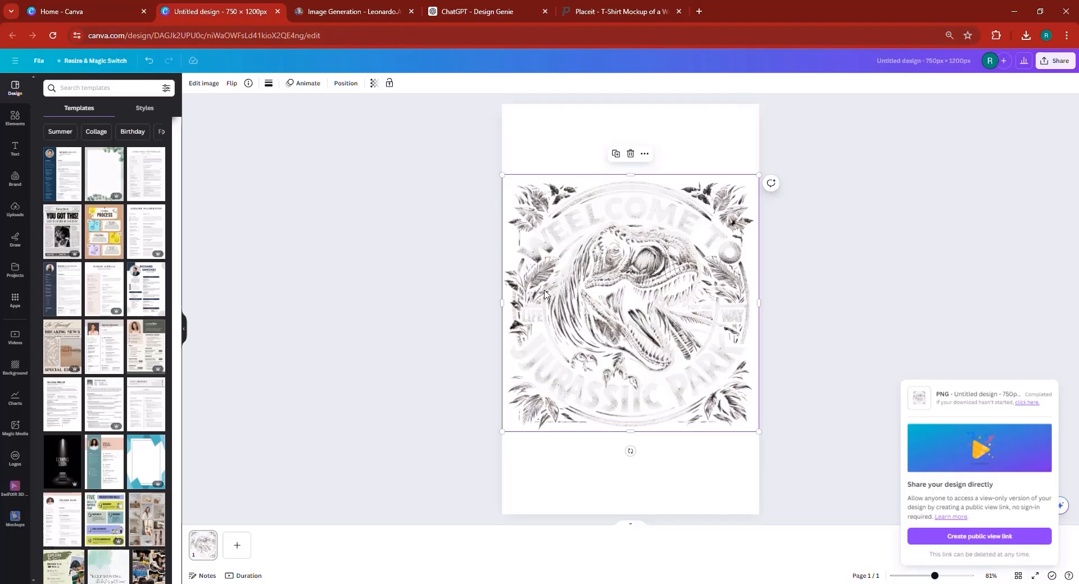
key("Delete")
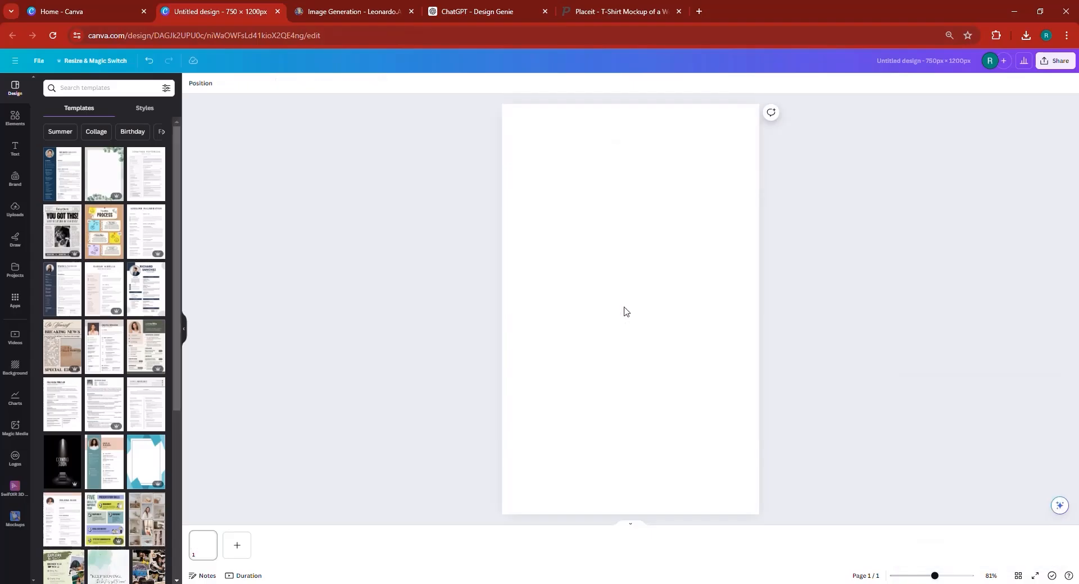
key("ctrl+v")
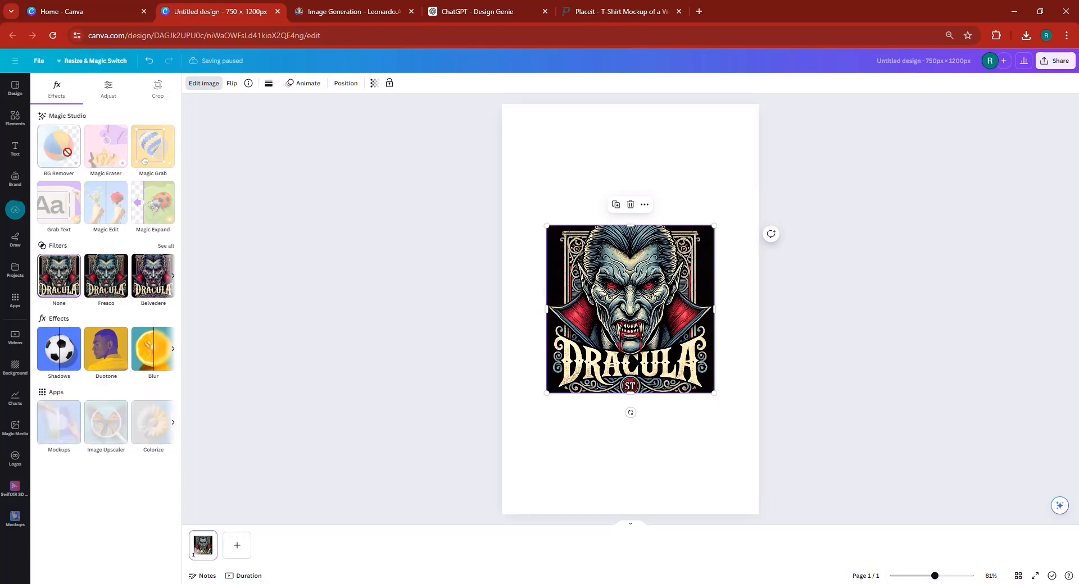
Try BG Remover, then move the Dracula image to the top-left and enlarge it.
left_click(59, 147)
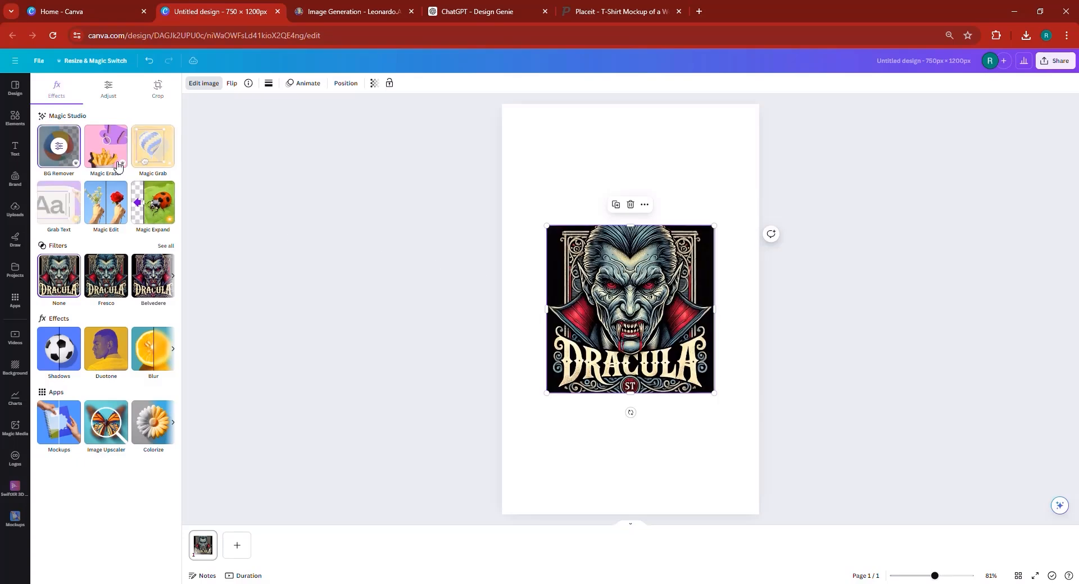
left_click(66, 149)
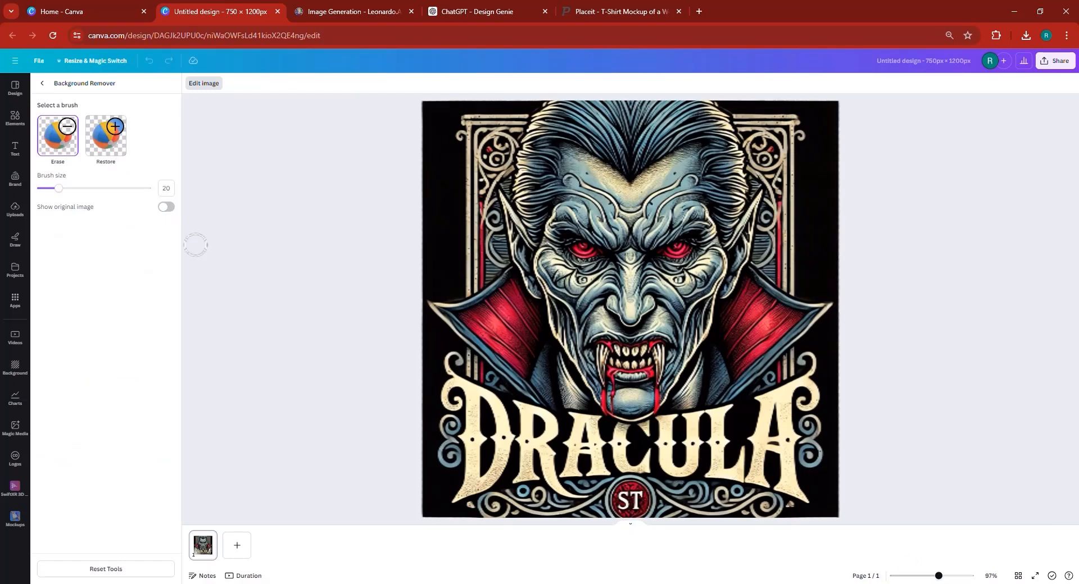
left_click(44, 83)
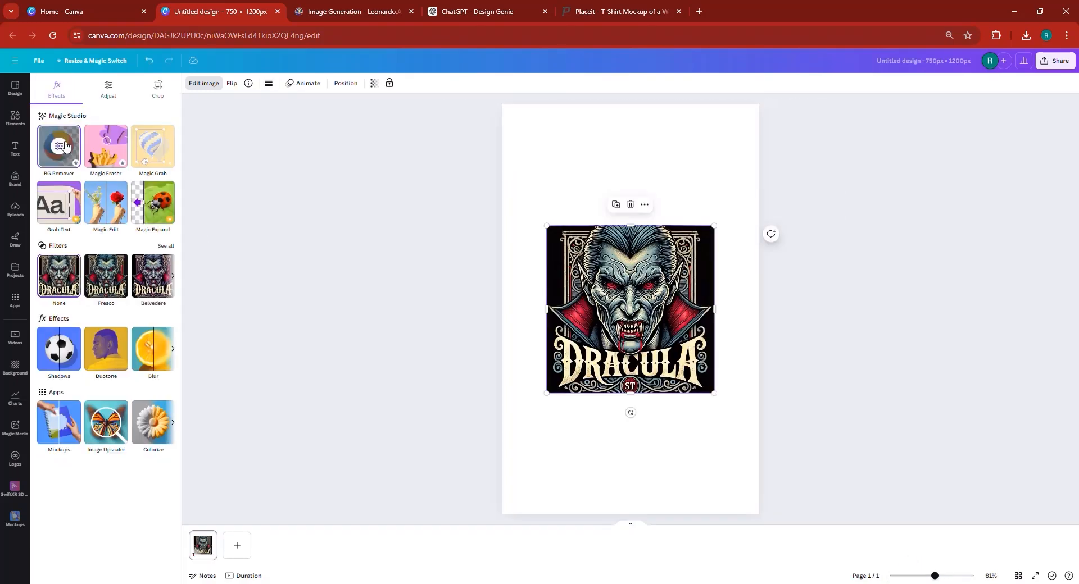
left_click(59, 161)
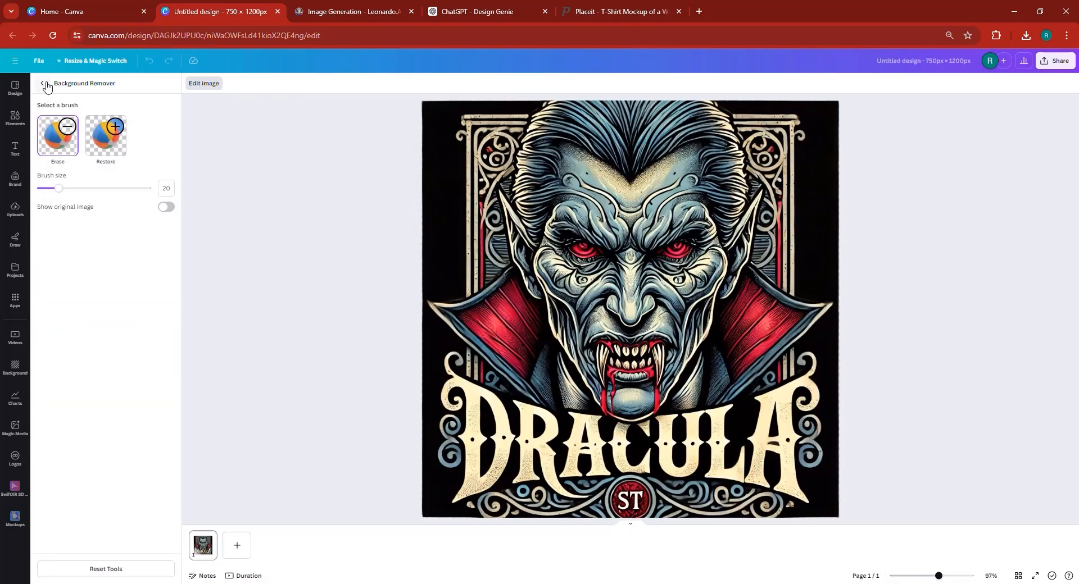
left_click(42, 83)
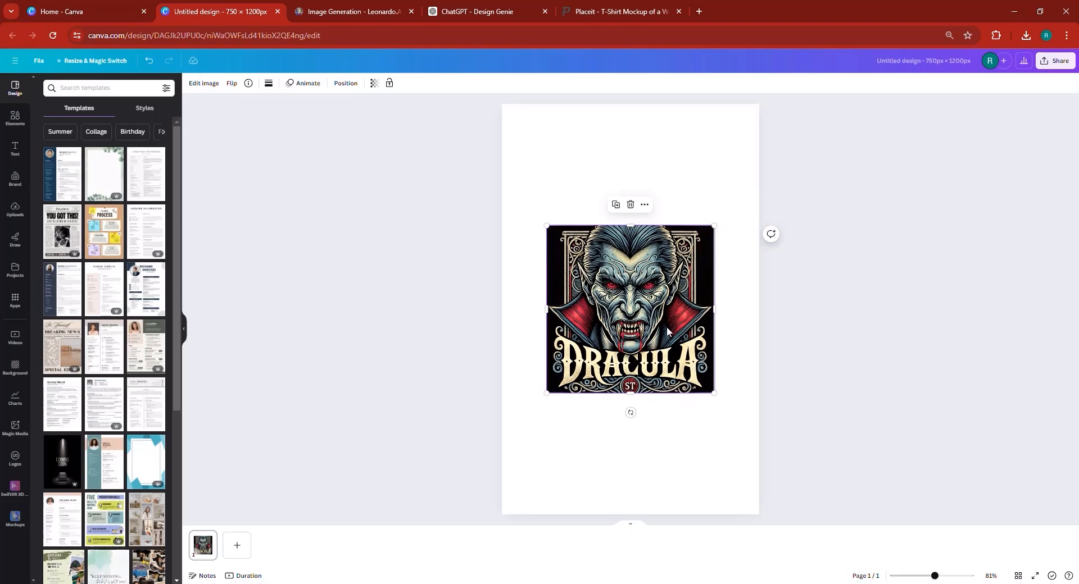
left_click_drag(638, 323, 624, 208)
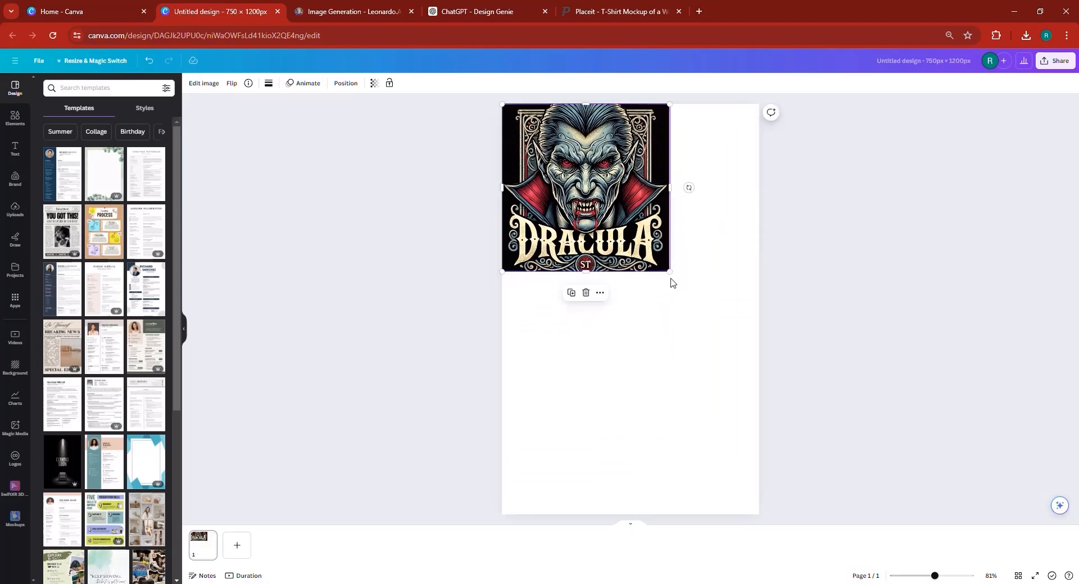
left_click_drag(669, 272, 768, 369)
Lower the enlarged image and search Elements for 'frame', showing only Frames.
left_click_drag(636, 285, 639, 358)
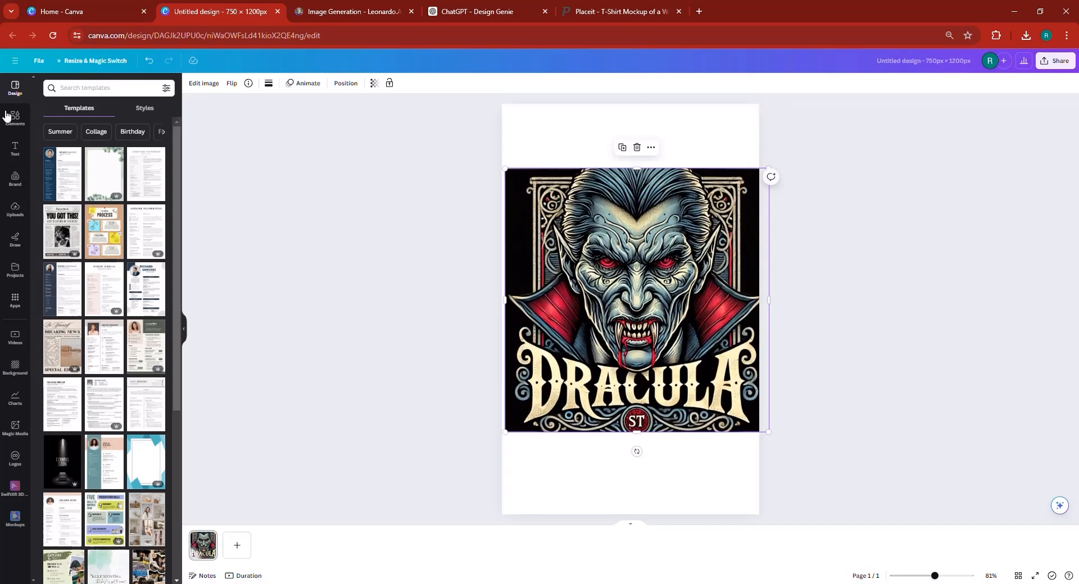
left_click(15, 119)
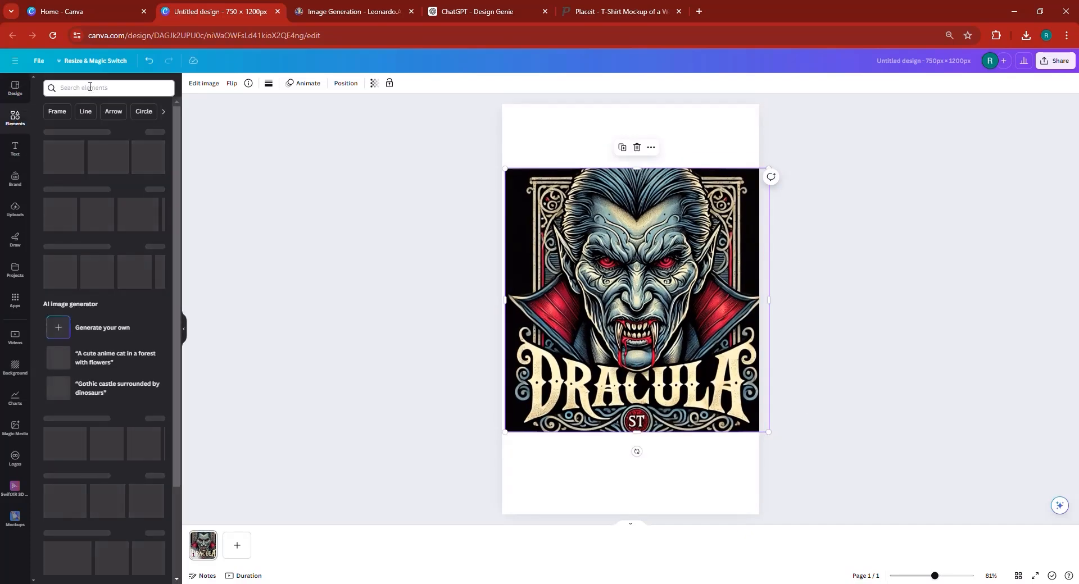
left_click(90, 87)
type("frame")
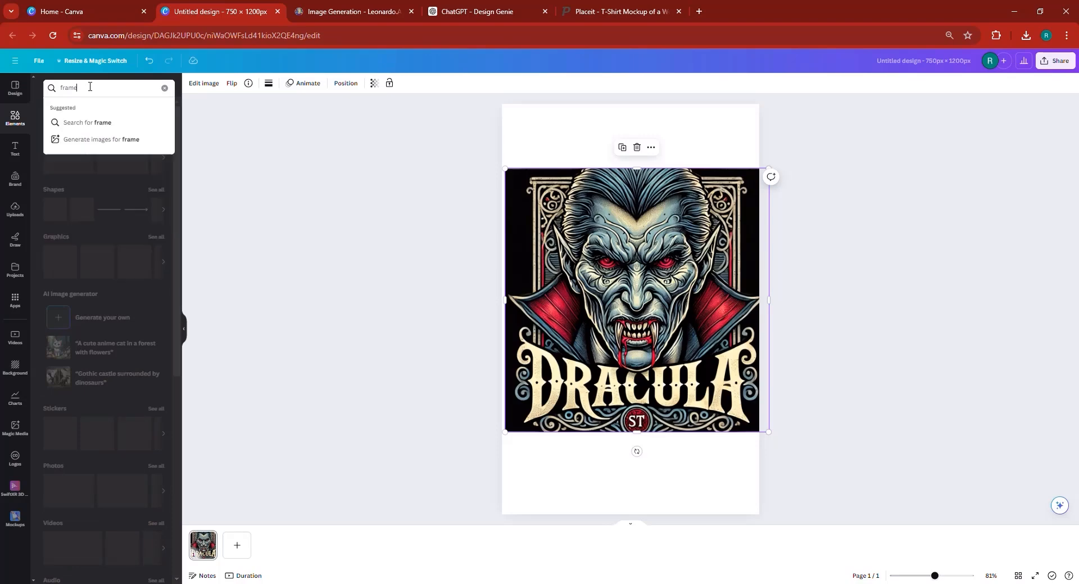
key("Return")
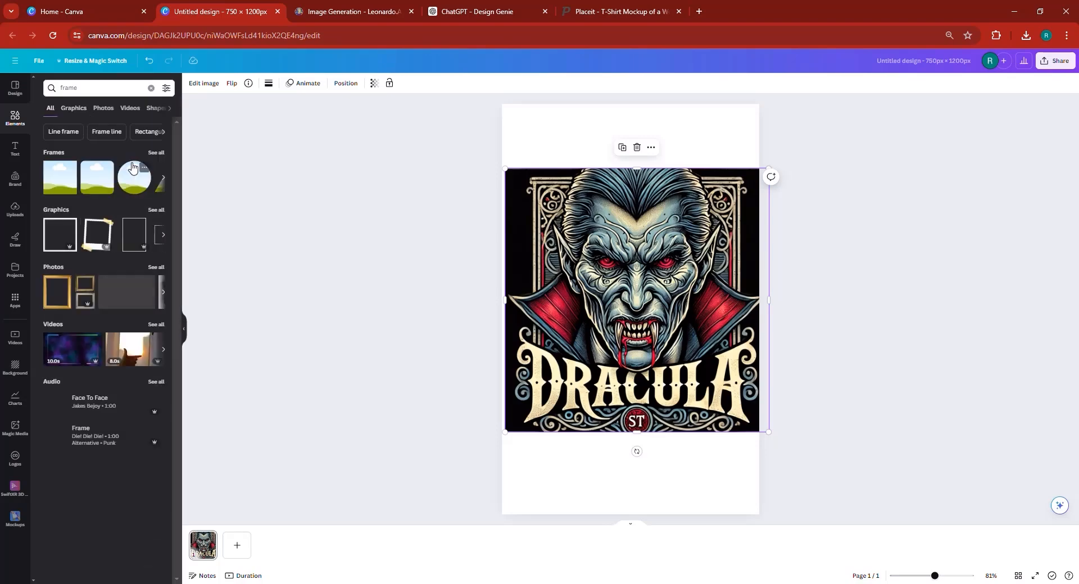
left_click(155, 152)
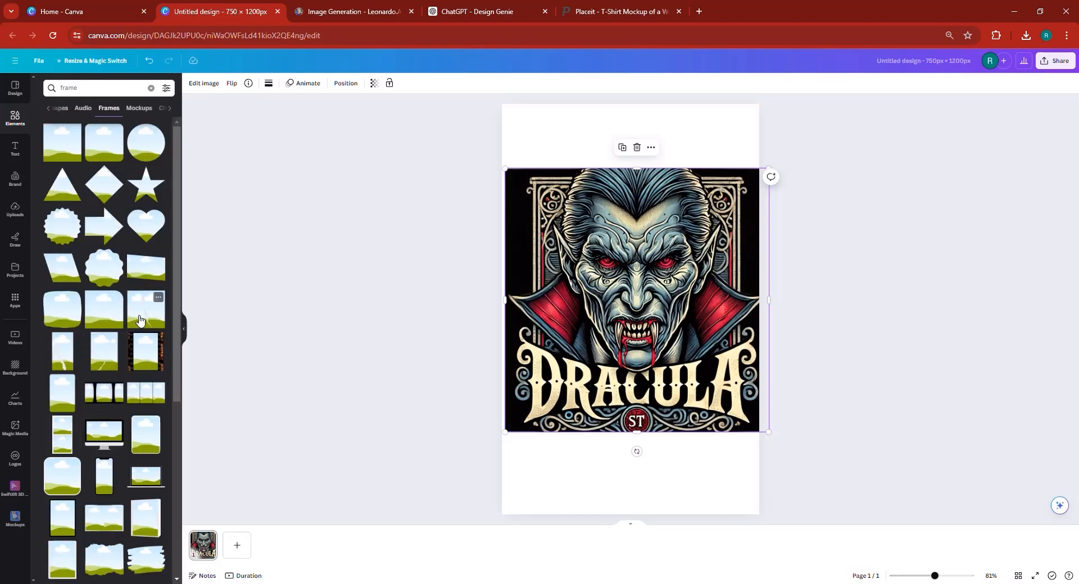
Test a frame, undo and delete it, then drop the Dracula image into a torn-paper frame.
left_click_drag(139, 320, 631, 348)
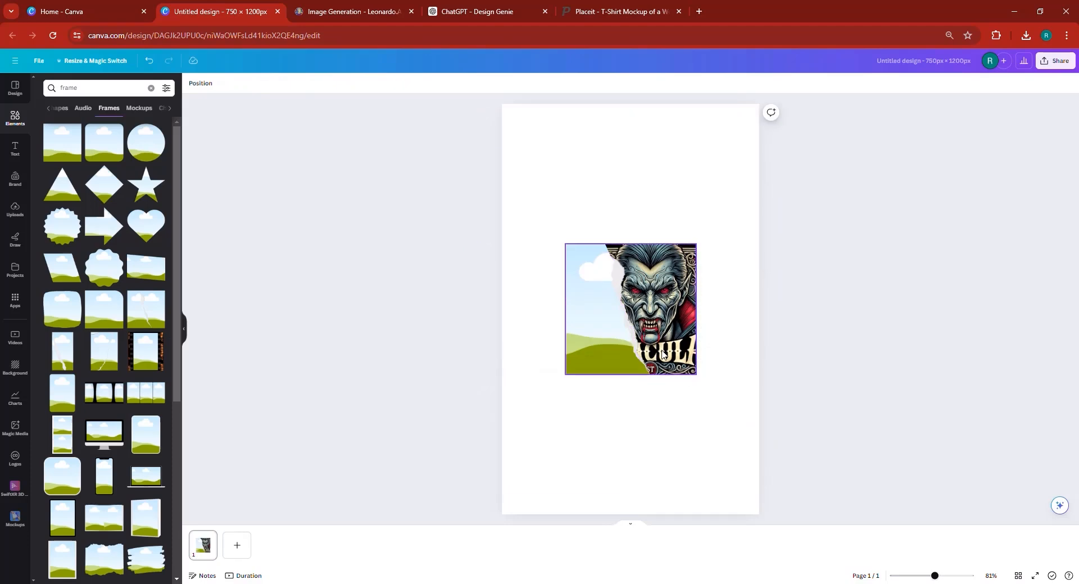
left_click(659, 330)
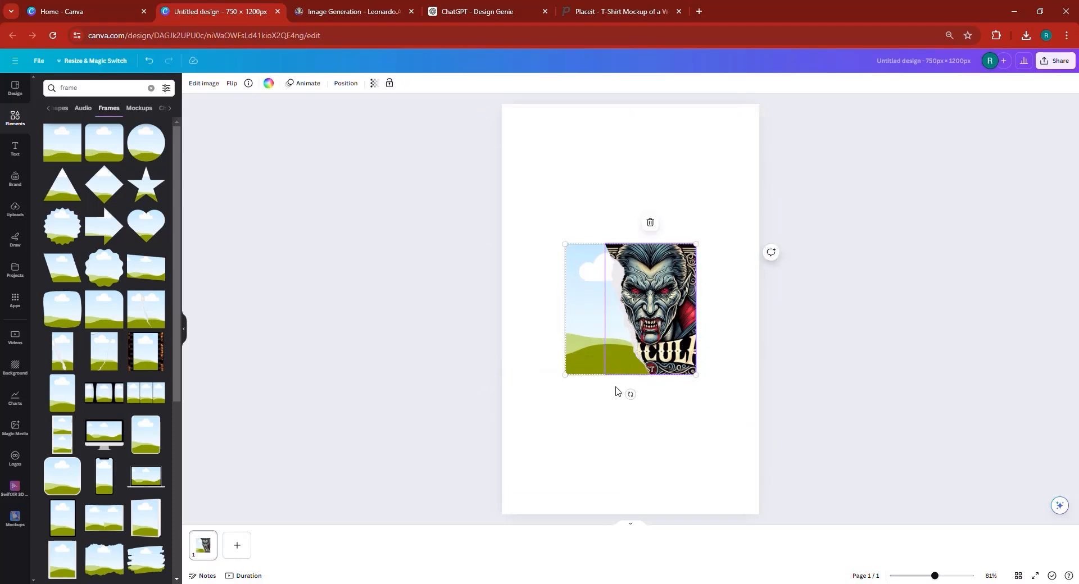
left_click(631, 410)
left_click(641, 342)
left_click(149, 60)
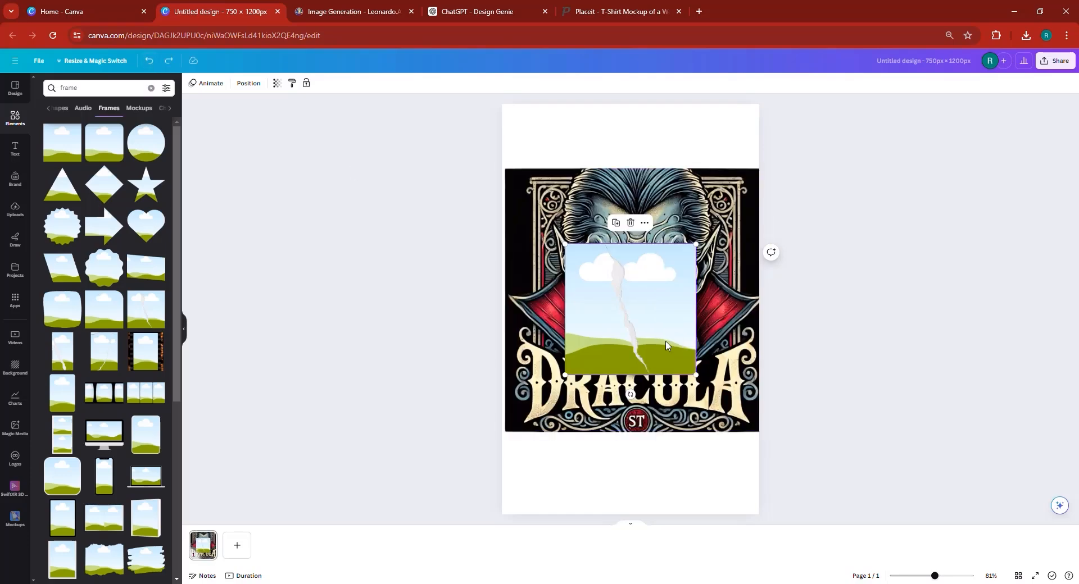
left_click_drag(631, 341, 654, 394)
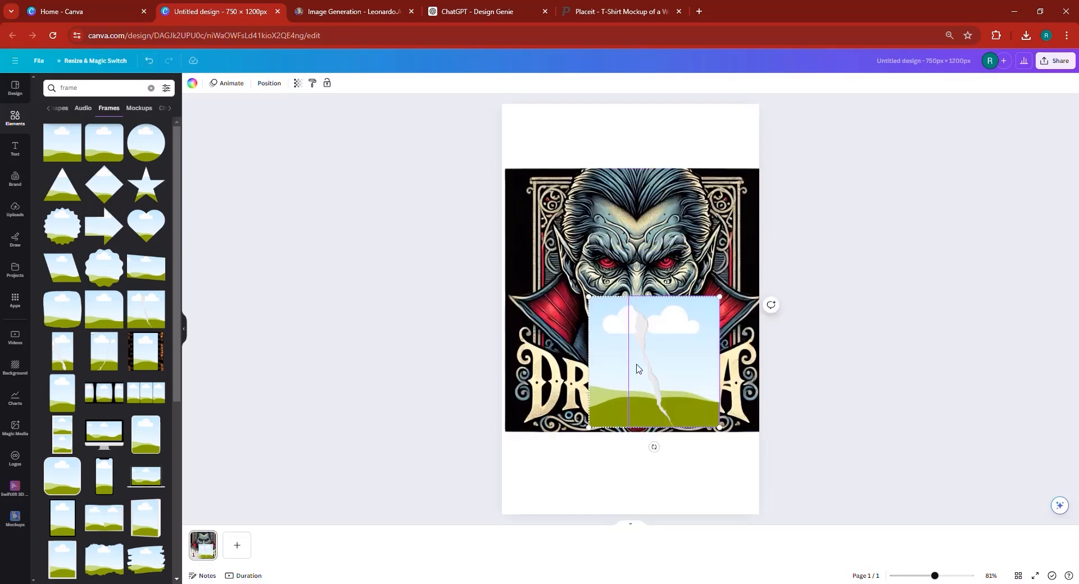
right_click(665, 375)
key("Delete")
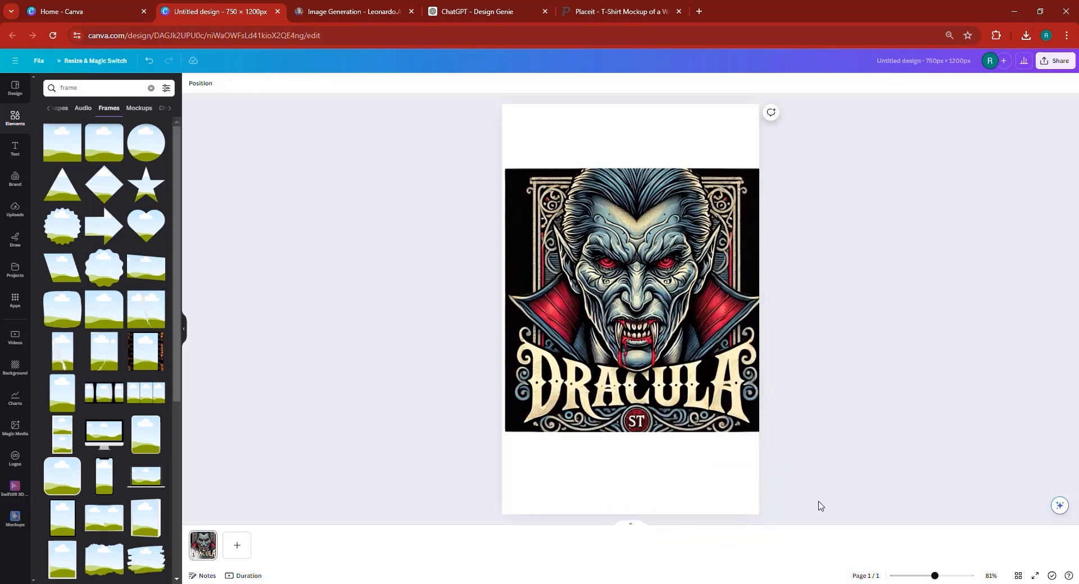
scroll(102, 365, "down", 3)
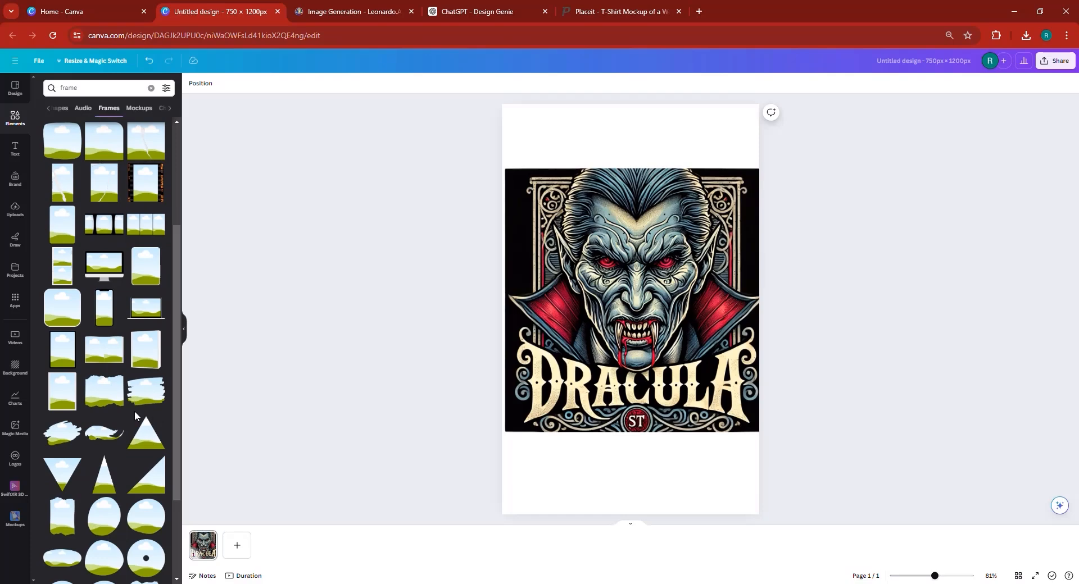
left_click_drag(706, 405, 636, 241)
Adjust the image inside the torn-paper frame and size it to page width, centred near the top.
left_click(674, 328)
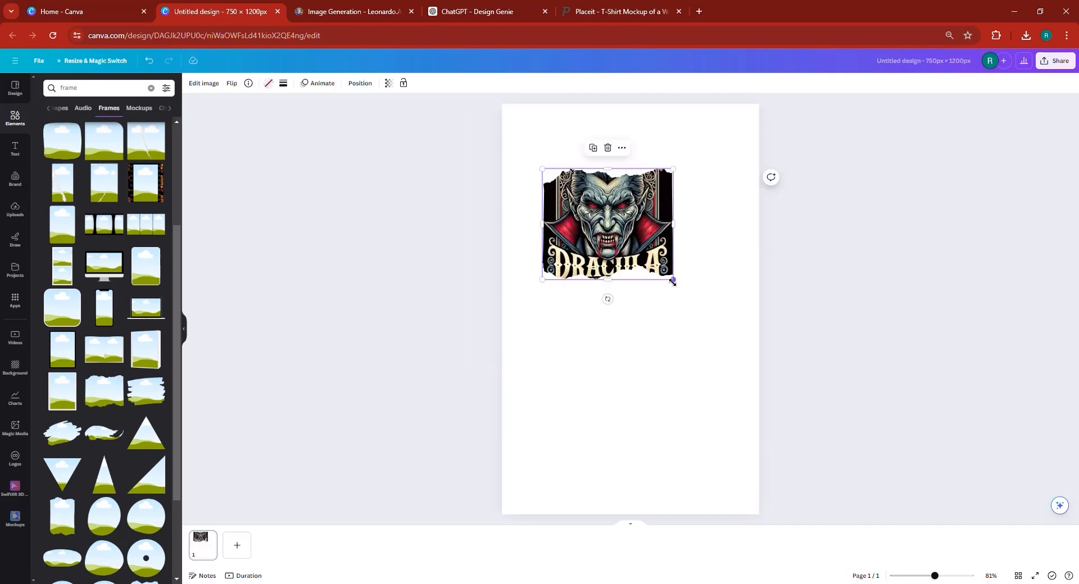
left_click_drag(672, 281, 823, 406)
left_click_drag(678, 288, 645, 297)
double_click(648, 373)
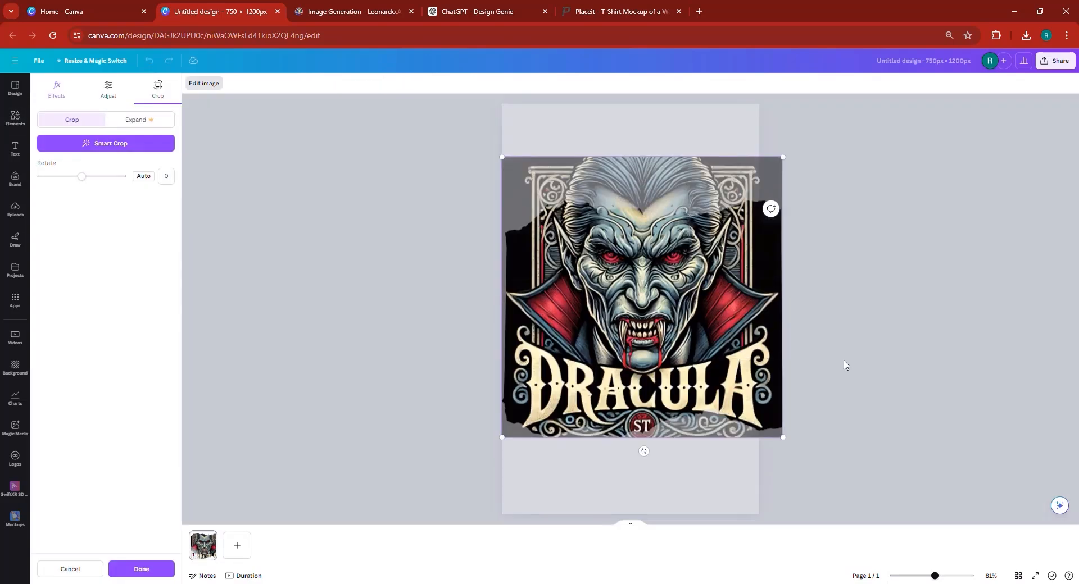
left_click(822, 441)
left_click(881, 431)
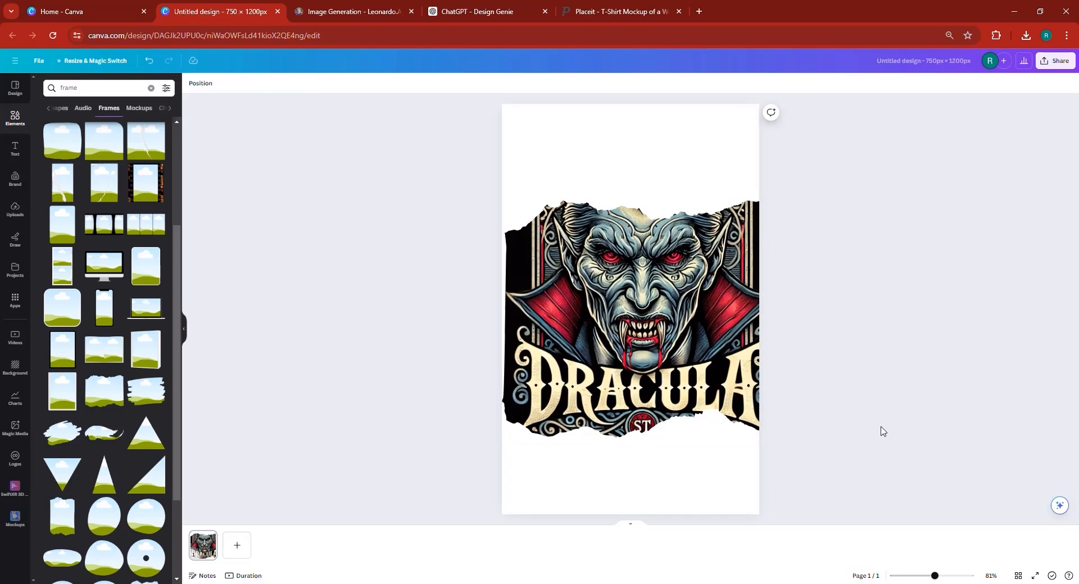
double_click(655, 345)
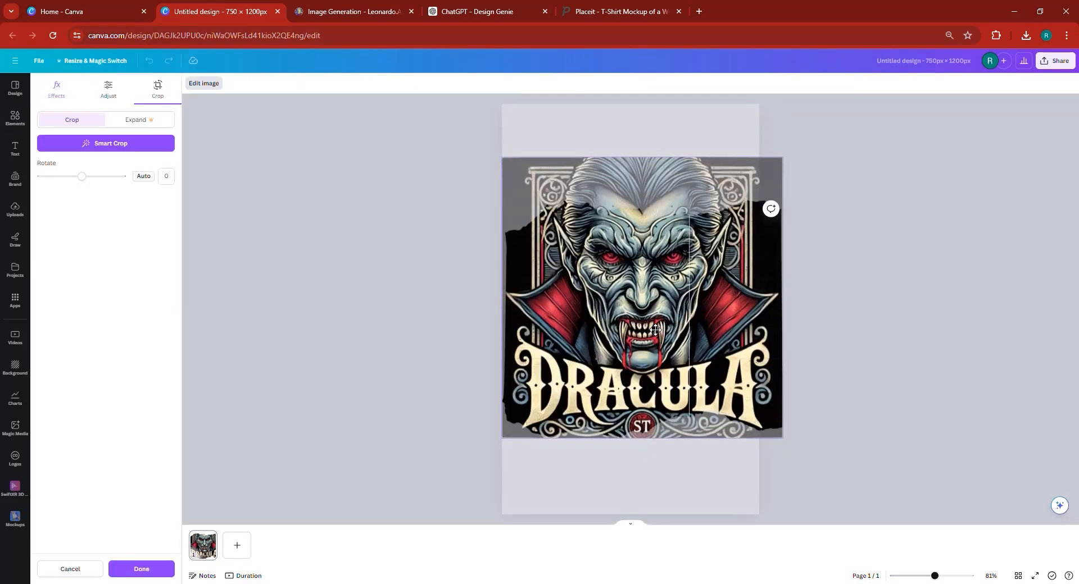
left_click(886, 368)
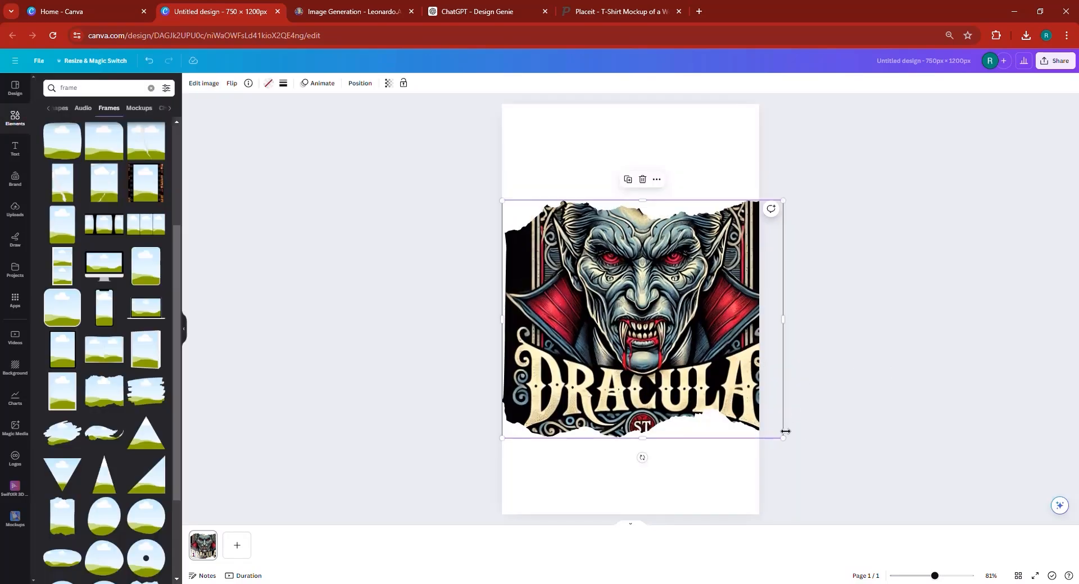
left_click_drag(783, 438, 741, 403)
left_click_drag(656, 340, 641, 257)
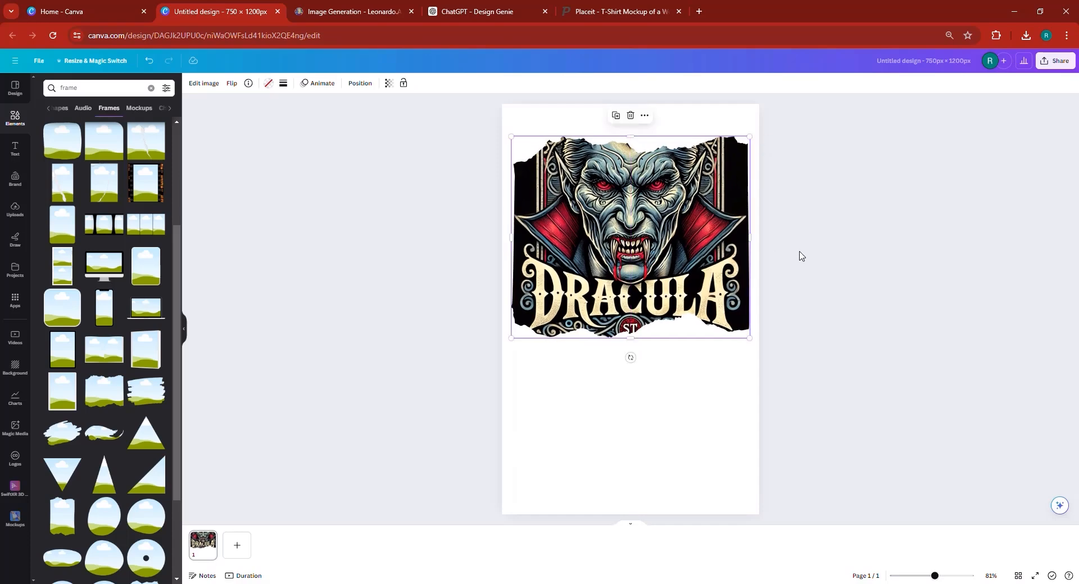
left_click(956, 146)
Download the design as a PNG with a transparent background.
left_click(1055, 62)
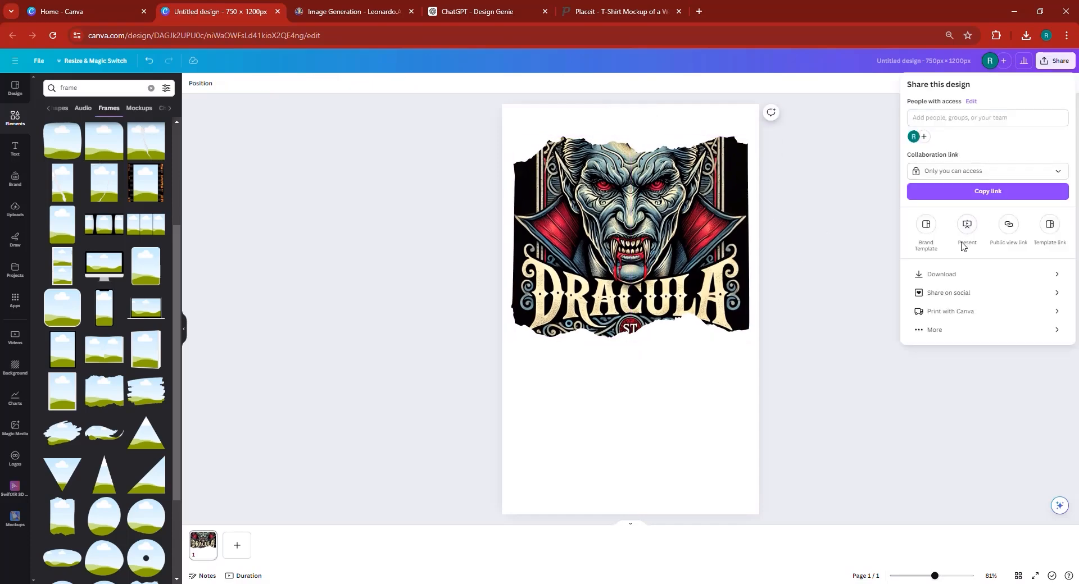
left_click(946, 276)
left_click(954, 178)
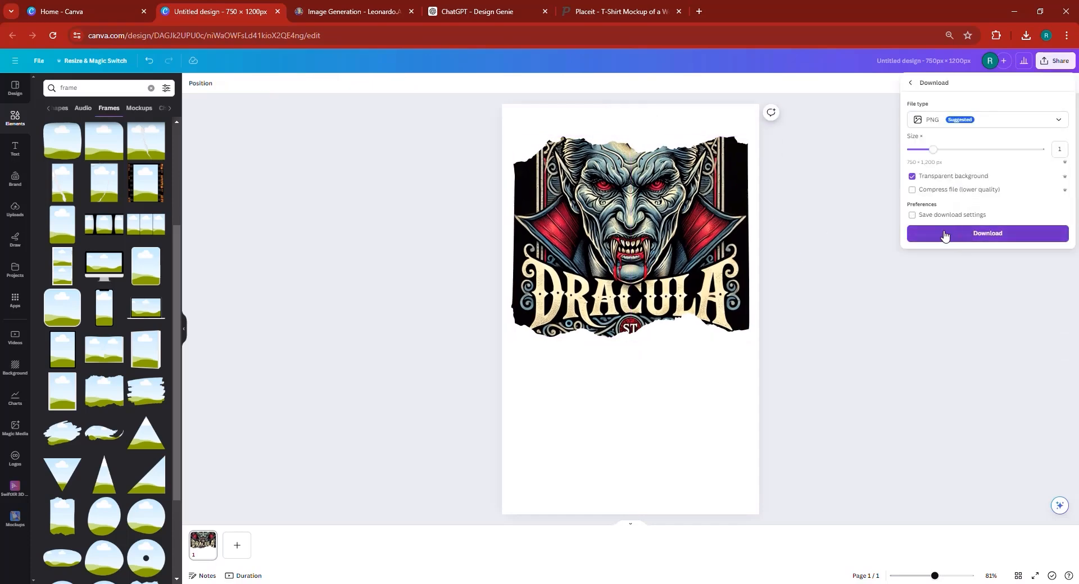
left_click(944, 235)
left_click(607, 11)
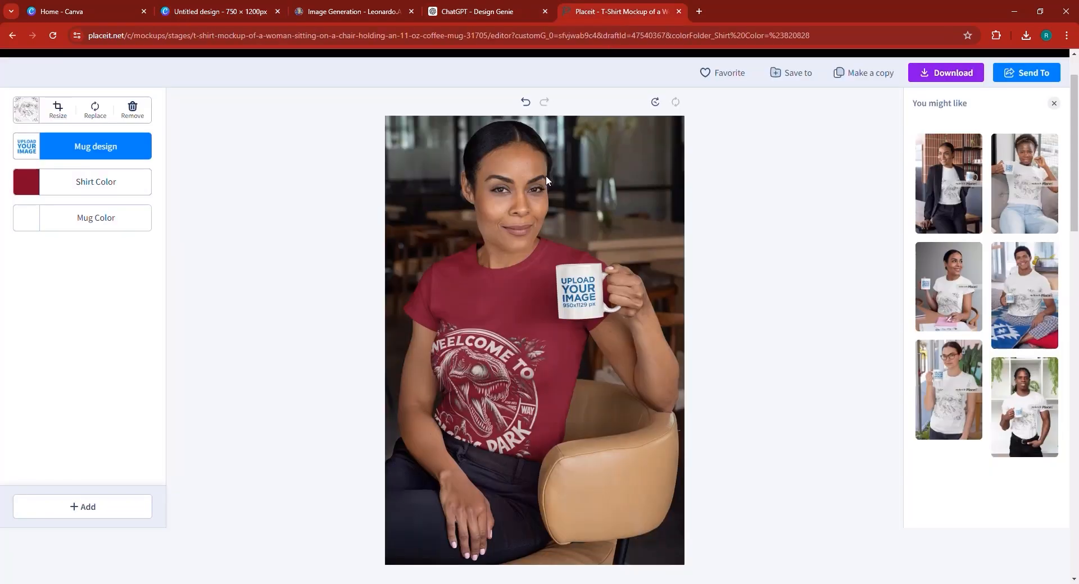
Make the mockup shirt white and remove the old dinosaur design.
left_click(22, 188)
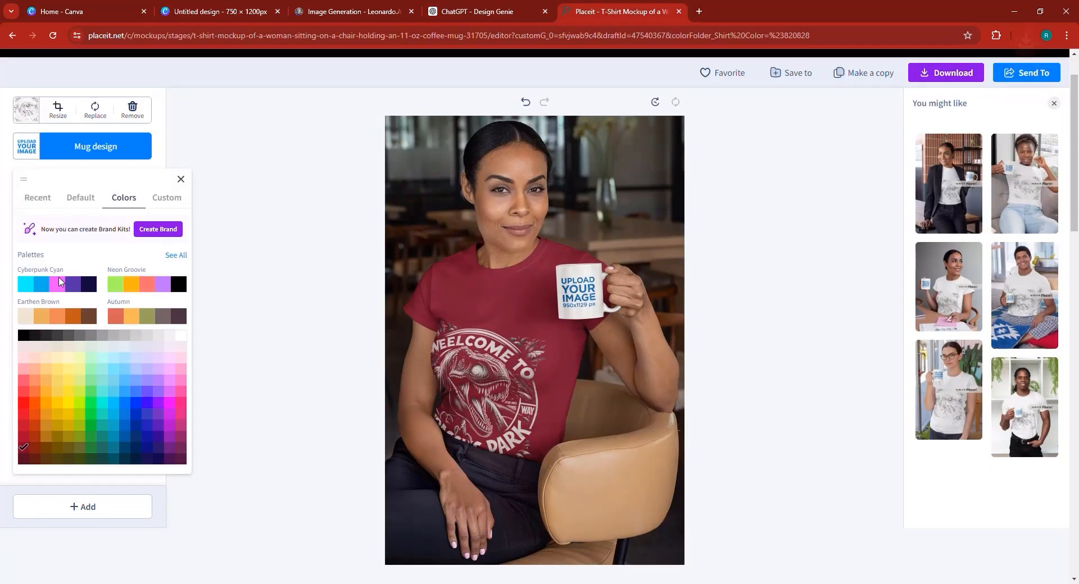
left_click(179, 336)
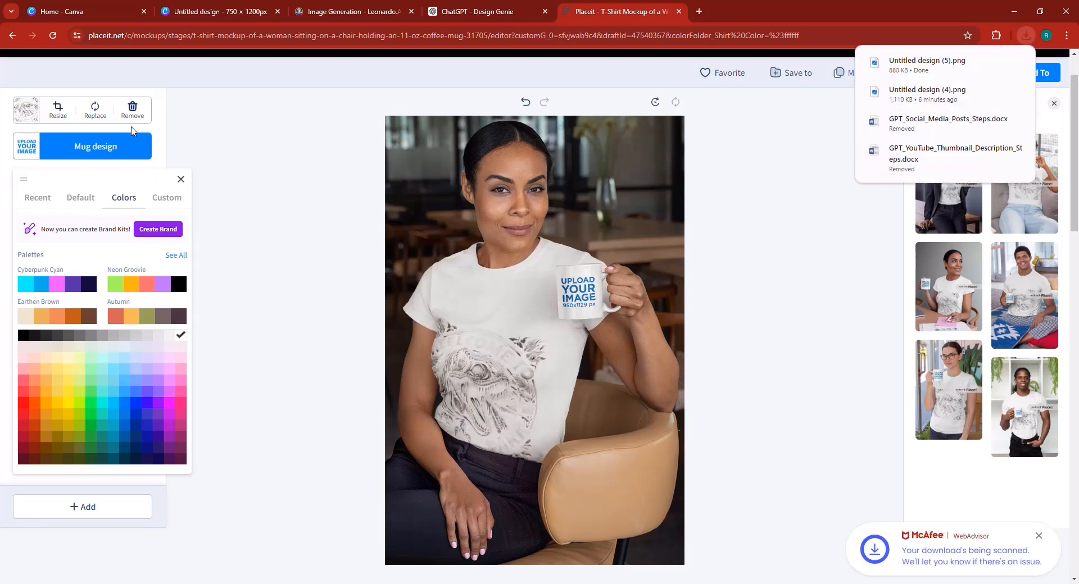
left_click(134, 111)
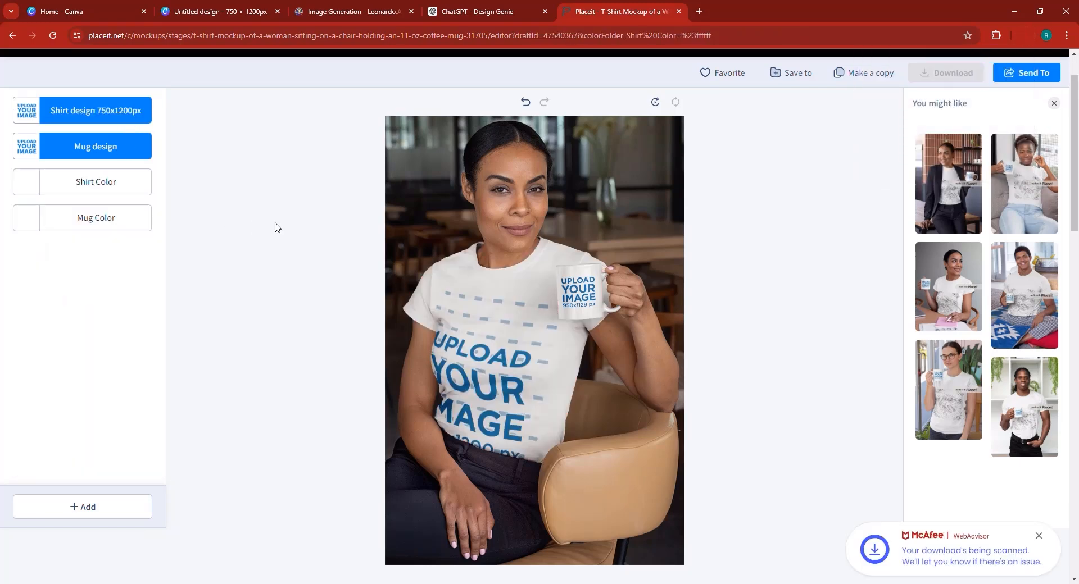
Upload Untitled design (5) onto the shirt and apply it with Crop.
left_click(113, 112)
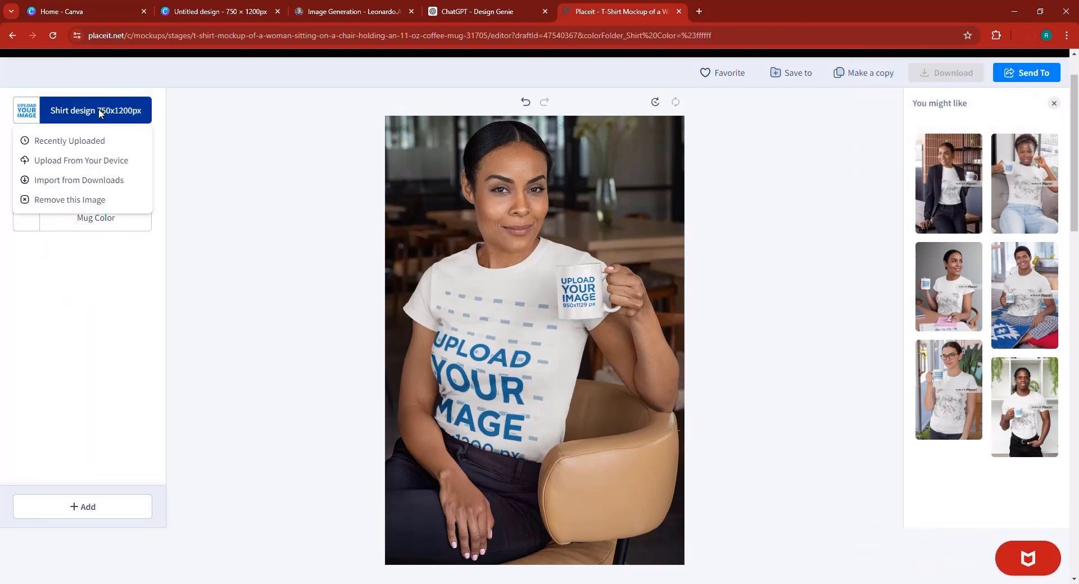
left_click(74, 164)
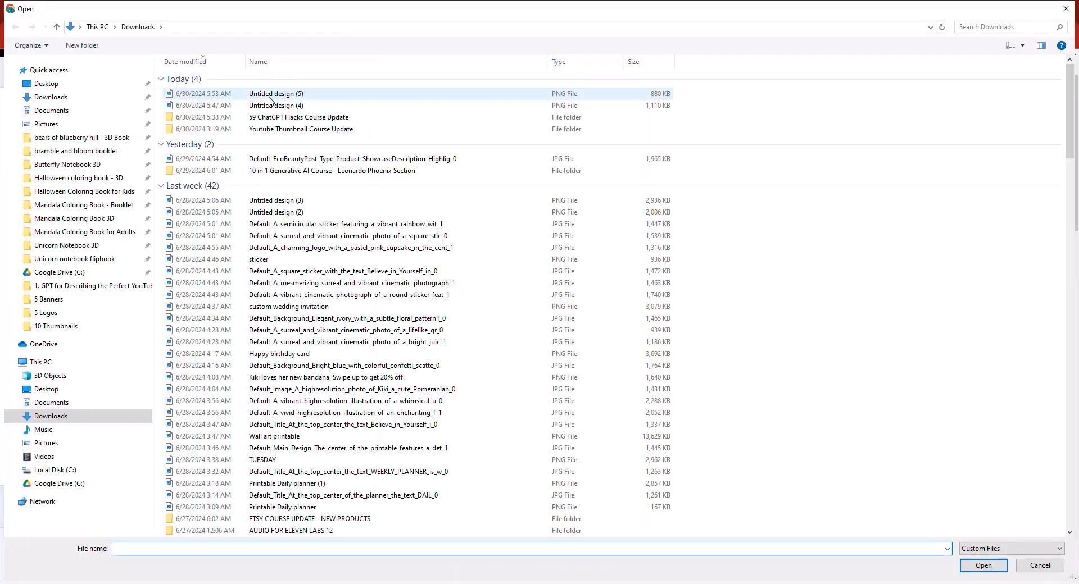
double_click(271, 94)
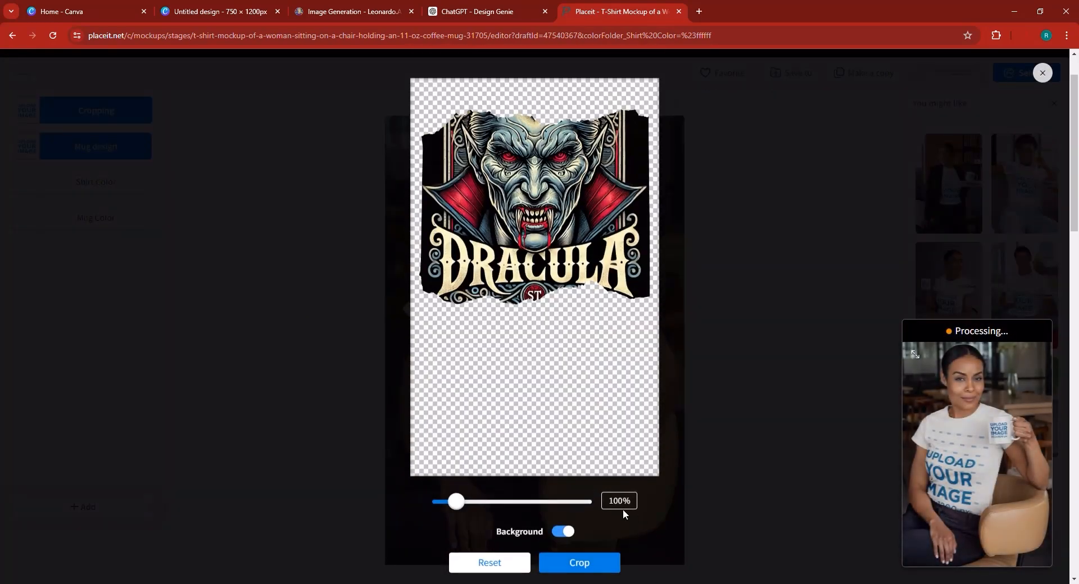
left_click(567, 575)
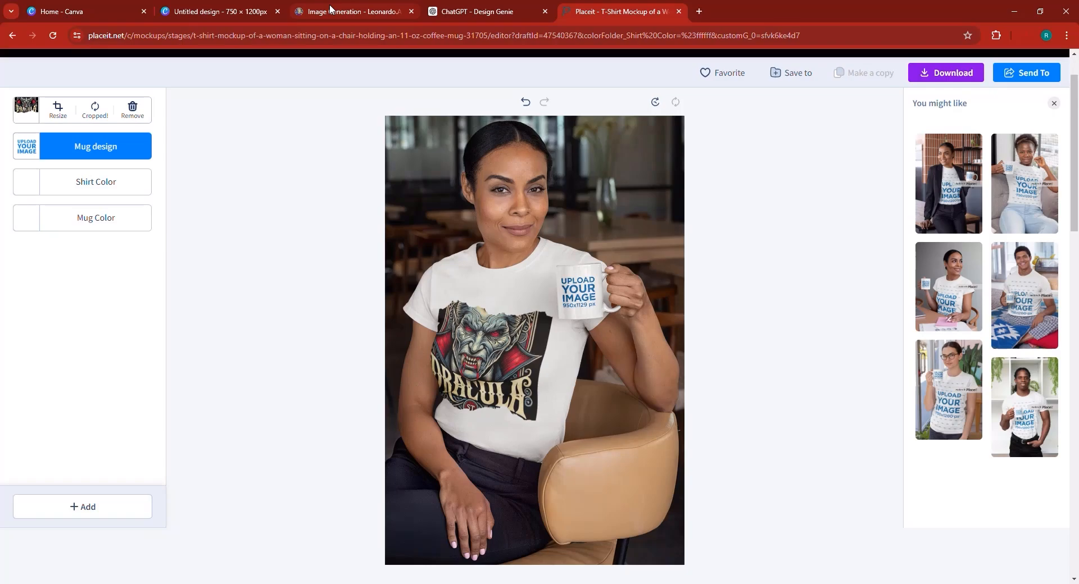
Return to Leonardo.Ai and look over the four Dracula close-up portraits with DRACULA lettering.
left_click(475, 11)
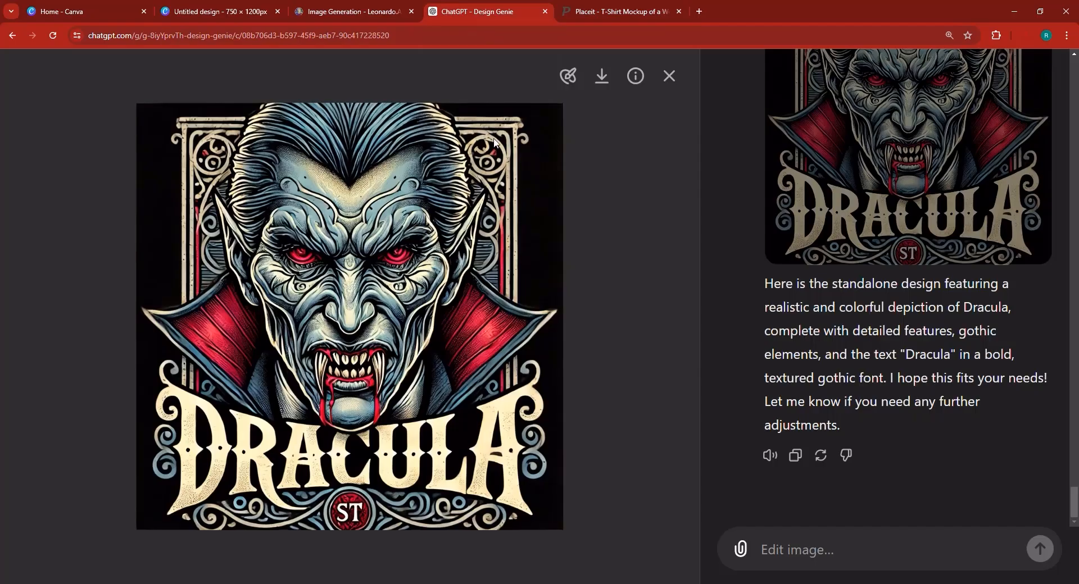
left_click(337, 5)
scroll(424, 204, "down", 5)
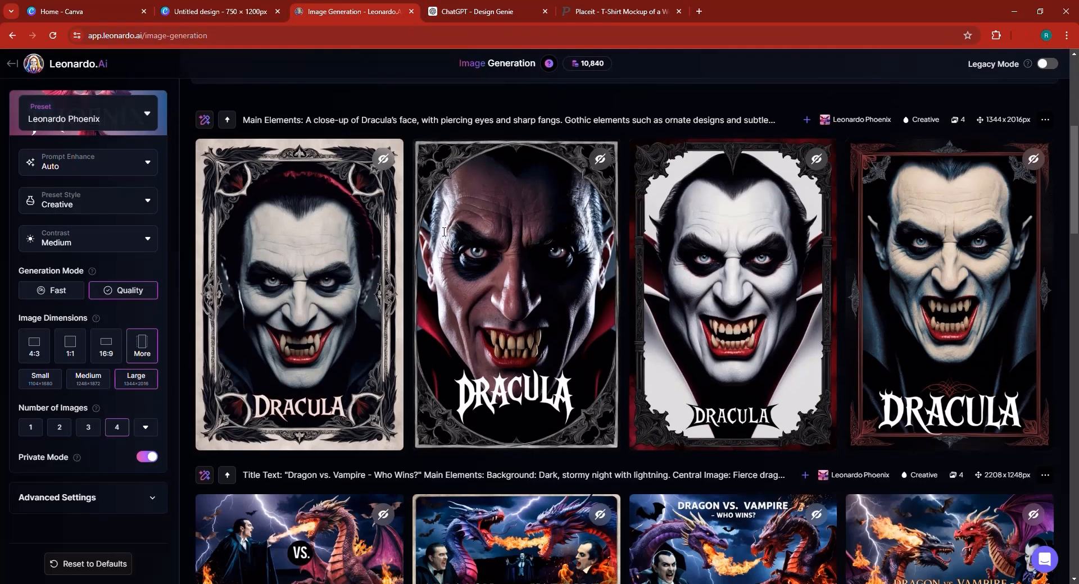
mouse_move(444, 231)
mouse_move(927, 358)
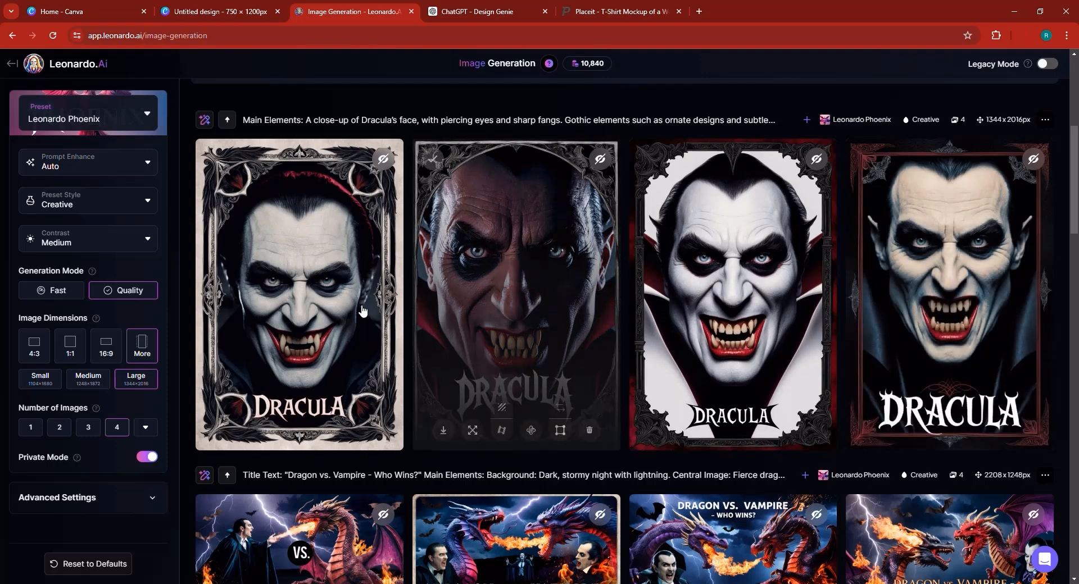
mouse_move(362, 312)
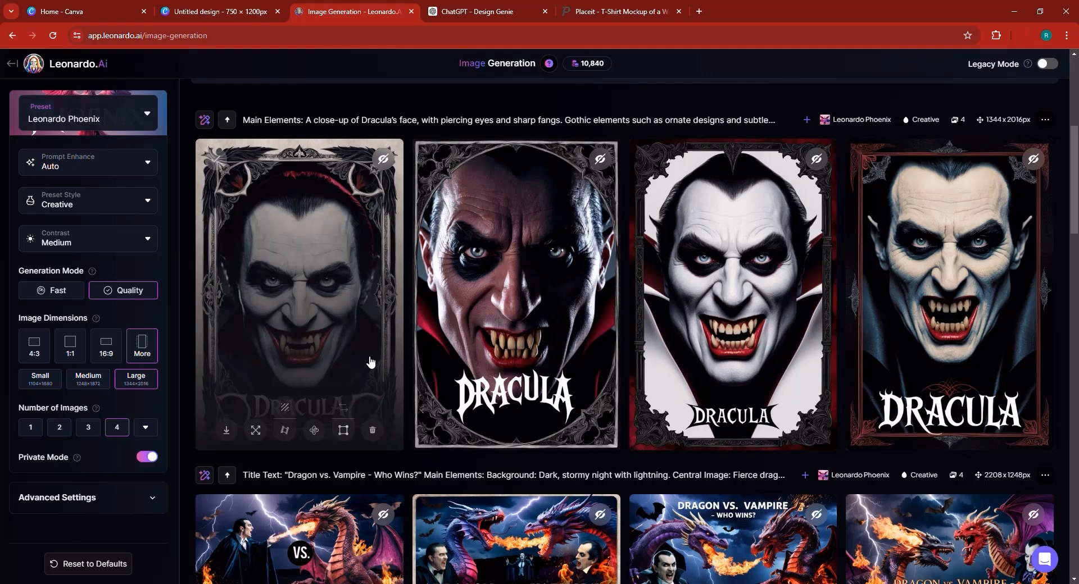
mouse_move(981, 362)
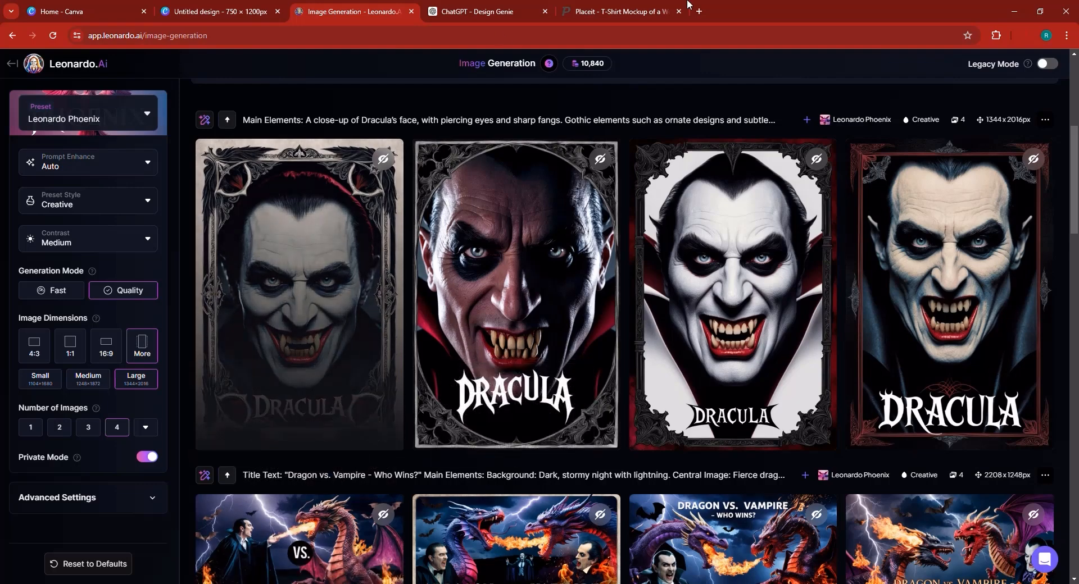
Replace the Placeit shirt design with the newest downloaded Leonardo.Ai Dracula portrait and crop it into place.
left_click(639, 6)
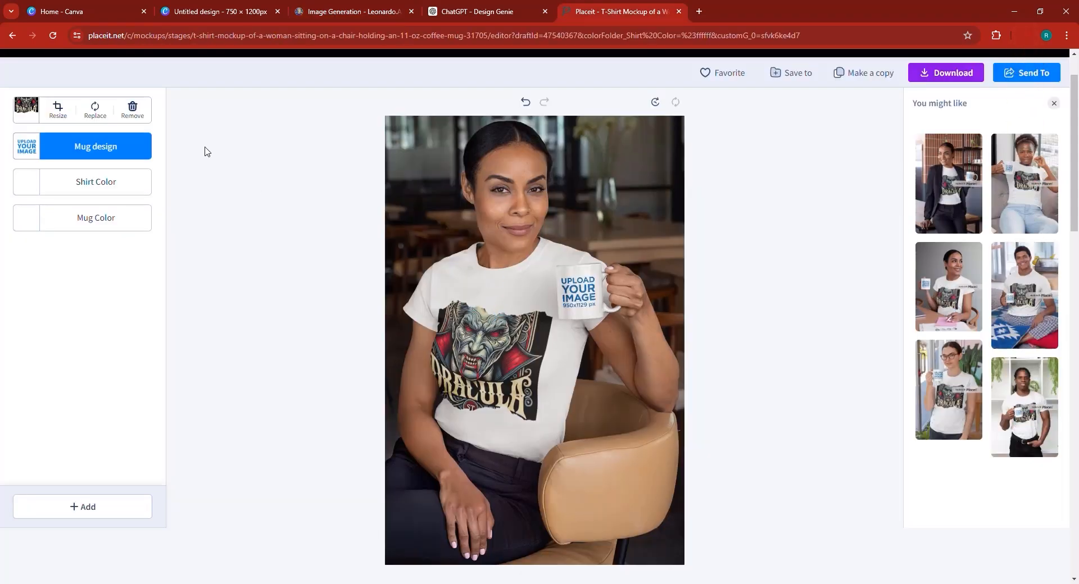
left_click(143, 117)
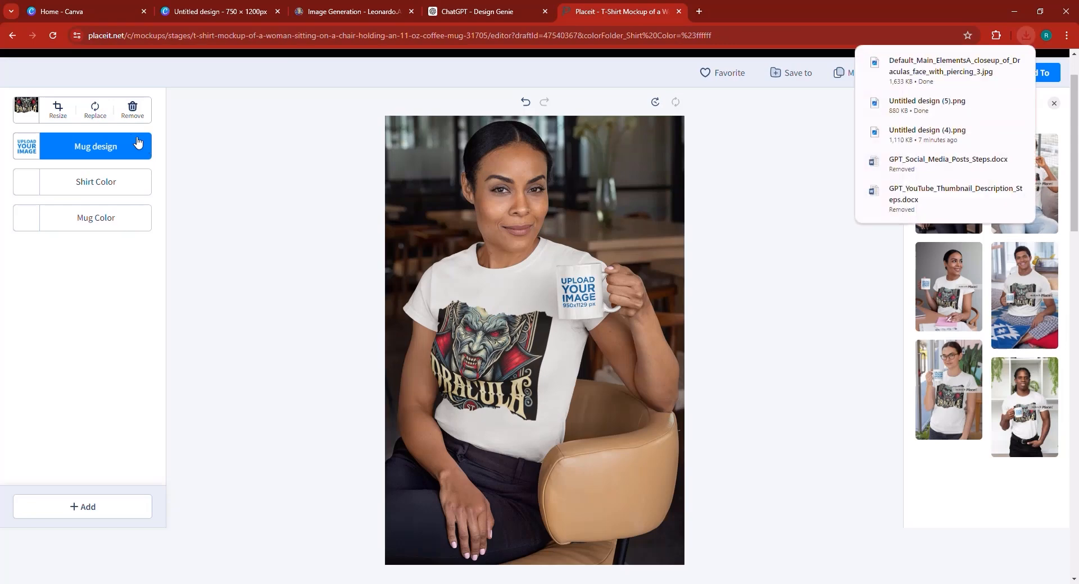
left_click(89, 113)
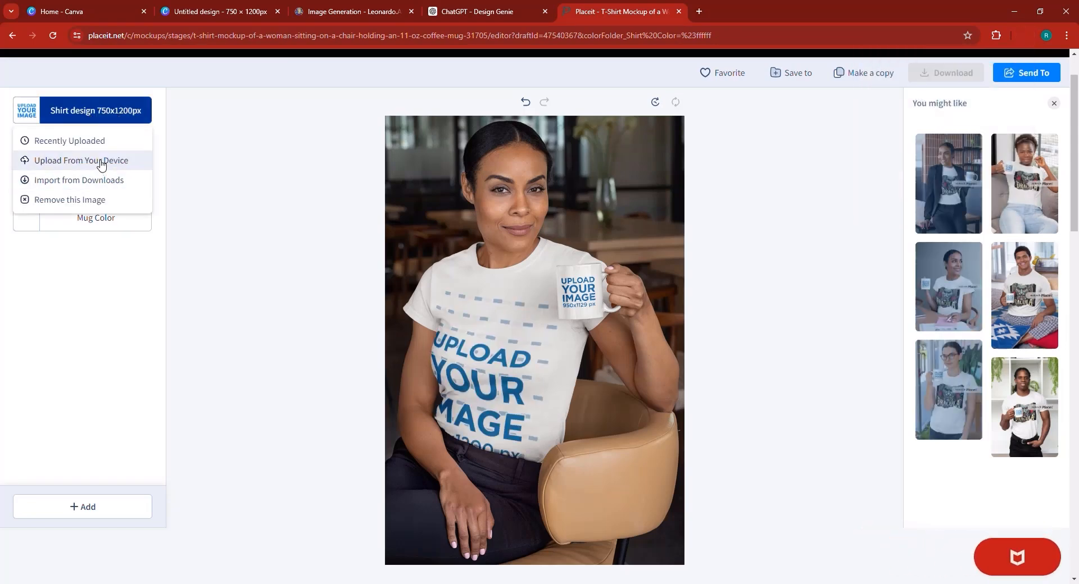
left_click(105, 180)
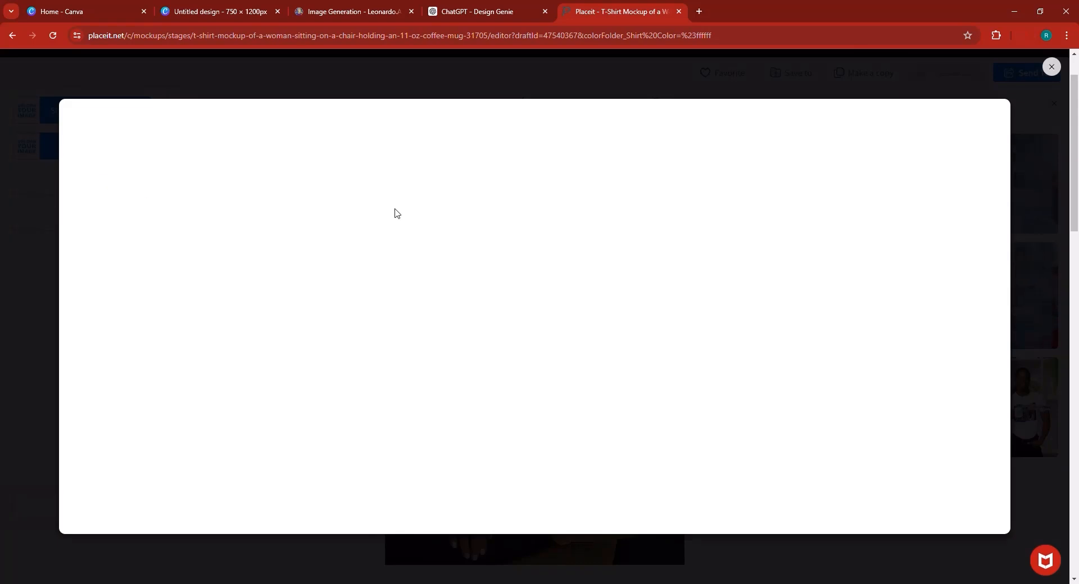
left_click(1049, 68)
left_click(97, 114)
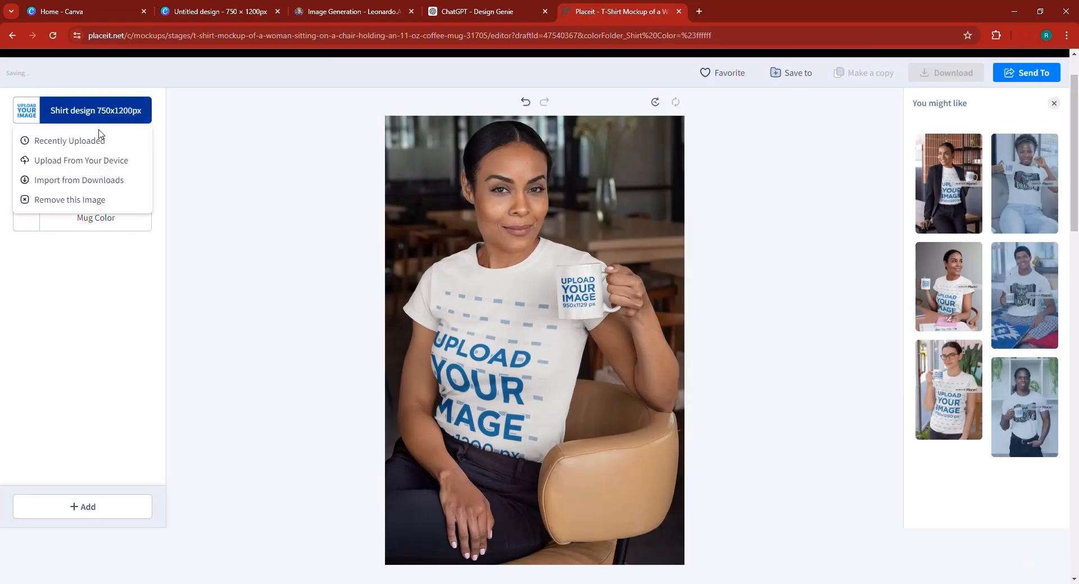
left_click(99, 163)
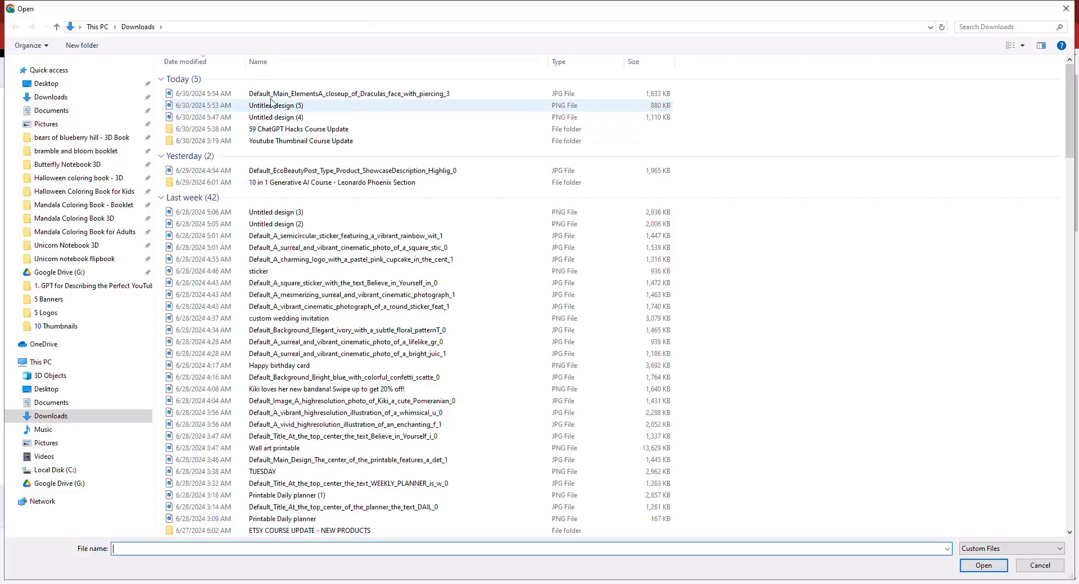
double_click(247, 90)
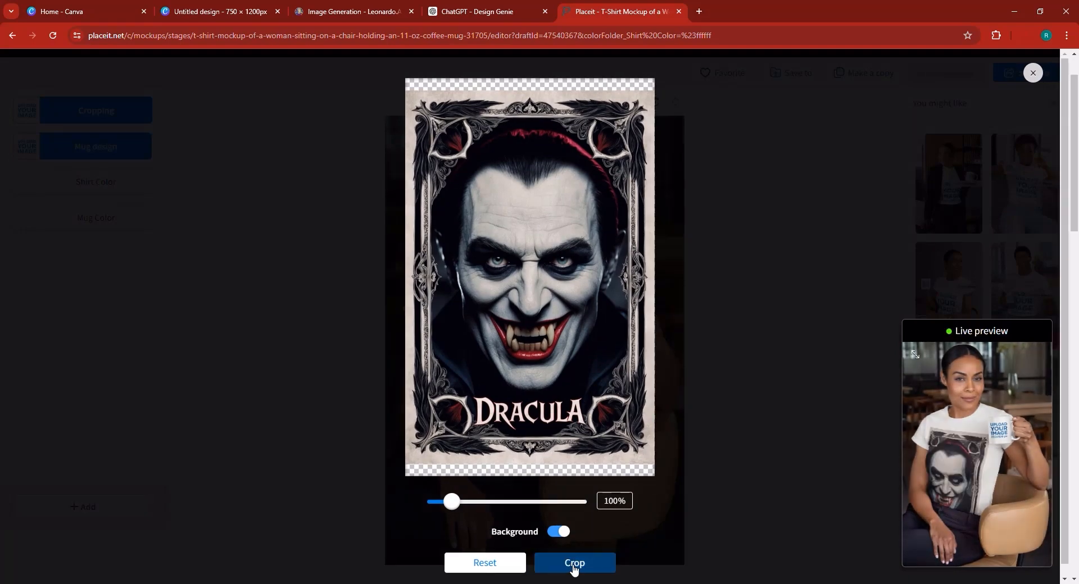
left_click(569, 565)
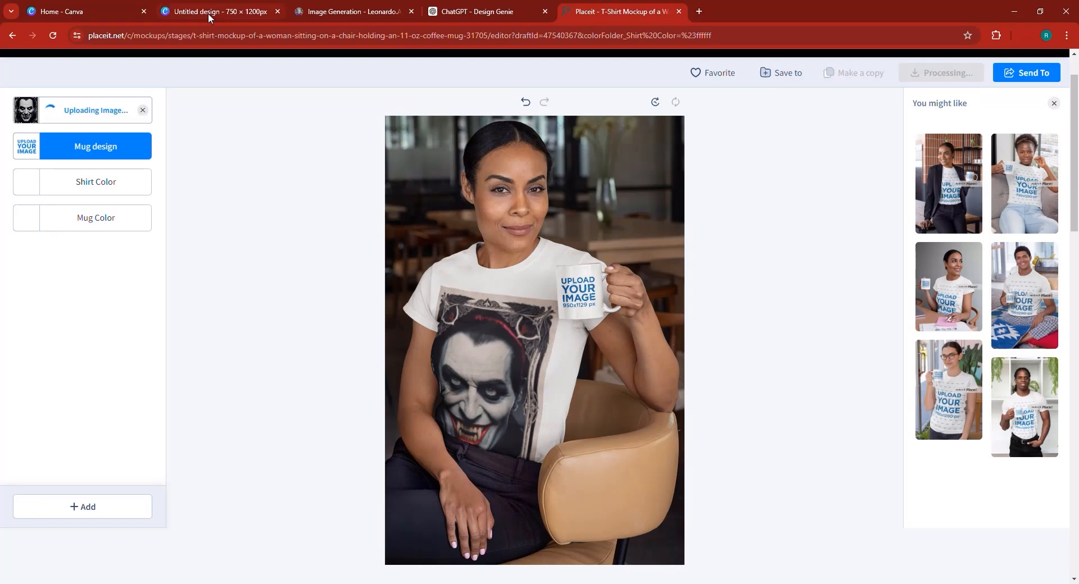
left_click(456, 7)
Close the enlarged Dracula image and scroll to the end of the Design Genie chat.
left_click(669, 76)
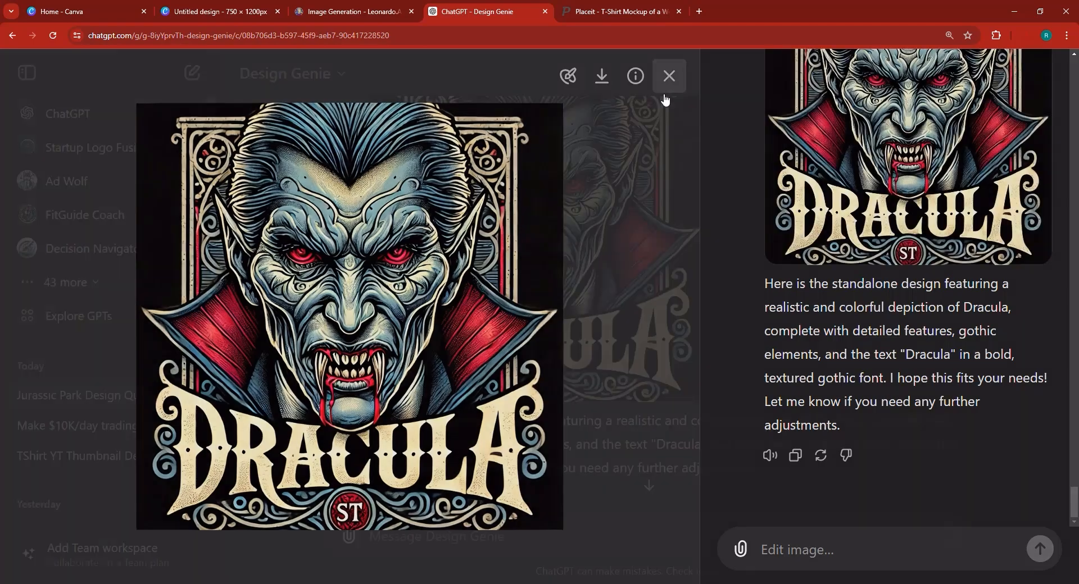
scroll(498, 270, "down", 1)
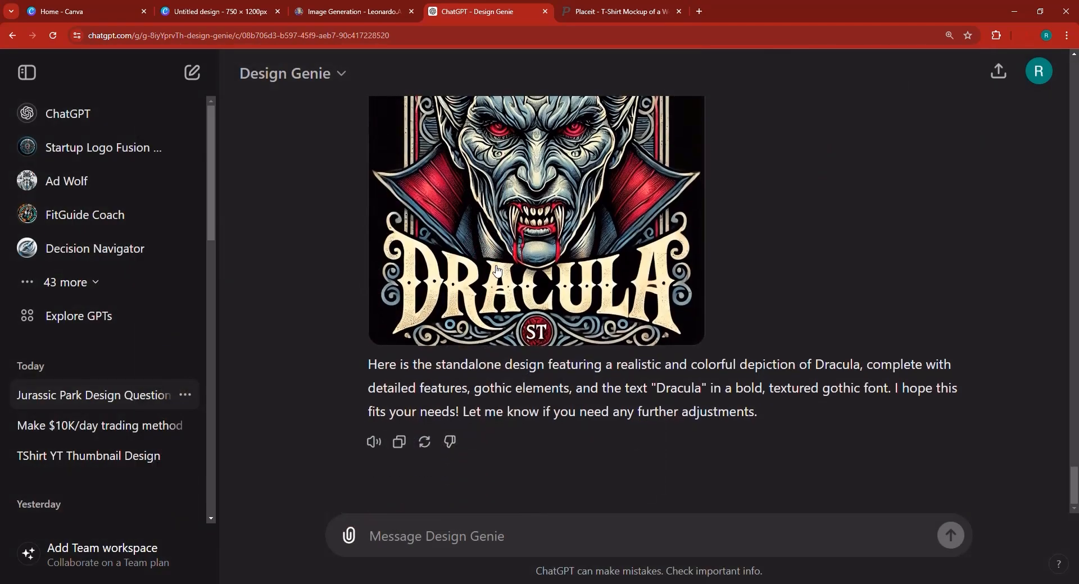